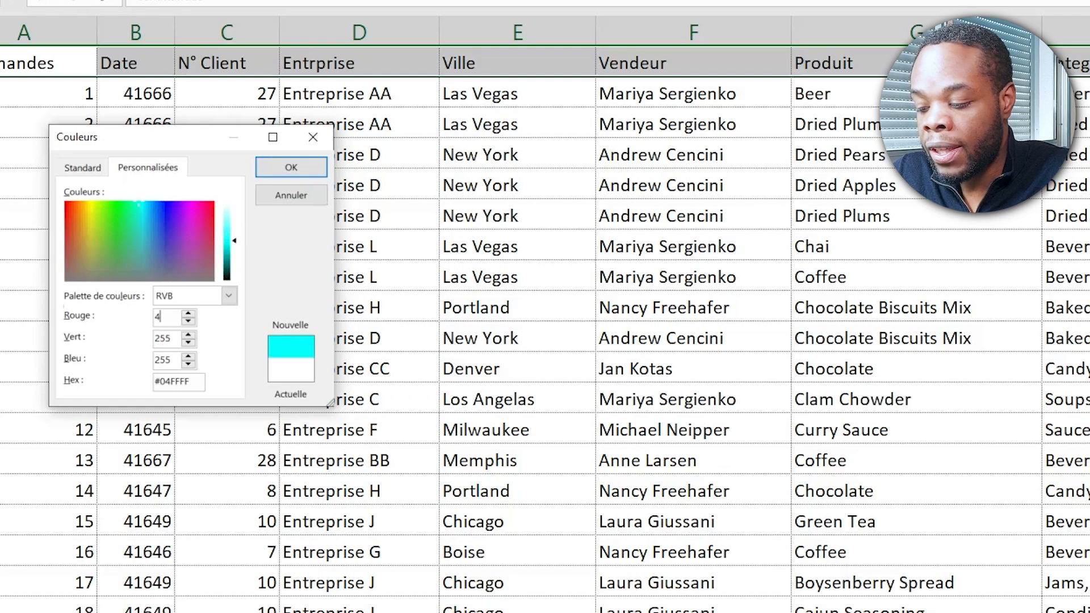
Fill the header row of Data Retraitement with custom RGB colour 4, 36, 64 and make its text white
{"action": "key", "text": "Tab"}
{"action": "type", "text": "36"}
{"action": "key", "text": "Tab"}
{"action": "type", "text": "64"}
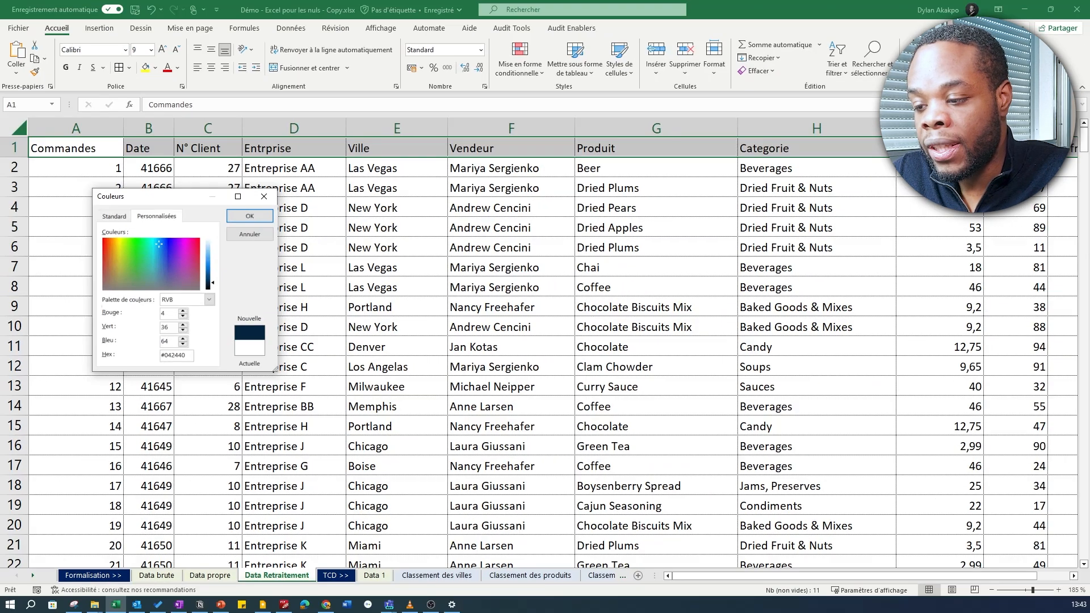
{"action": "key", "text": "Return"}
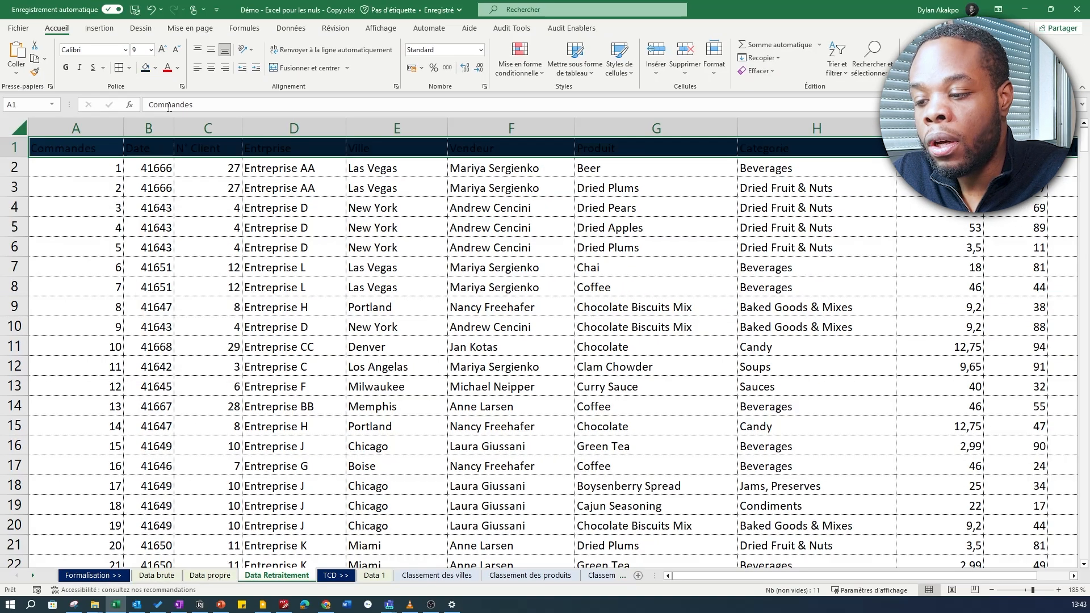
{"action": "left_click", "coordinate": [178, 68]}
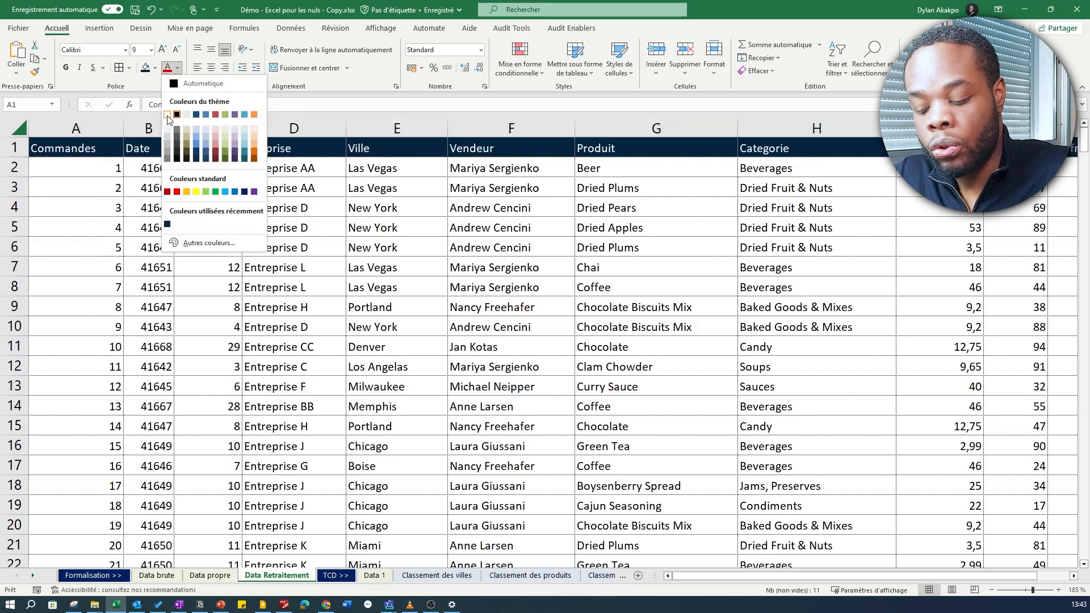
{"action": "left_click", "coordinate": [168, 116]}
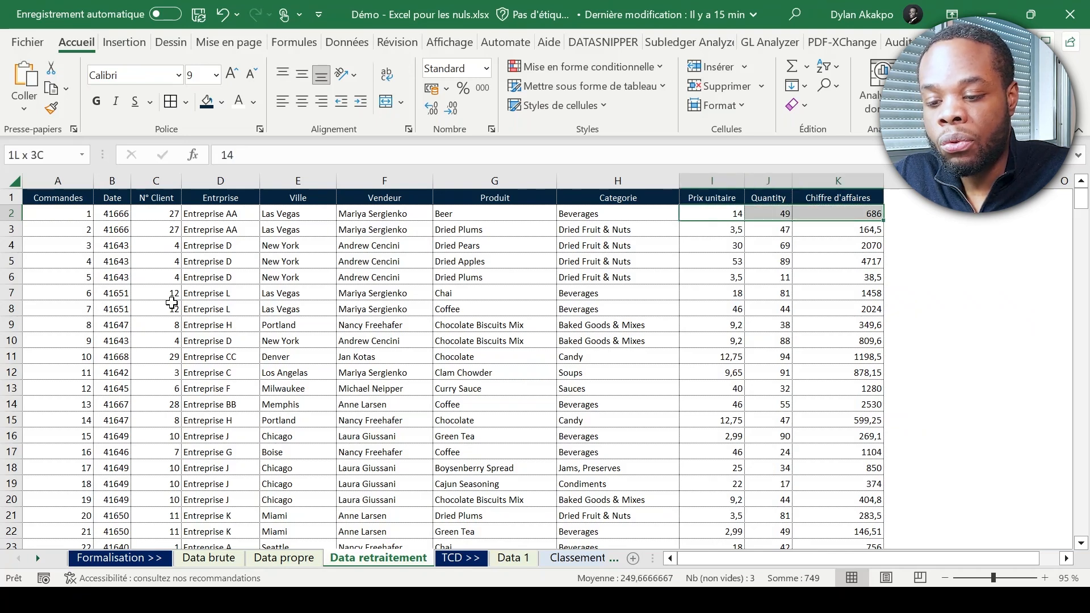
Apply the thousands-separator number format to all values in the Prix unitaire, Quantity and Chiffre d'affaires columns
{"action": "key", "text": "ctrl+shift+Down"}
{"action": "key", "text": "ctrl+shift+1"}
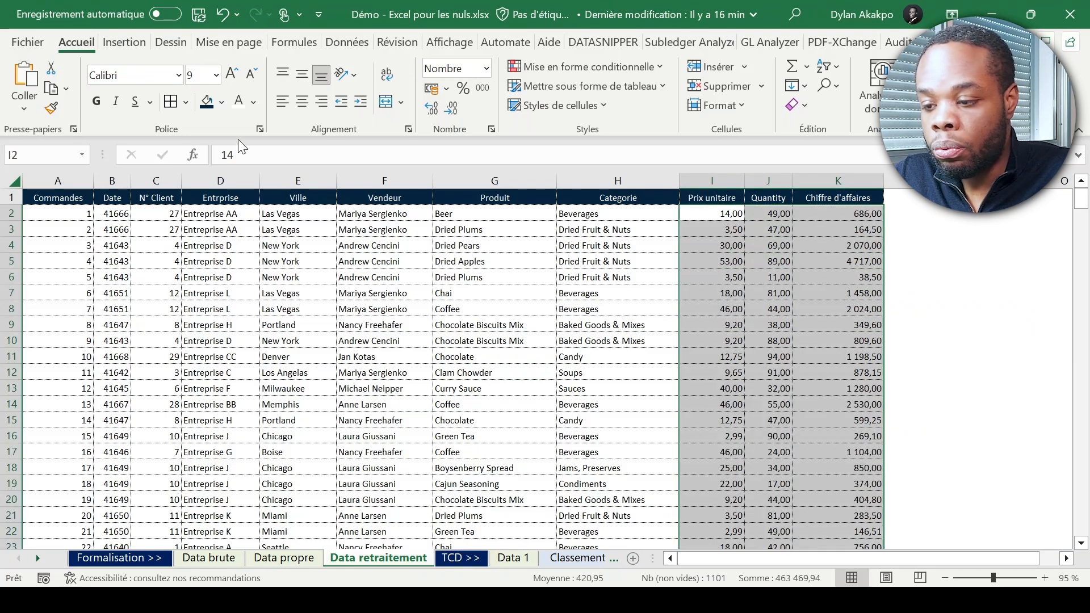
{"action": "key", "text": "ctrl+z"}
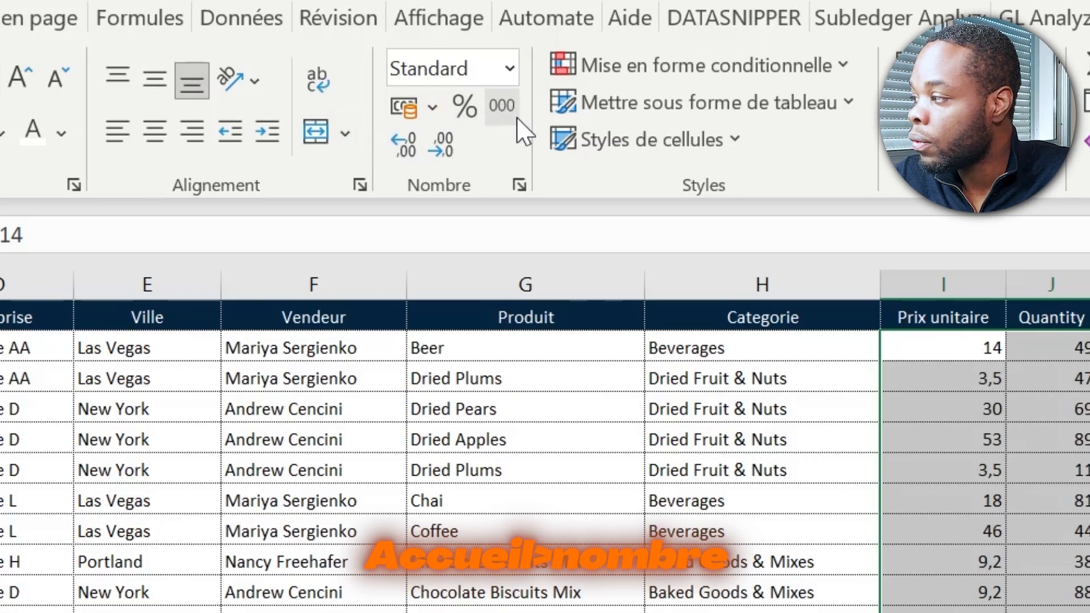
{"action": "left_click", "coordinate": [504, 111]}
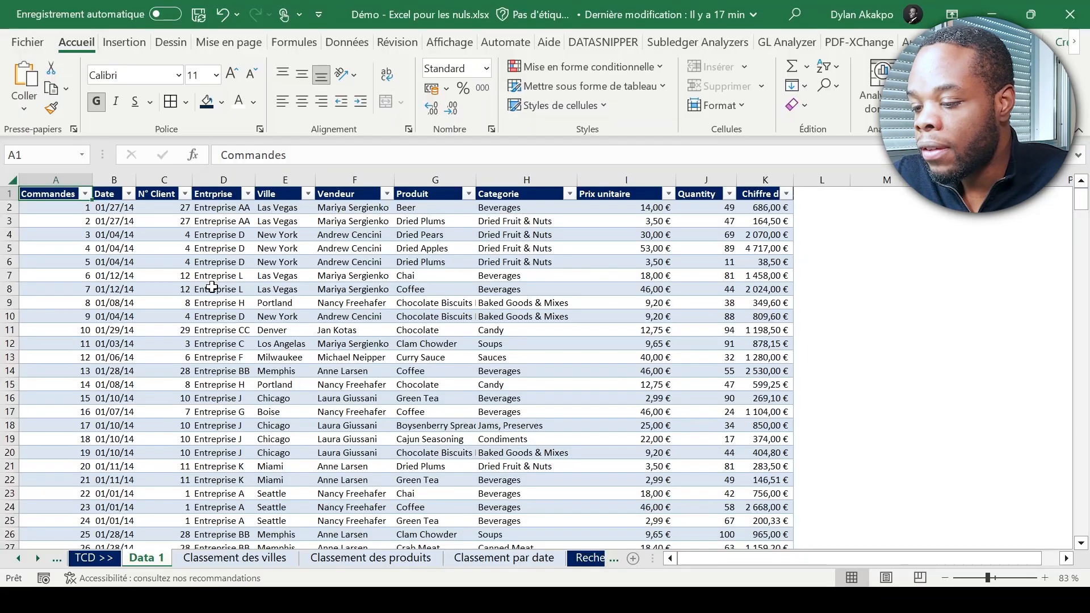
Autofit the width of the Date column in the Data 1 table
{"action": "scroll", "coordinate": [212, 287], "scroll_direction": "up", "scroll_amount": 3}
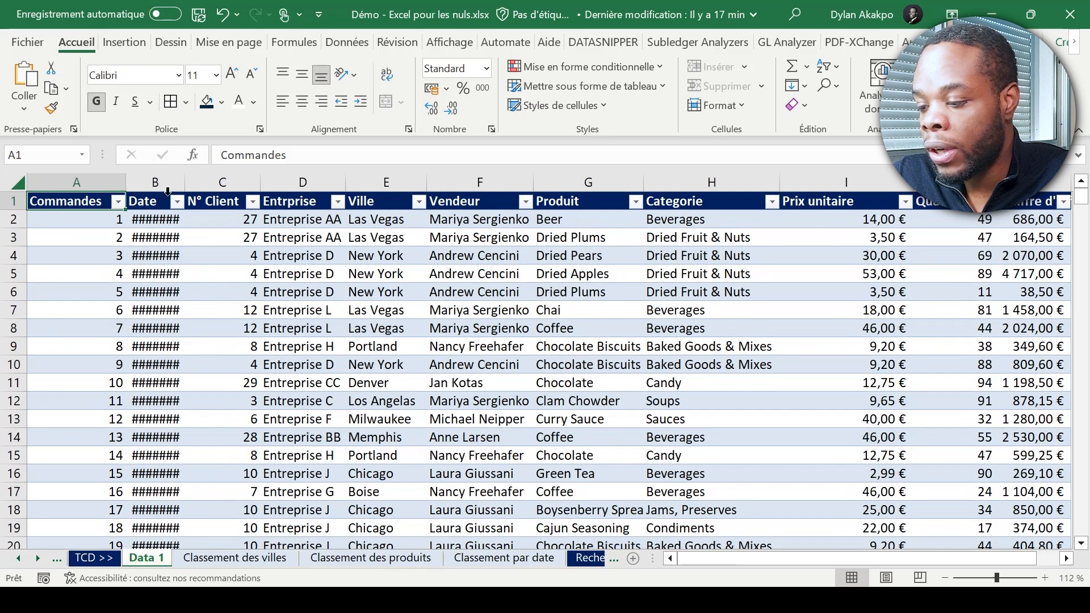
{"action": "double_click", "coordinate": [185, 182]}
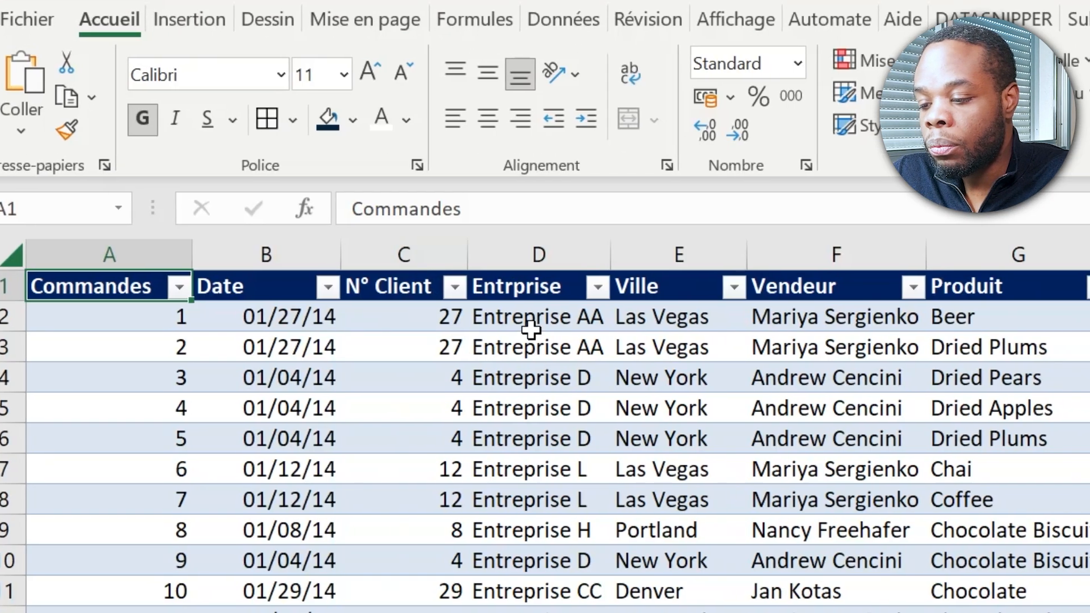
Look through the company, Ville, Categorie and Prix unitaire columns of the Data 1 sales table
{"action": "left_click", "coordinate": [522, 318]}
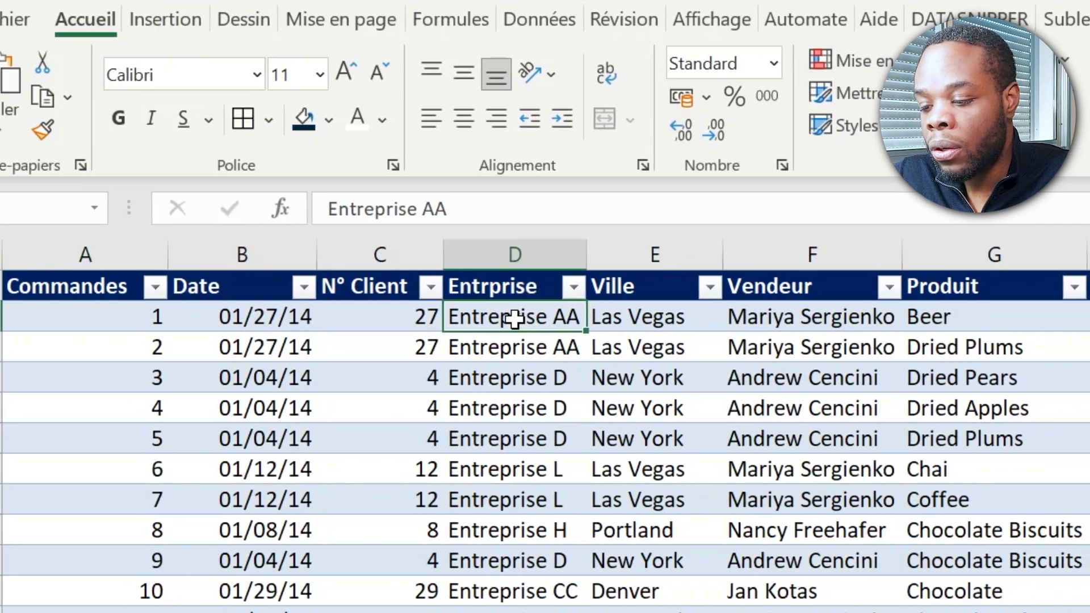
{"action": "key", "text": "Right"}
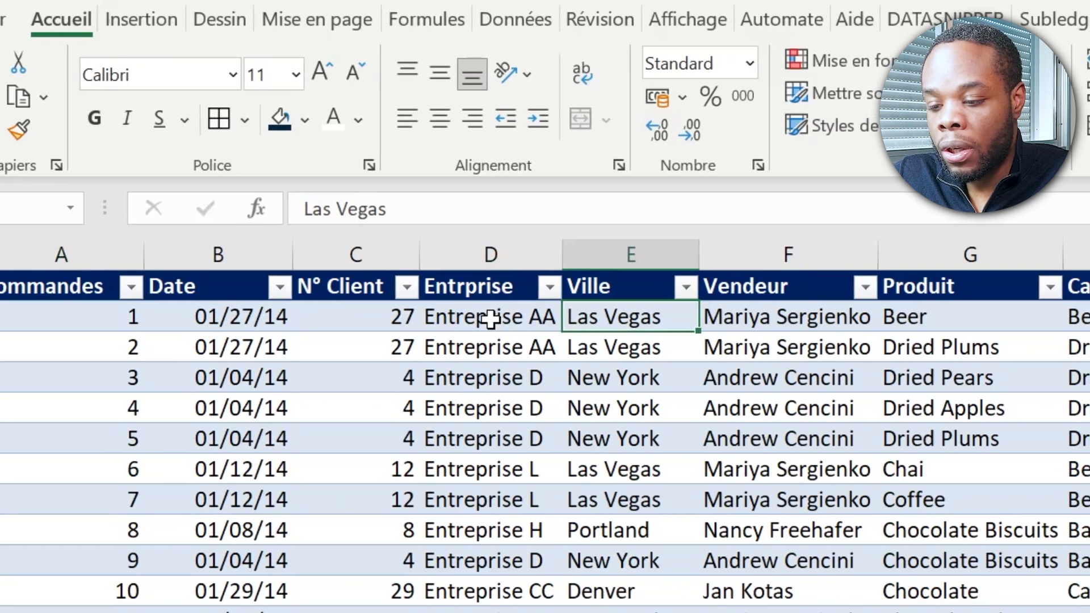
{"action": "scroll", "coordinate": [829, 377], "scroll_direction": "right", "scroll_amount": 2}
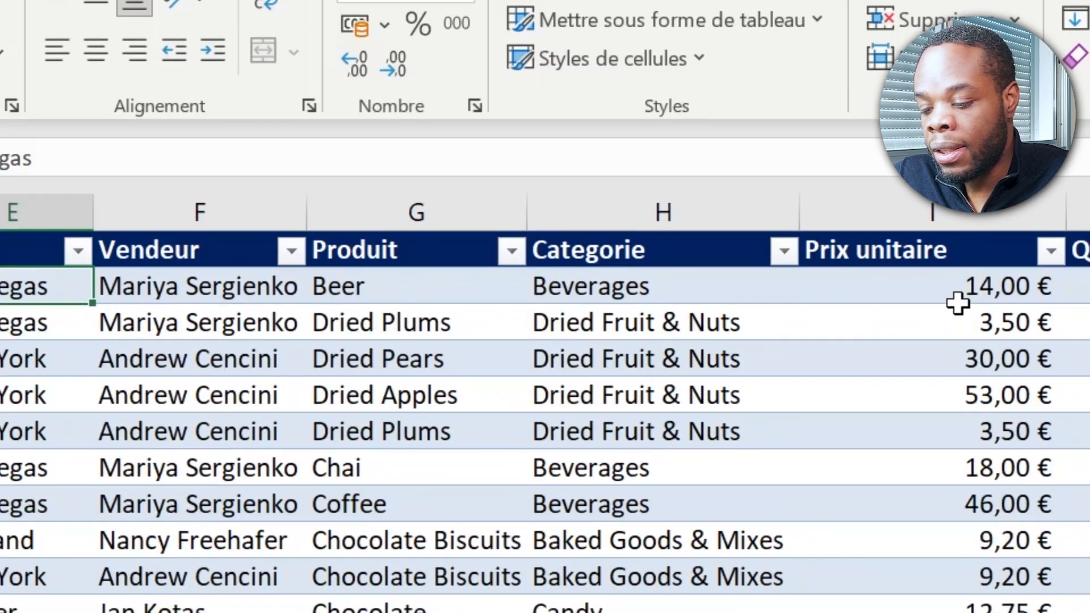
{"action": "left_click", "coordinate": [663, 611]}
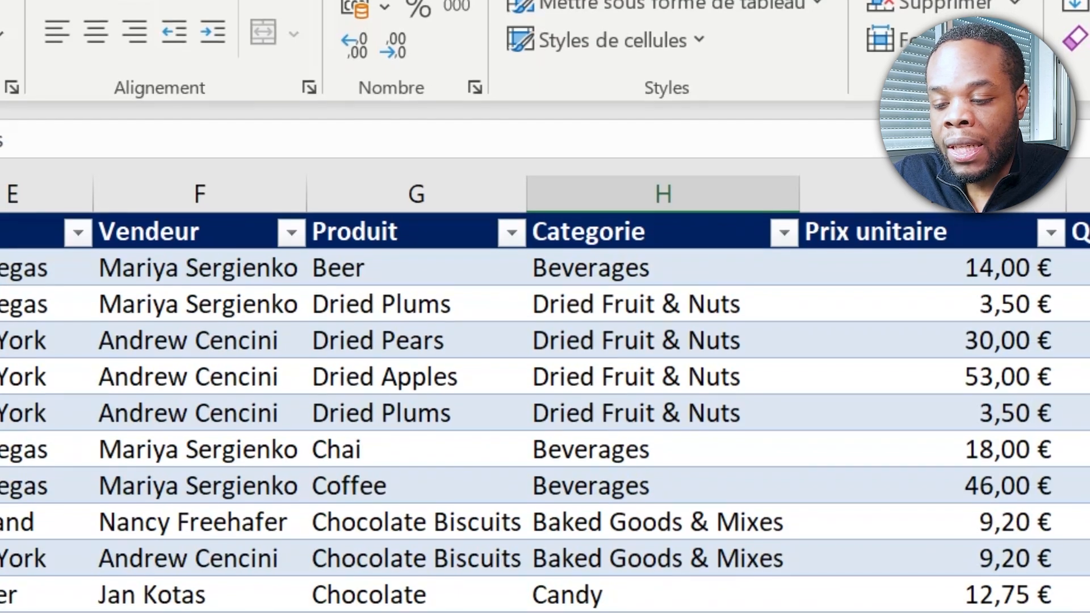
{"action": "left_click", "coordinate": [933, 611]}
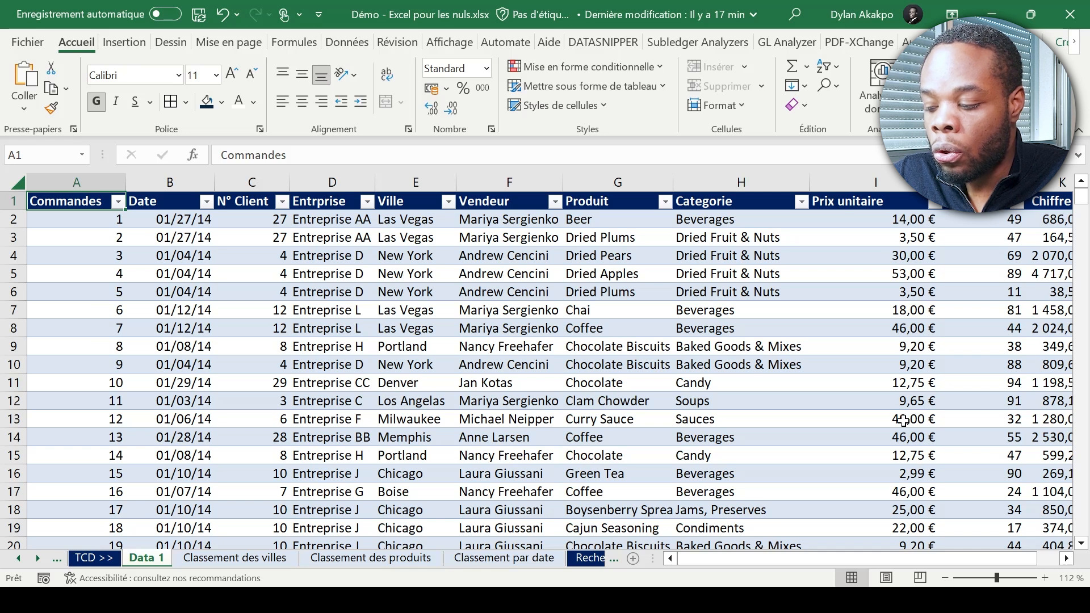
{"action": "key", "text": "ctrl+shift+Down"}
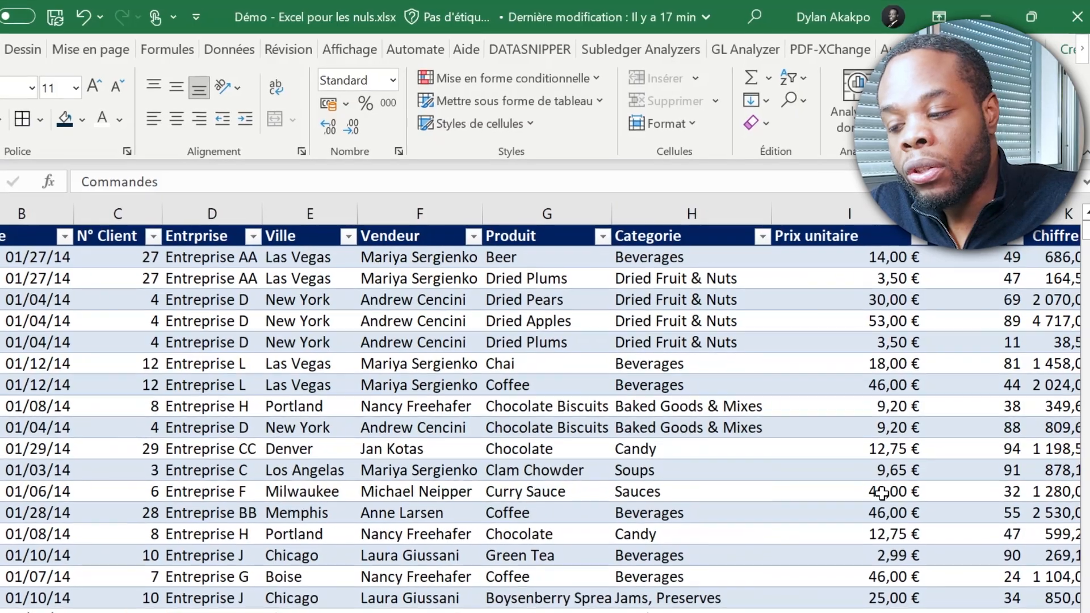
{"action": "key", "text": "Down"}
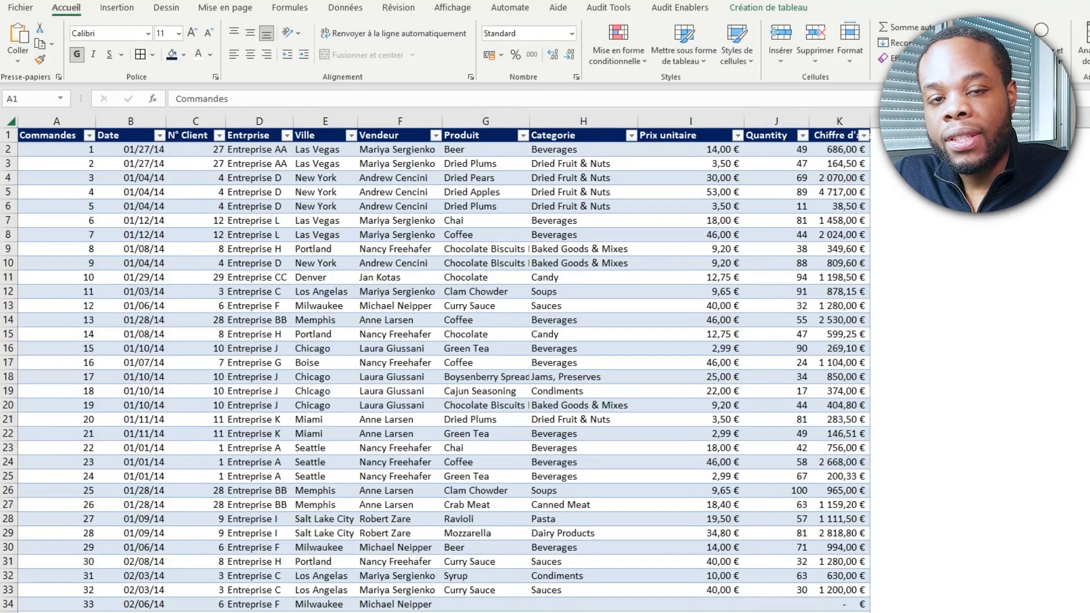
Insert a pivot table from the whole T2014Sales table into cell B5 of the existing Classement des villes sheet
{"action": "key", "text": "ctrl+a"}
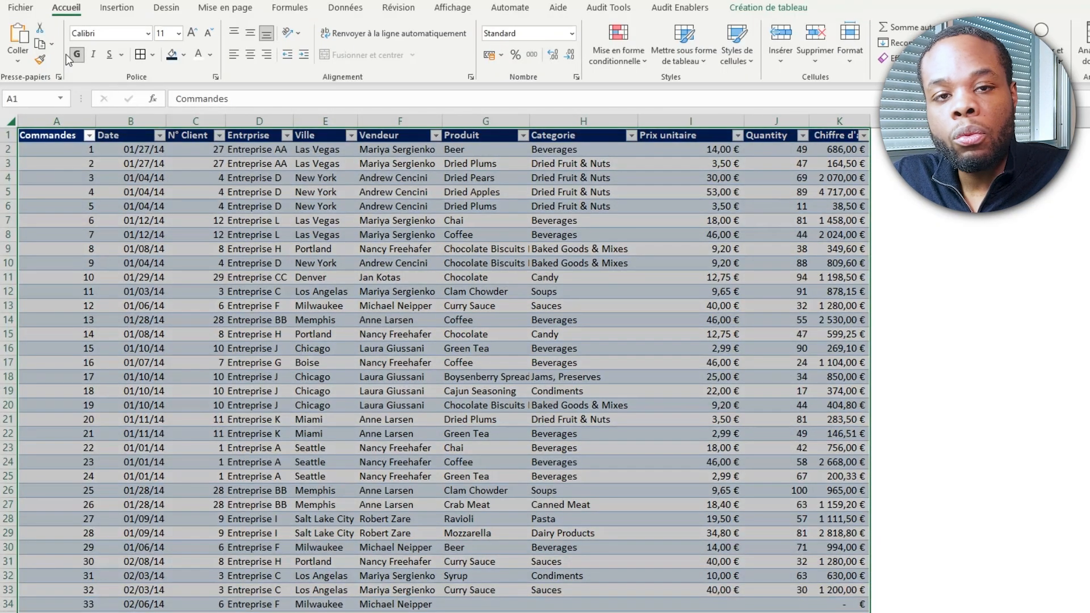
{"action": "left_click", "coordinate": [117, 7]}
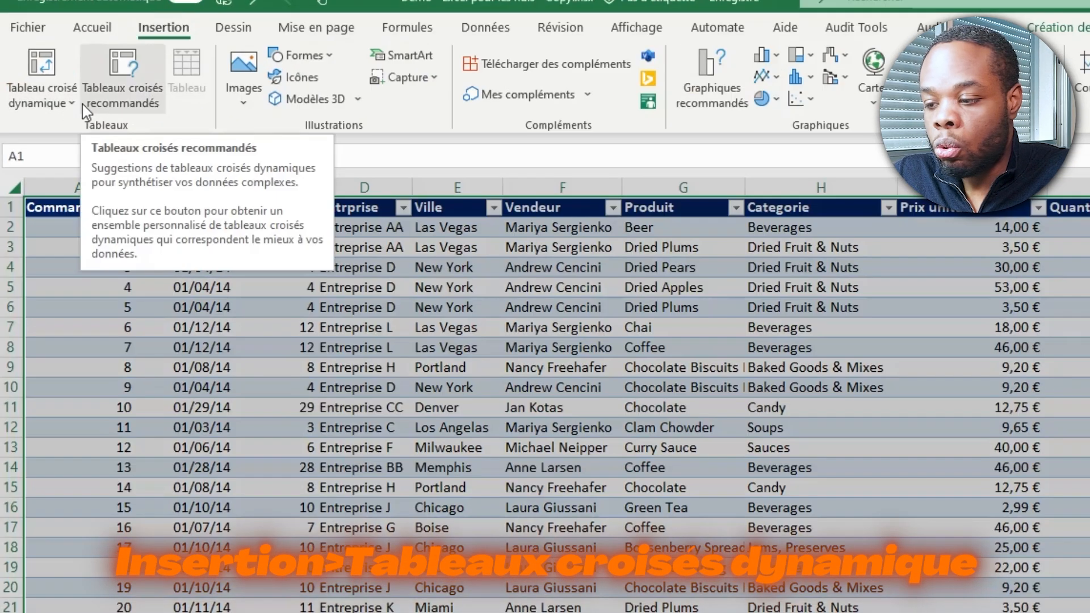
{"action": "left_click", "coordinate": [59, 89]}
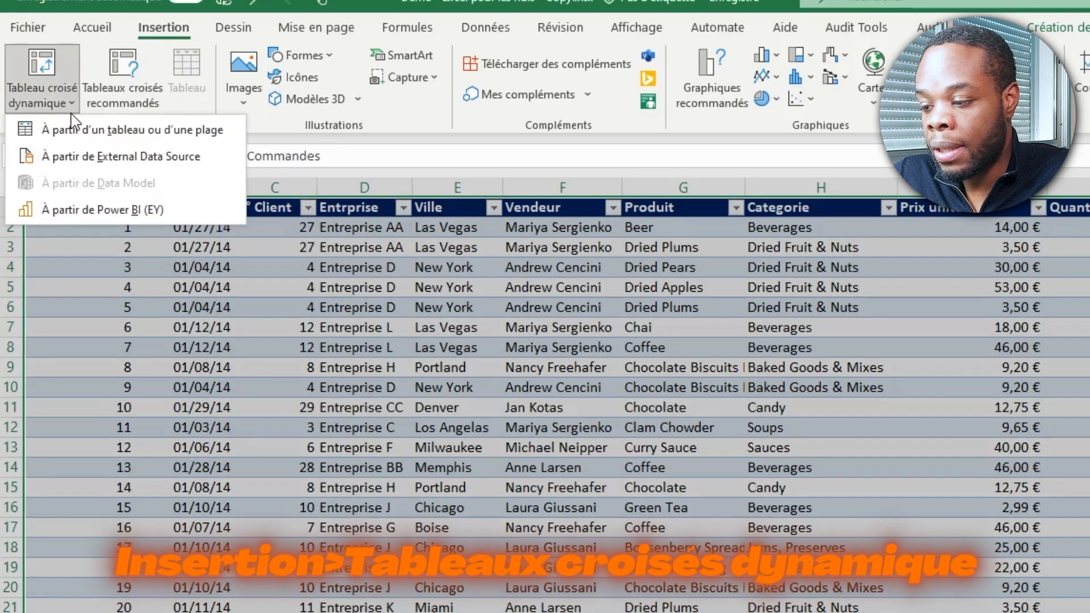
{"action": "left_click", "coordinate": [79, 129]}
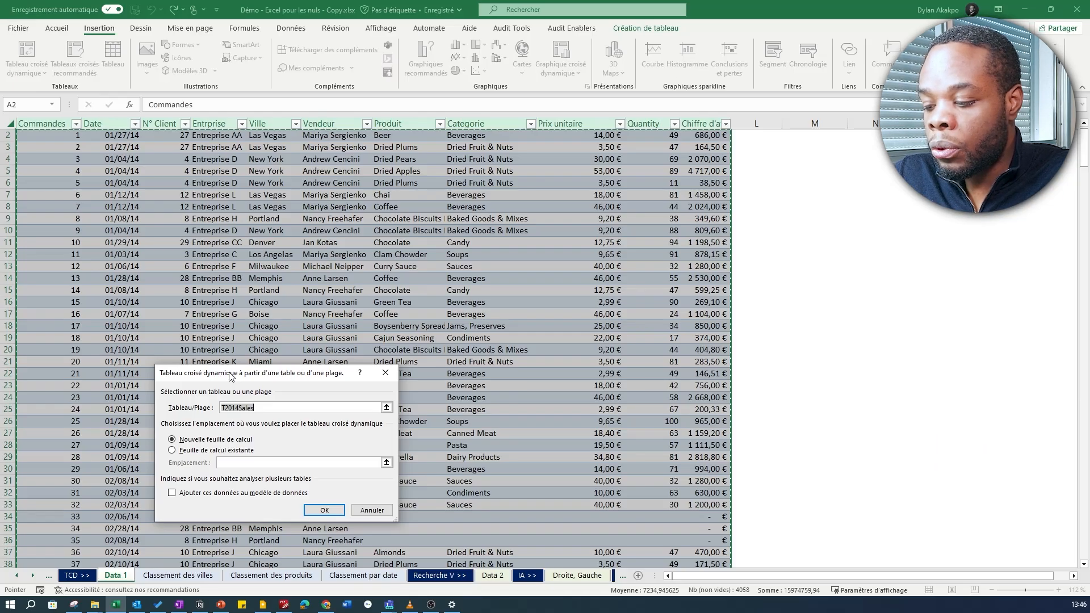
{"action": "left_click", "coordinate": [271, 407]}
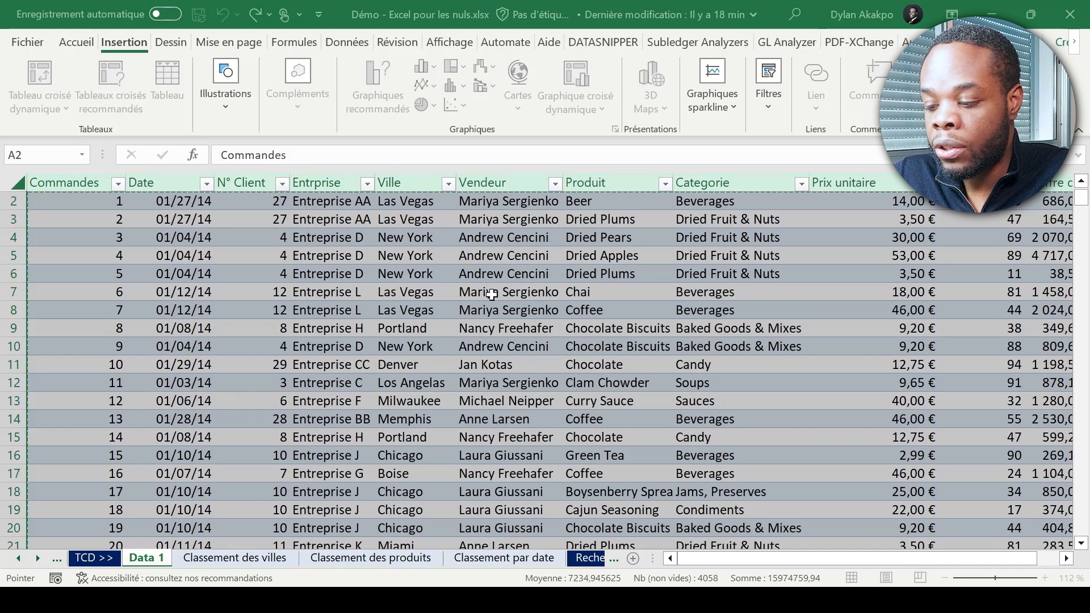
{"action": "key", "text": "ctrl+a"}
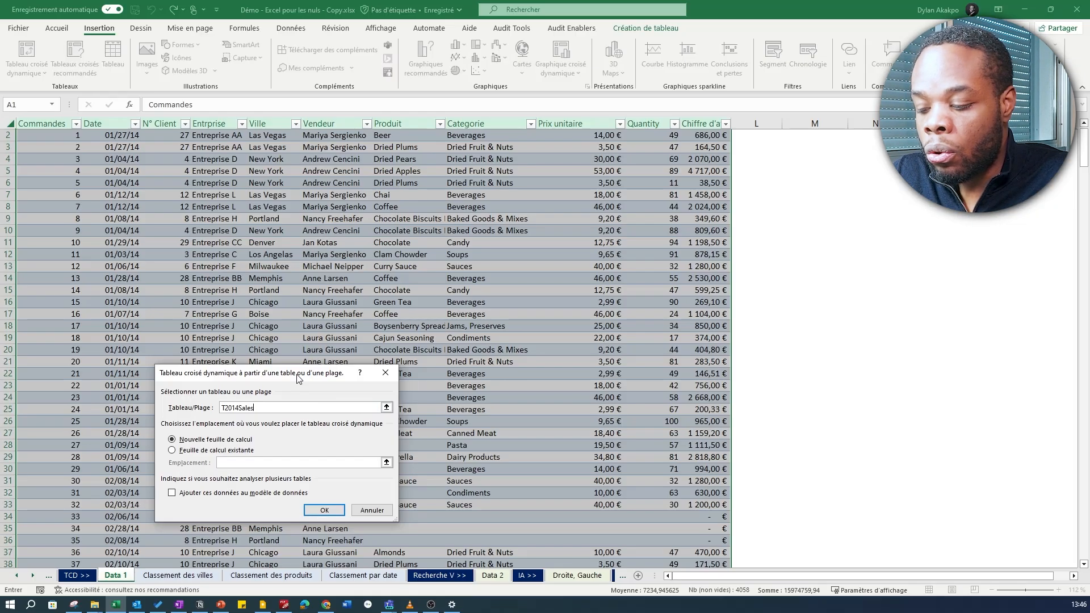
{"action": "left_click_drag", "start_coordinate": [322, 310], "coordinate": [325, 305]}
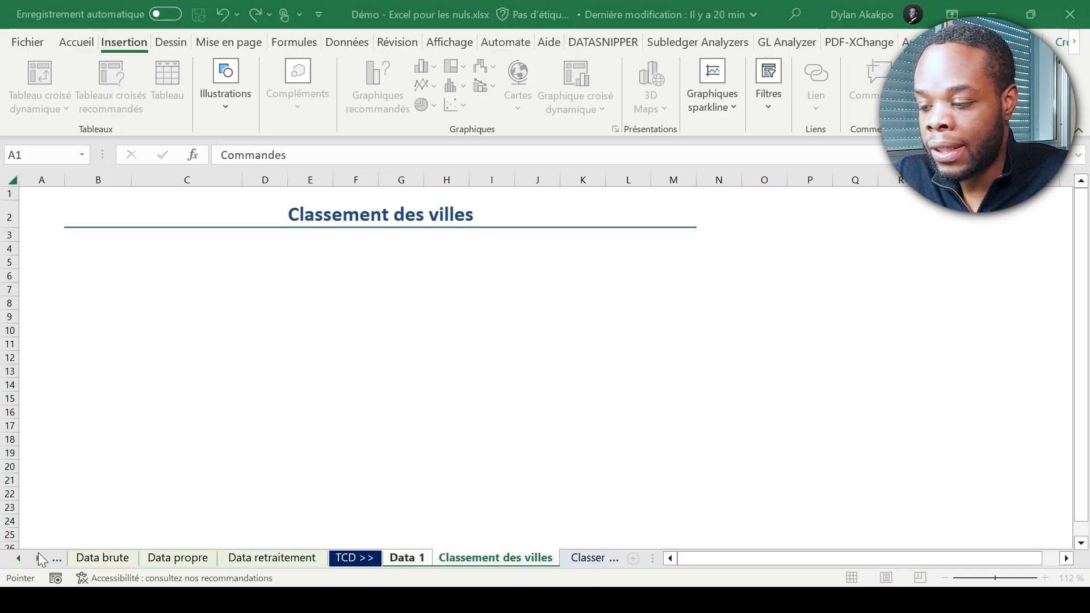
{"action": "left_click", "coordinate": [94, 274]}
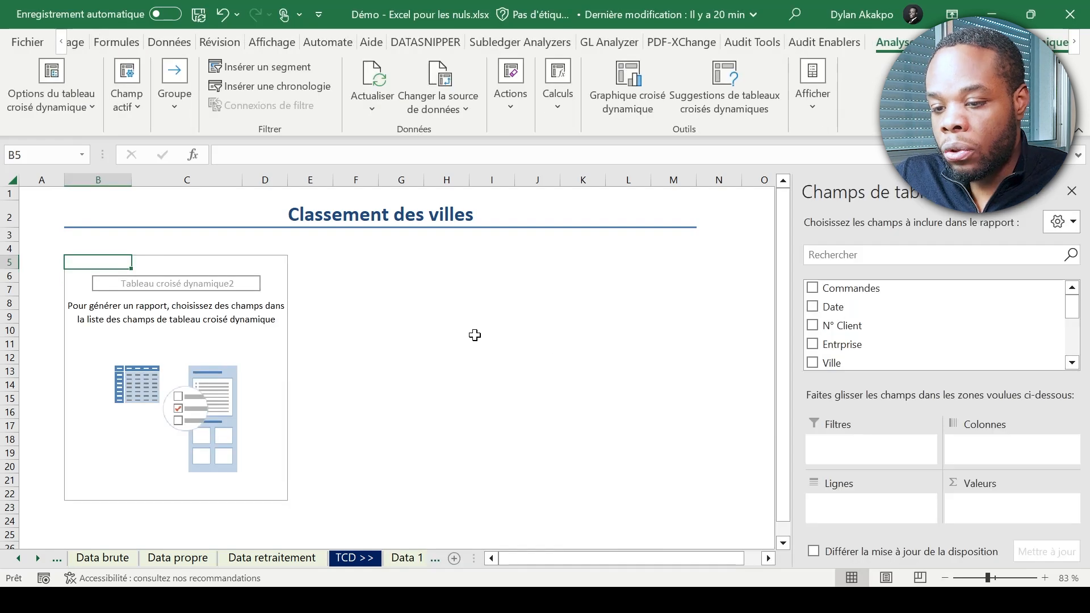
Select cells I10 and F5 outside the empty pivot table, then reselect it at B5 to show its field list
{"action": "left_click", "coordinate": [475, 336]}
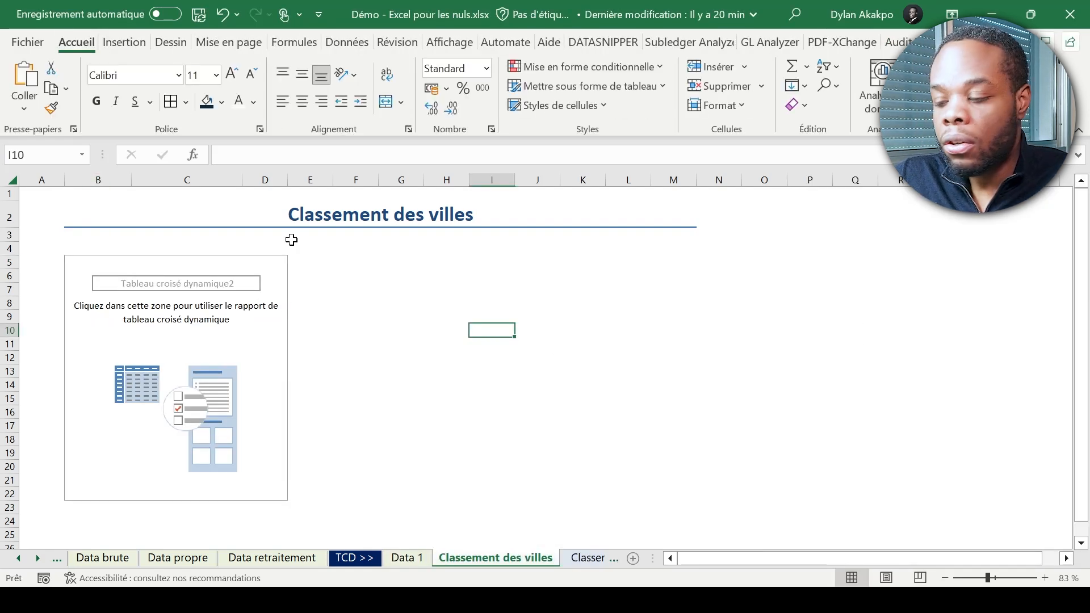
{"action": "left_click", "coordinate": [364, 261]}
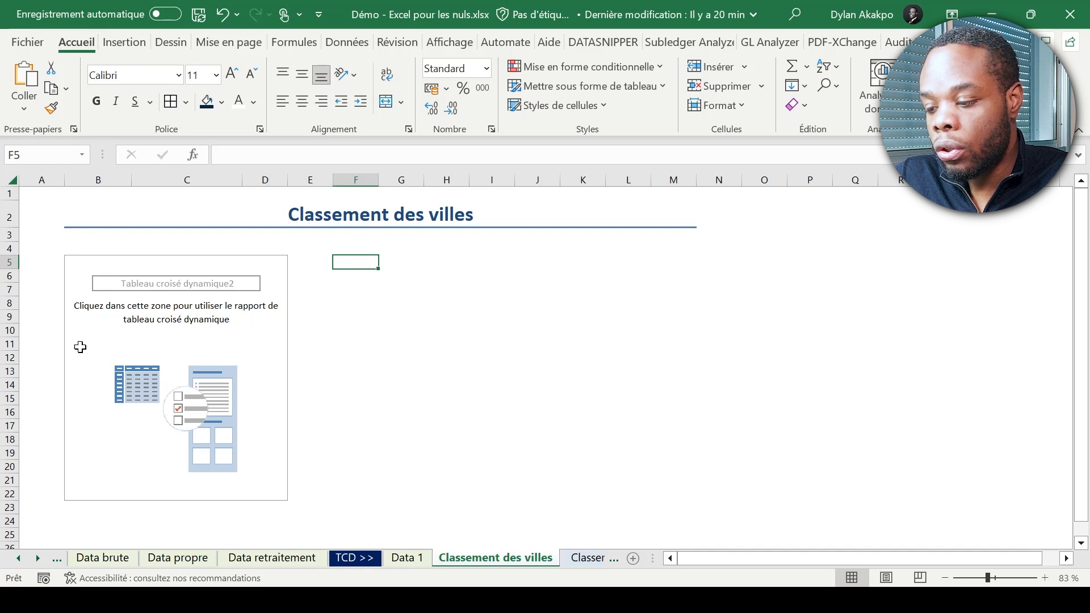
{"action": "left_click", "coordinate": [83, 259]}
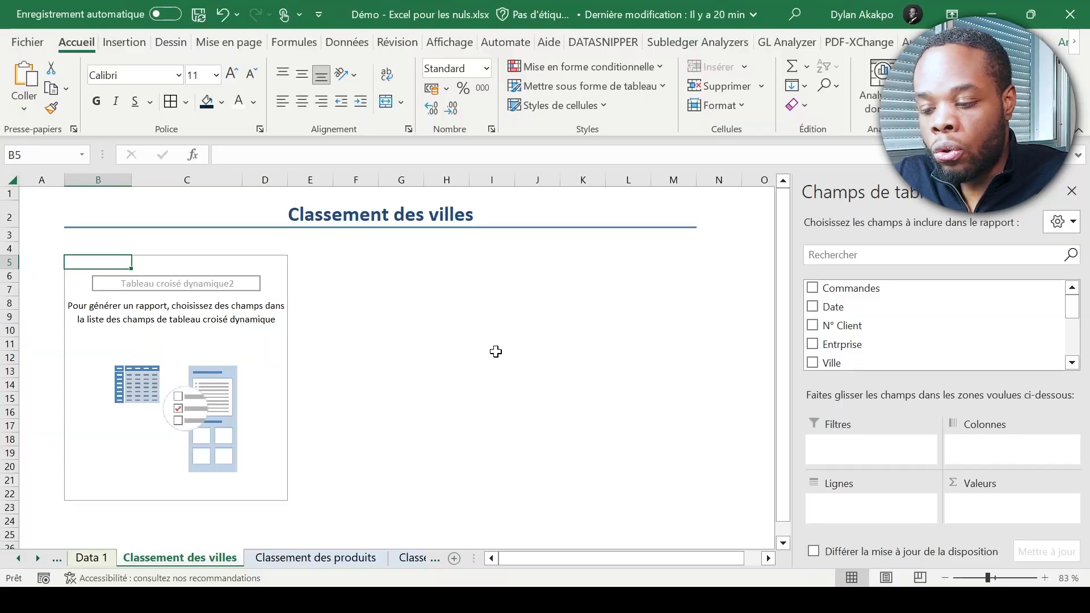
Locate the Ville column in Data 1, and add the Ville field to the rows of the Classement des villes pivot table
{"action": "key", "text": "ctrl+Page_Up"}
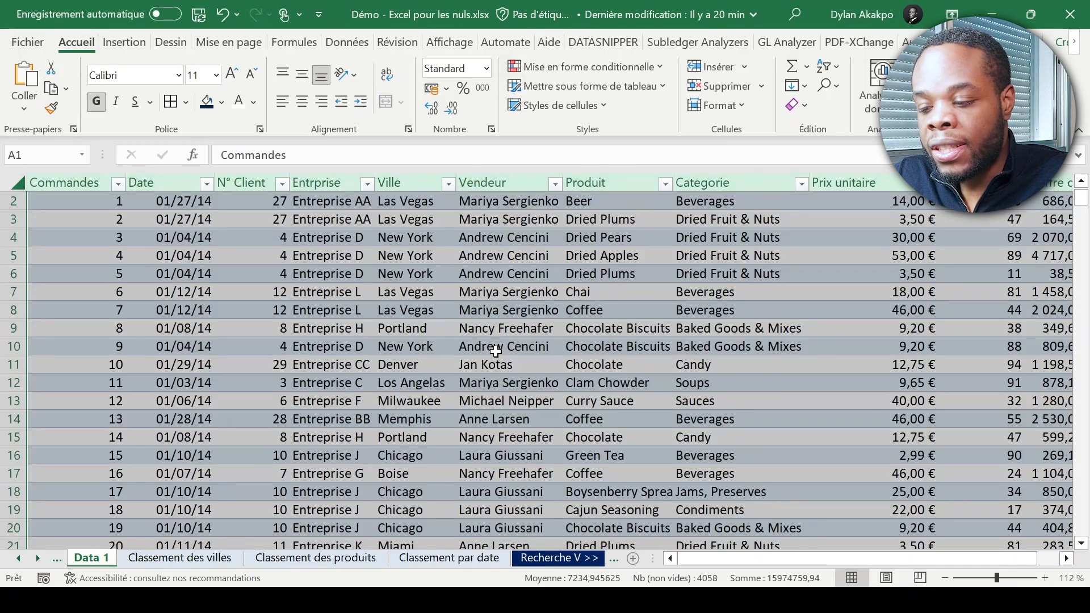
{"action": "scroll", "coordinate": [495, 351], "scroll_direction": "up", "scroll_amount": 1}
{"action": "key", "text": "Right"}
{"action": "key", "text": "Right"}
{"action": "key", "text": "Right"}
{"action": "key", "text": "Right"}
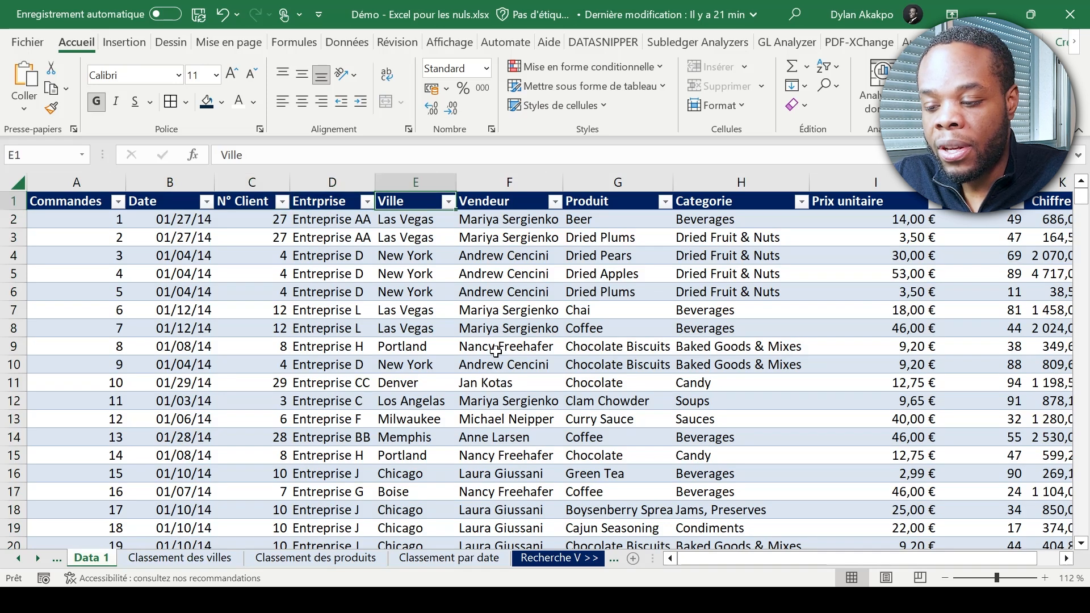
{"action": "left_click", "coordinate": [407, 191]}
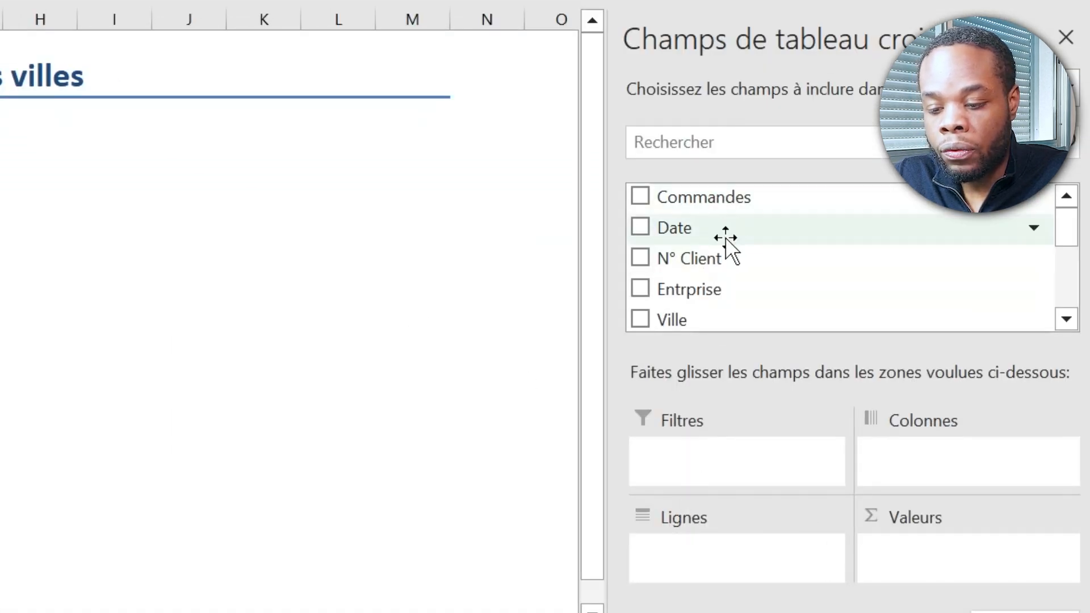
{"action": "left_click_drag", "start_coordinate": [682, 316], "coordinate": [744, 567]}
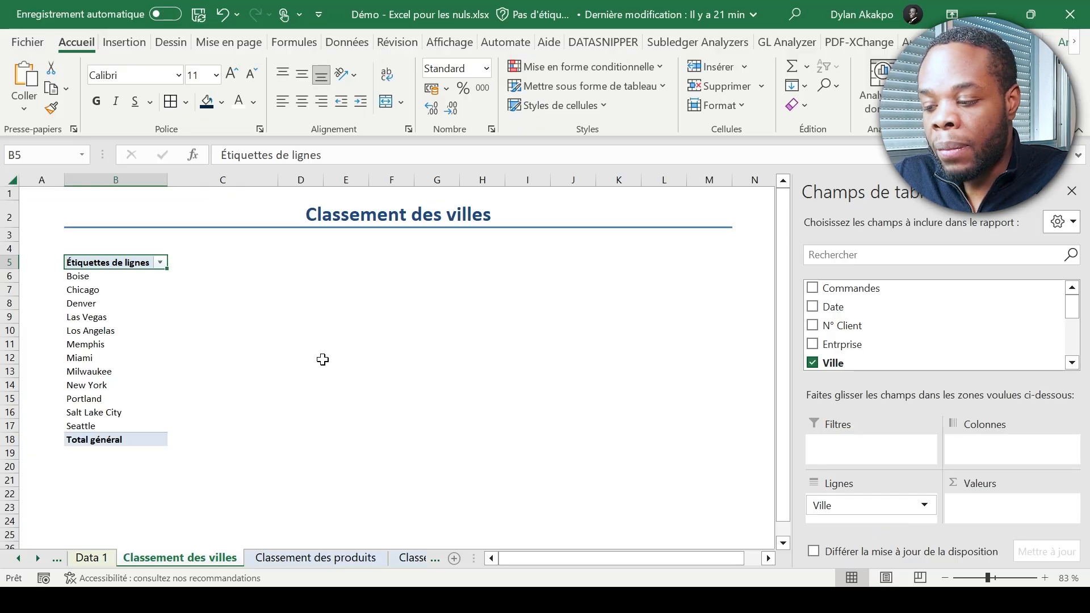
Examine the city labels listed in the rows of the pivot table
{"action": "key", "text": "Down"}
{"action": "key", "text": "ctrl+shift+Down"}
{"action": "key", "text": "ctrl+shift+Up"}
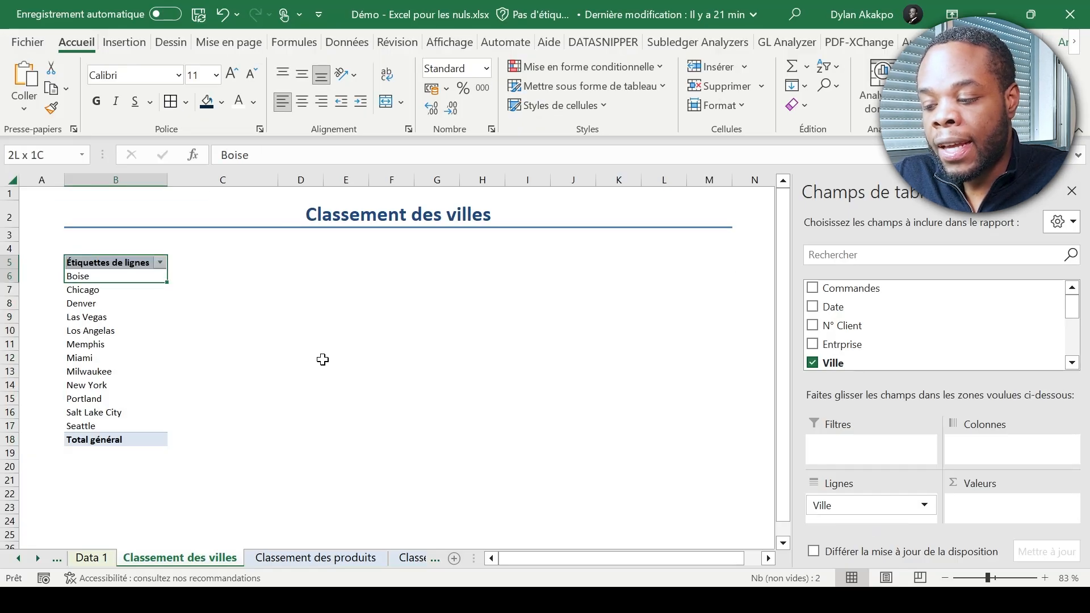
{"action": "key", "text": "shift+Down"}
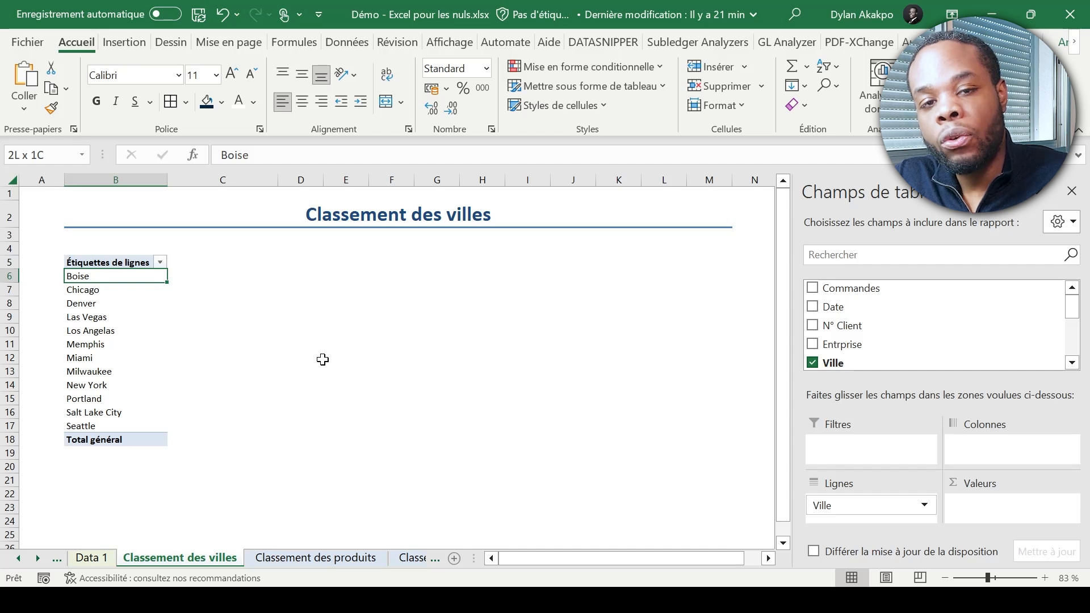
Look across the column headers in Data 1, and add the Chiffre d'affaires field to the values of the Classement des villes pivot table
{"action": "key", "text": "ctrl+Page_Up"}
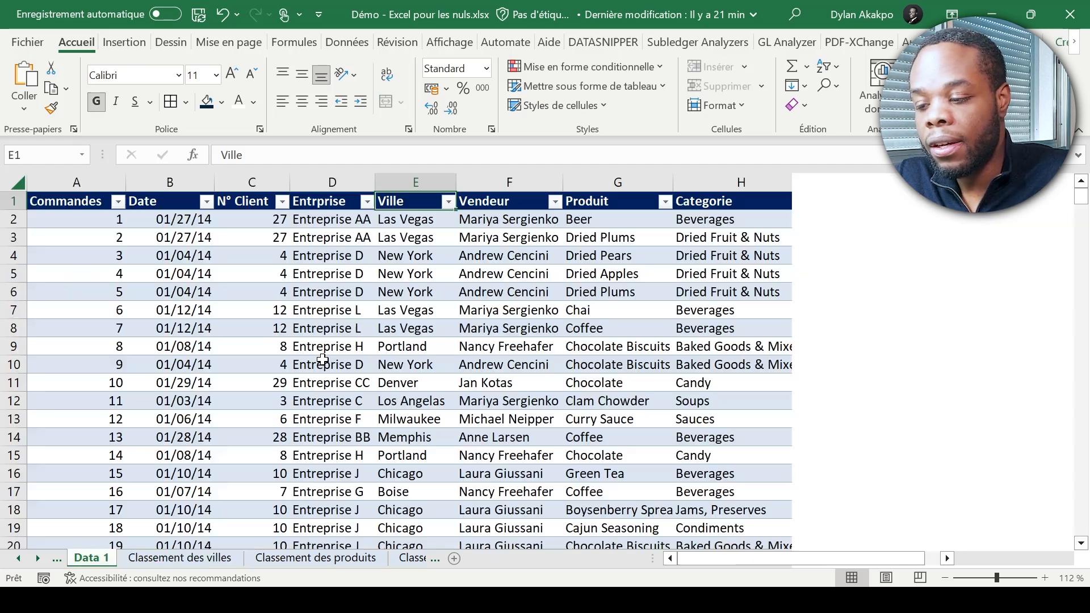
{"action": "key", "text": "Right"}
{"action": "key", "text": "Right"}
{"action": "key", "text": "Right"}
{"action": "key", "text": "Right"}
{"action": "key", "text": "Right"}
{"action": "key", "text": "Right"}
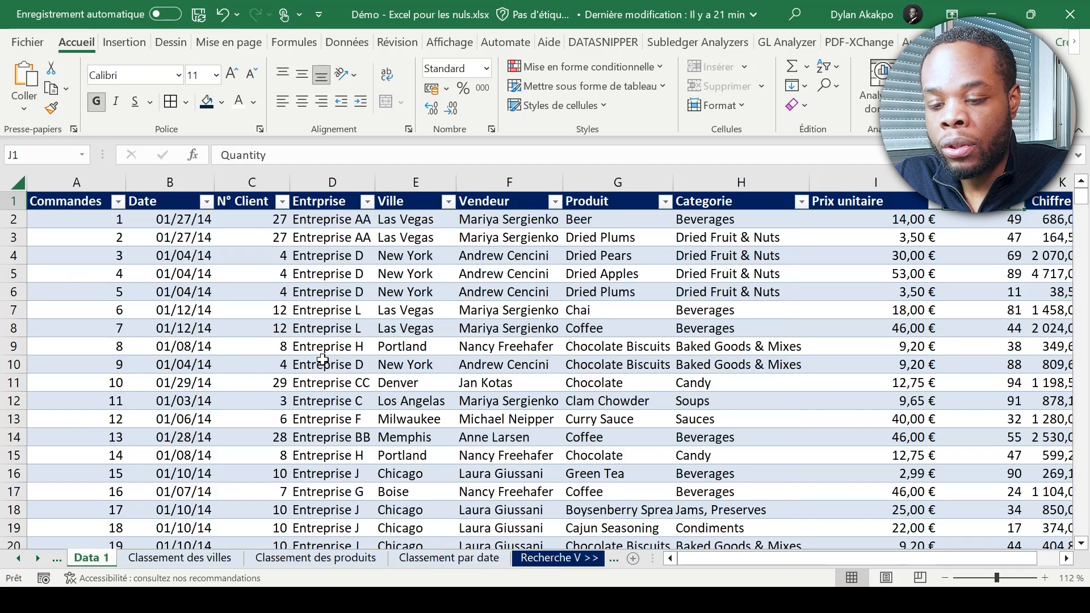
{"action": "key", "text": "F2"}
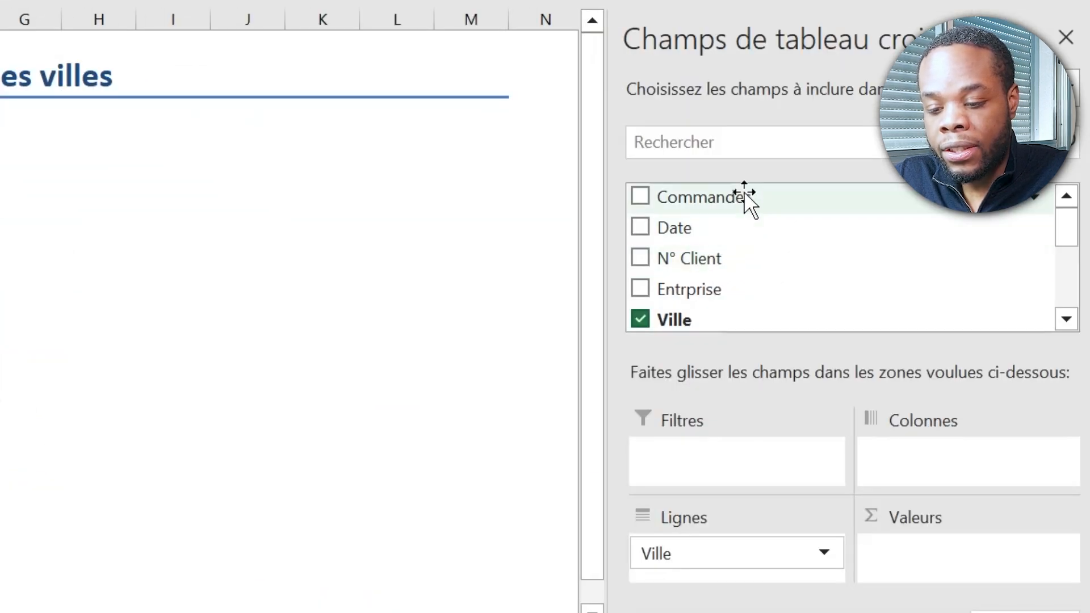
{"action": "scroll", "coordinate": [755, 239], "scroll_direction": "down", "scroll_amount": 3}
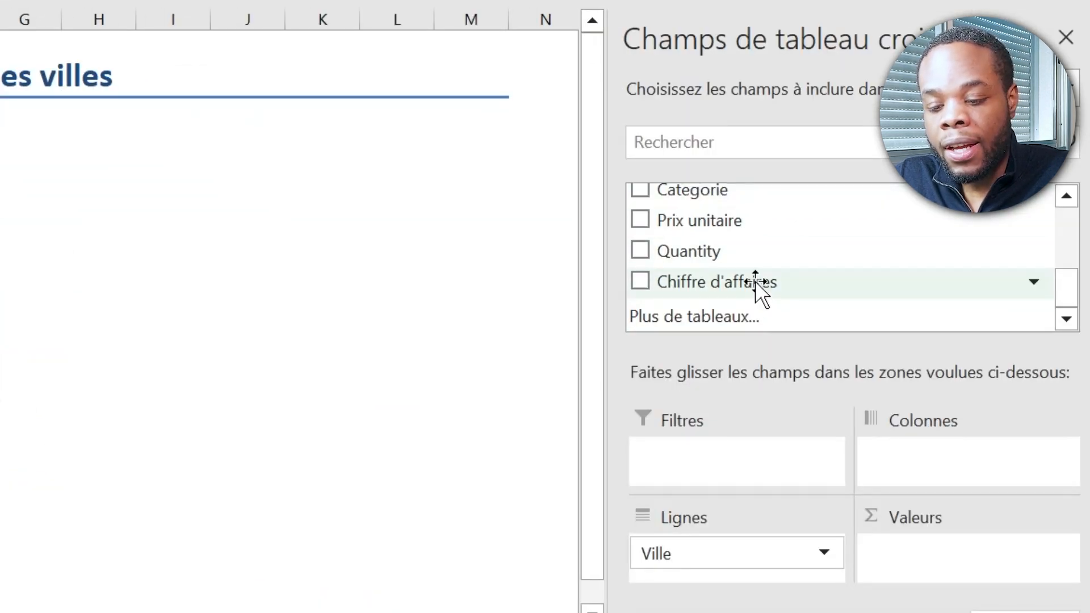
{"action": "left_click_drag", "start_coordinate": [757, 287], "coordinate": [940, 558]}
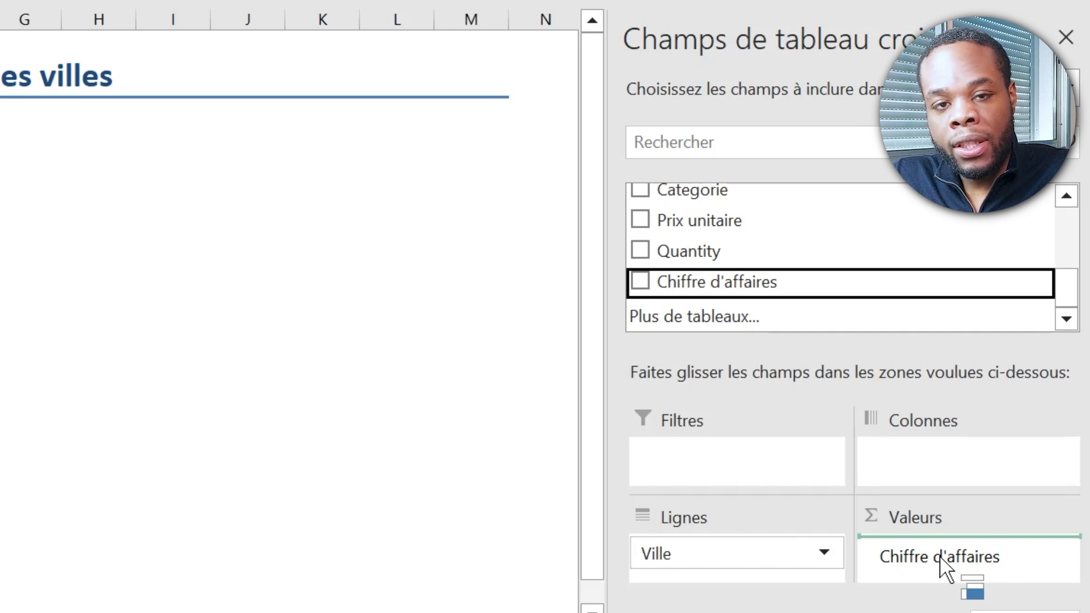
{"action": "left_click_drag", "start_coordinate": [943, 564], "coordinate": [944, 568]}
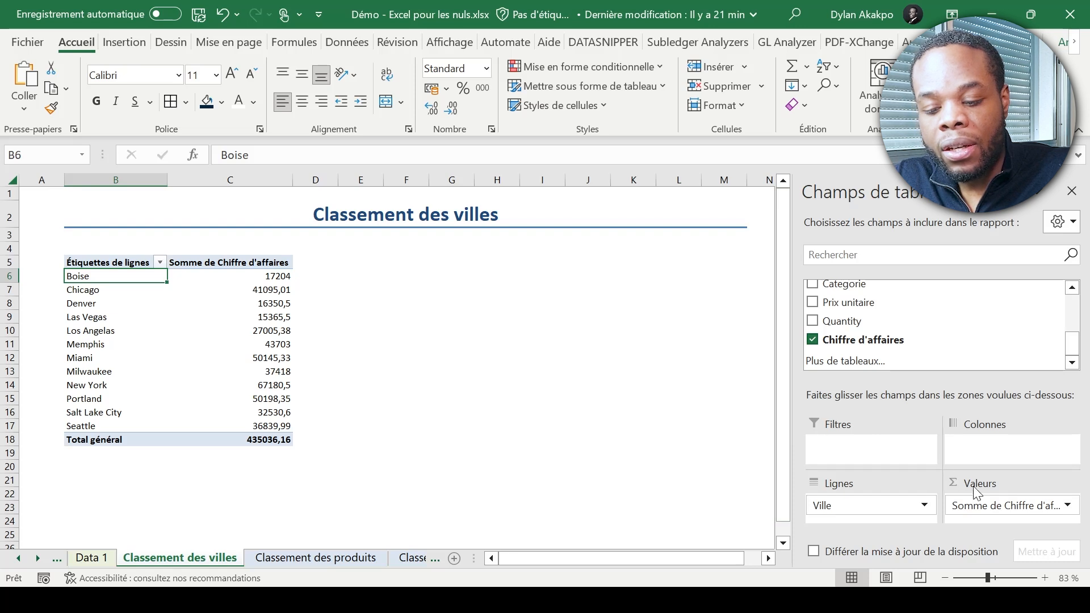
Try the Chiffre d'affaires field in the columns area of the city pivot table instead of the values area
{"action": "left_click_drag", "start_coordinate": [987, 505], "coordinate": [988, 449]}
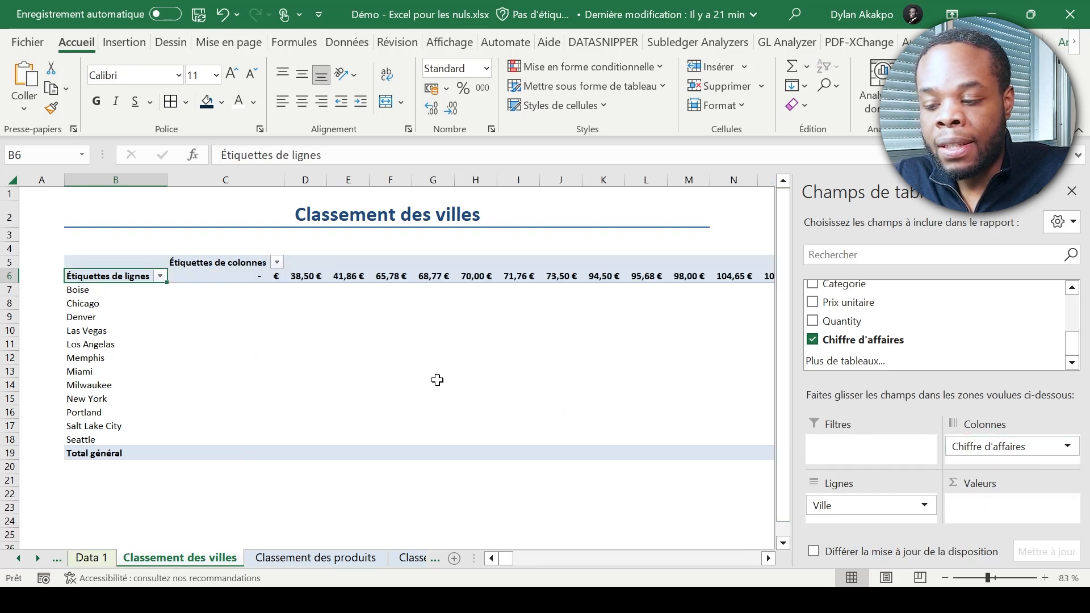
Apply the thousands separator style to the revenue values of the city pivot table, from Boise down to the grand total
{"action": "key", "text": "Right"}
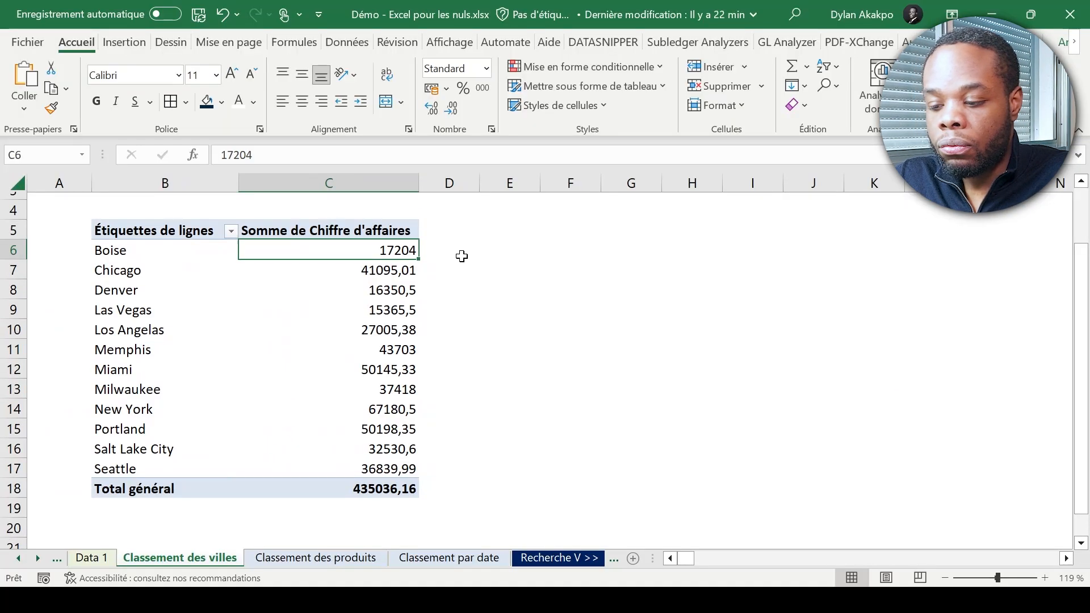
{"action": "key", "text": "ctrl+shift+Down"}
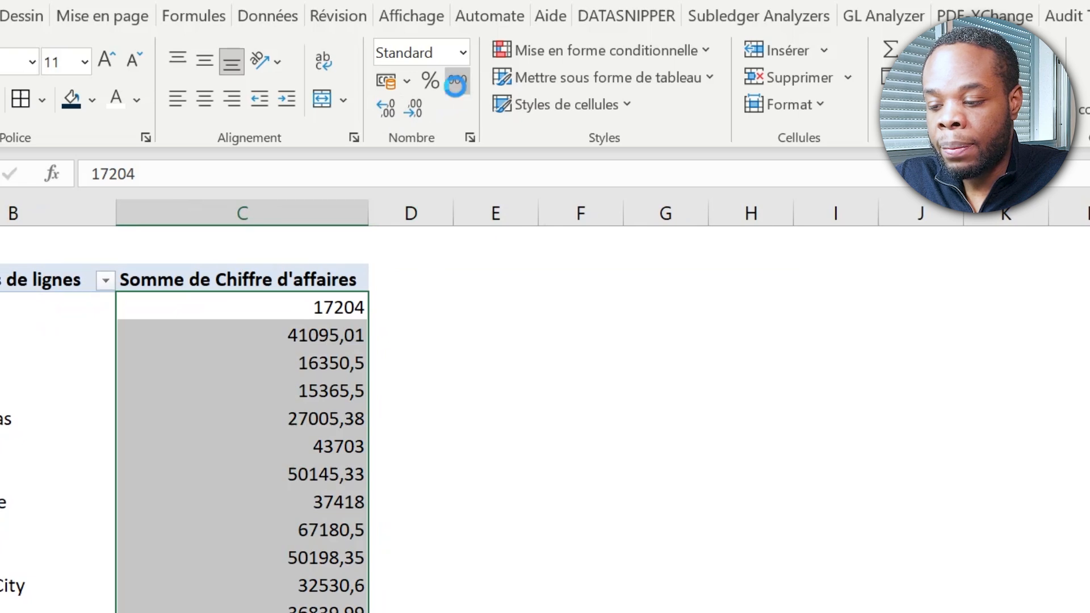
{"action": "left_click", "coordinate": [482, 89]}
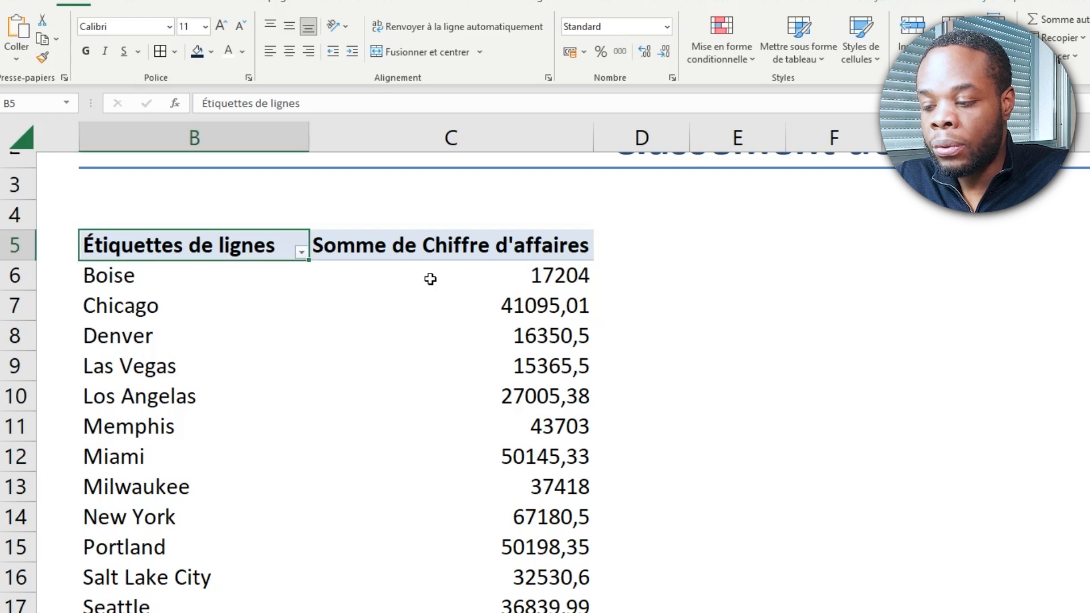
Sort the cities of the pivot table in descending order by Somme de Chiffre d'affaires
{"action": "scroll", "coordinate": [428, 278], "scroll_direction": "up", "scroll_amount": 3}
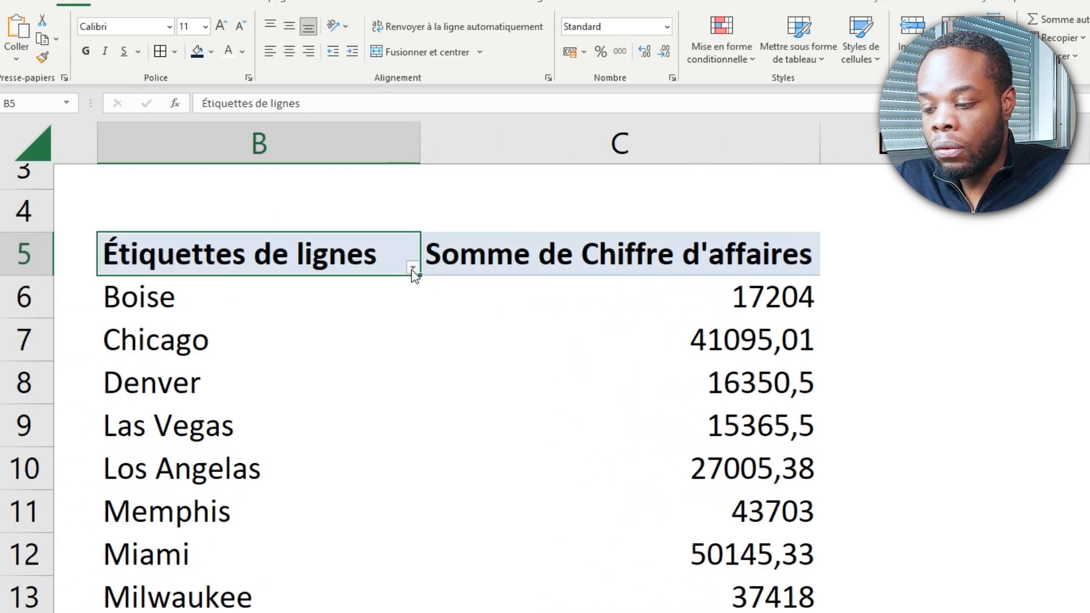
{"action": "left_click", "coordinate": [413, 270]}
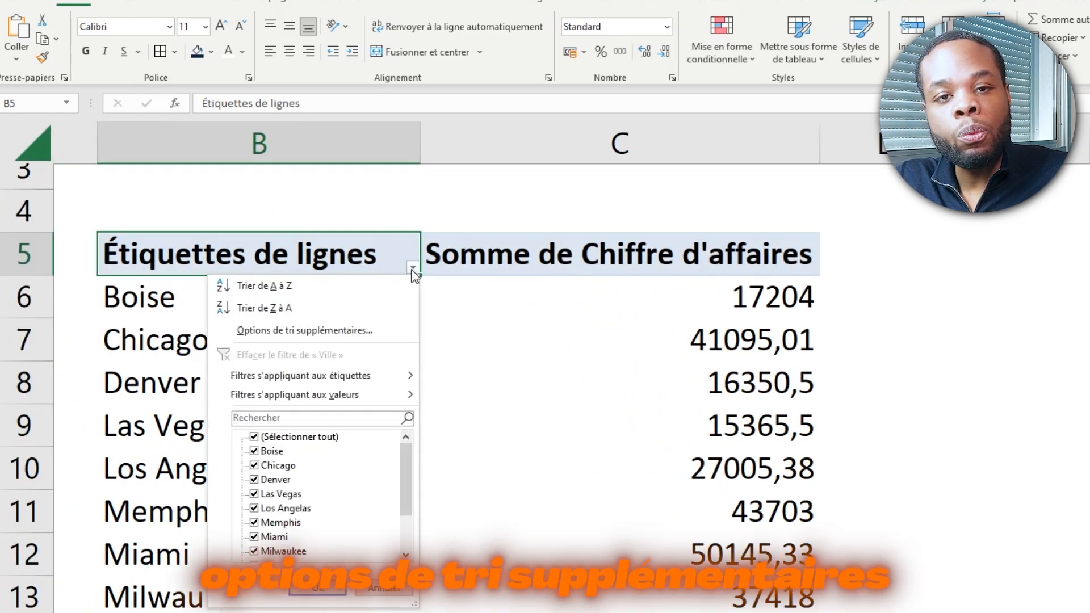
{"action": "left_click", "coordinate": [339, 331]}
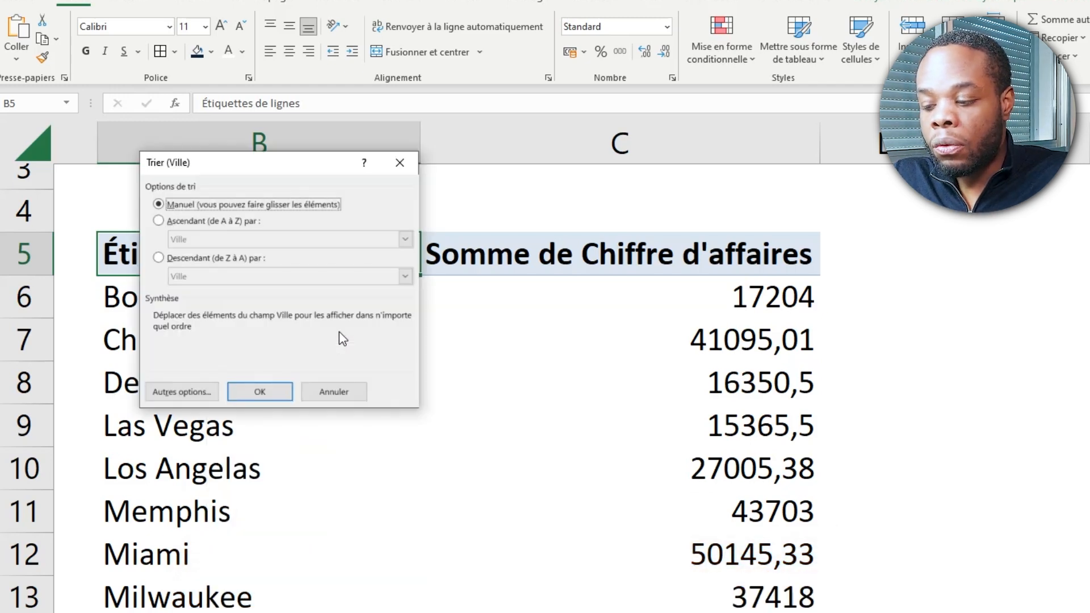
{"action": "left_click", "coordinate": [249, 263]}
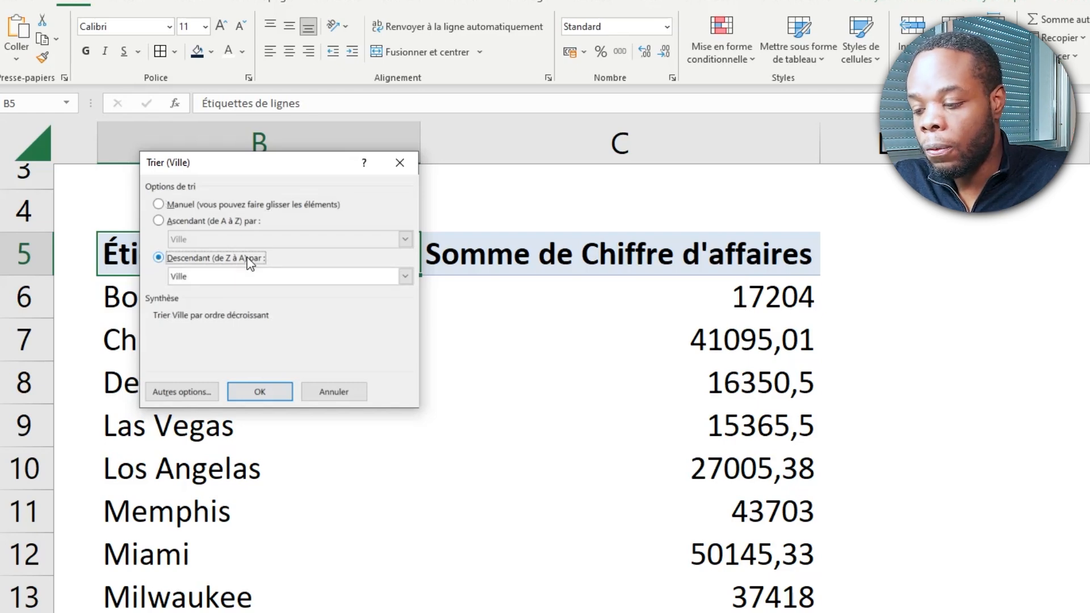
{"action": "left_click", "coordinate": [406, 276]}
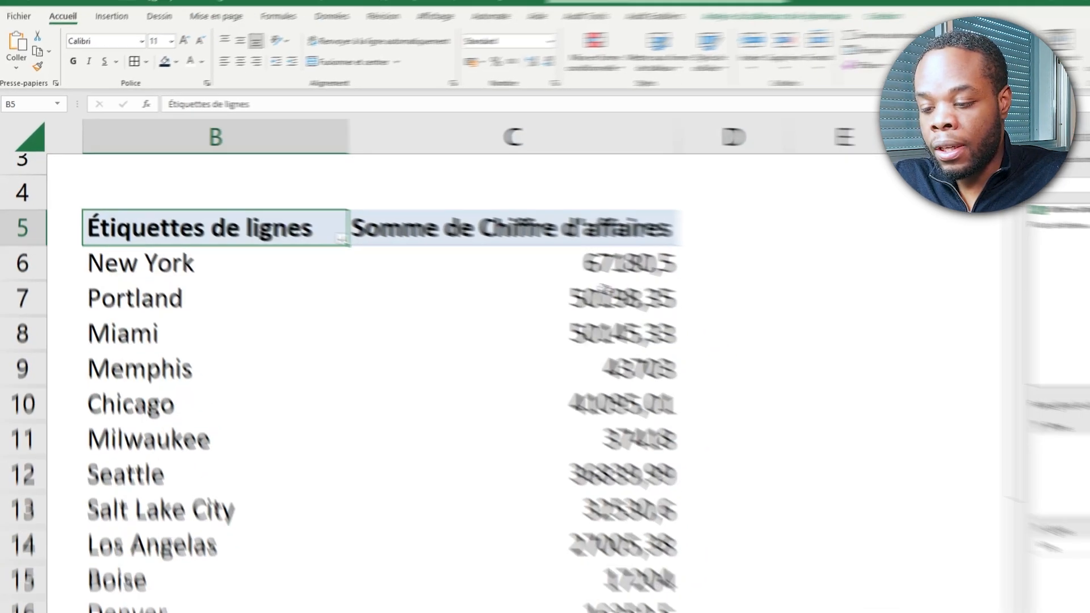
Apply the number format with thousands separator and two decimals to the revenue column of the sorted city pivot table
{"action": "left_click", "coordinate": [732, 330]}
{"action": "key", "text": "ctrl+space"}
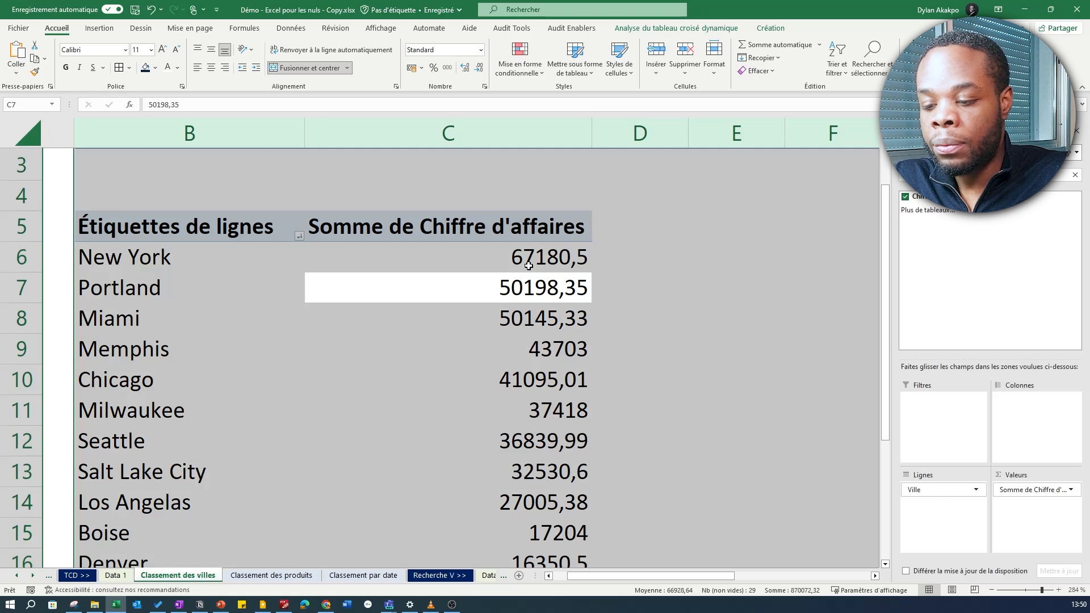
{"action": "key", "text": "ctrl+shift+1"}
{"action": "left_click", "coordinate": [532, 256]}
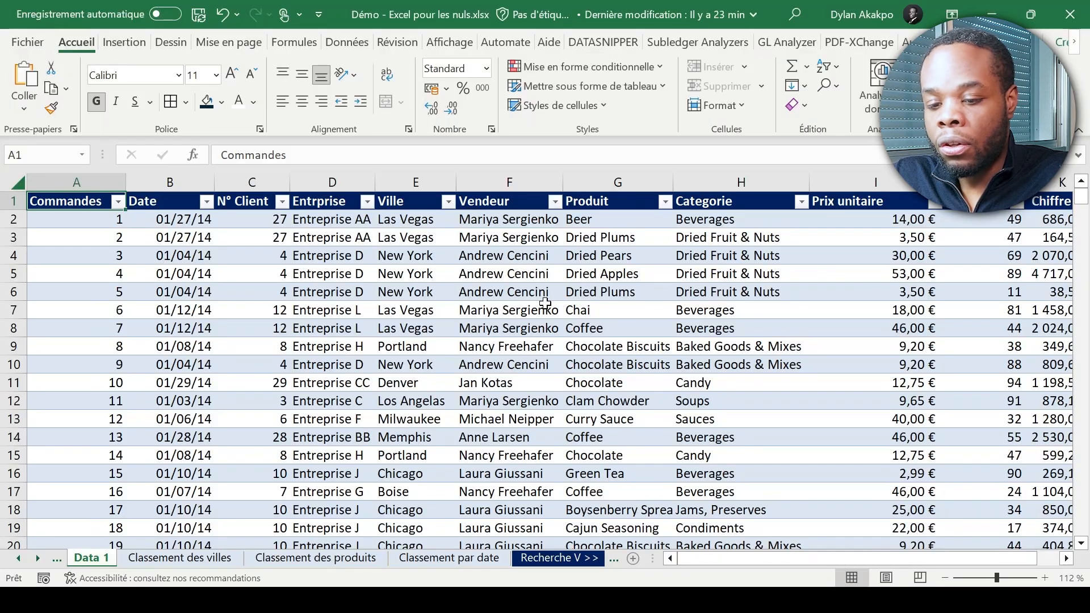
Insert a pivot table from the whole sales table in Data 1 into cell B5 of the existing Classement des produits sheet
{"action": "key", "text": "ctrl+shift+Right"}
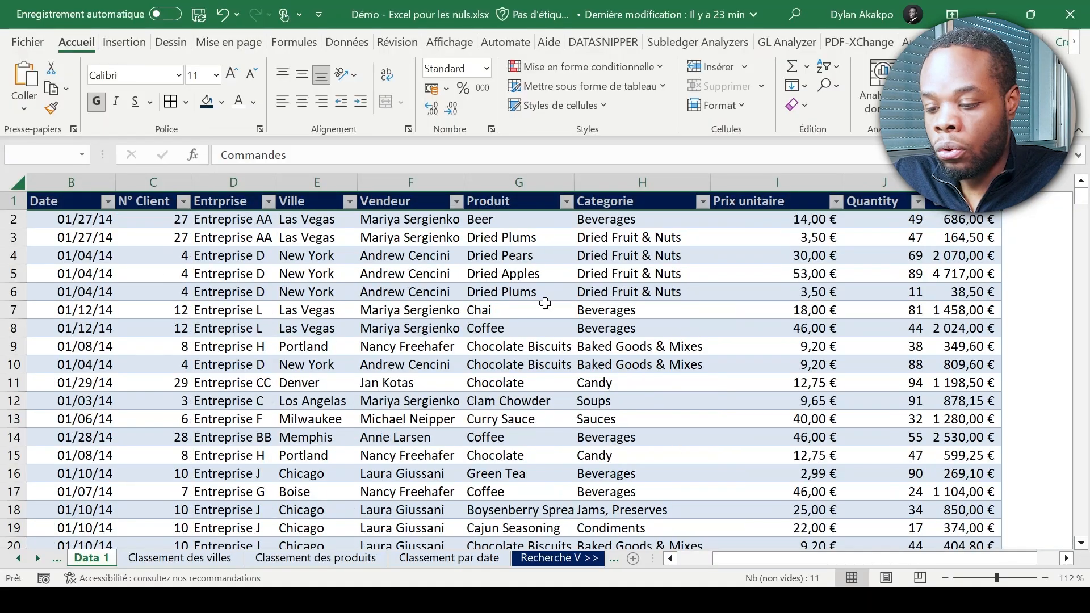
{"action": "key", "text": "ctrl+shift+Down"}
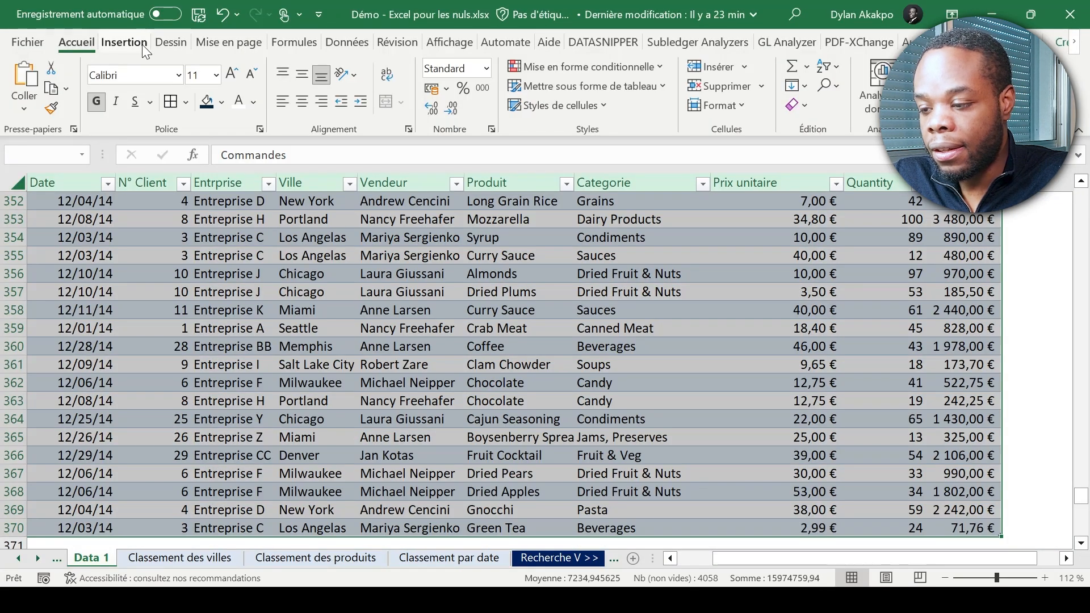
{"action": "left_click", "coordinate": [125, 42]}
{"action": "left_click", "coordinate": [50, 104]}
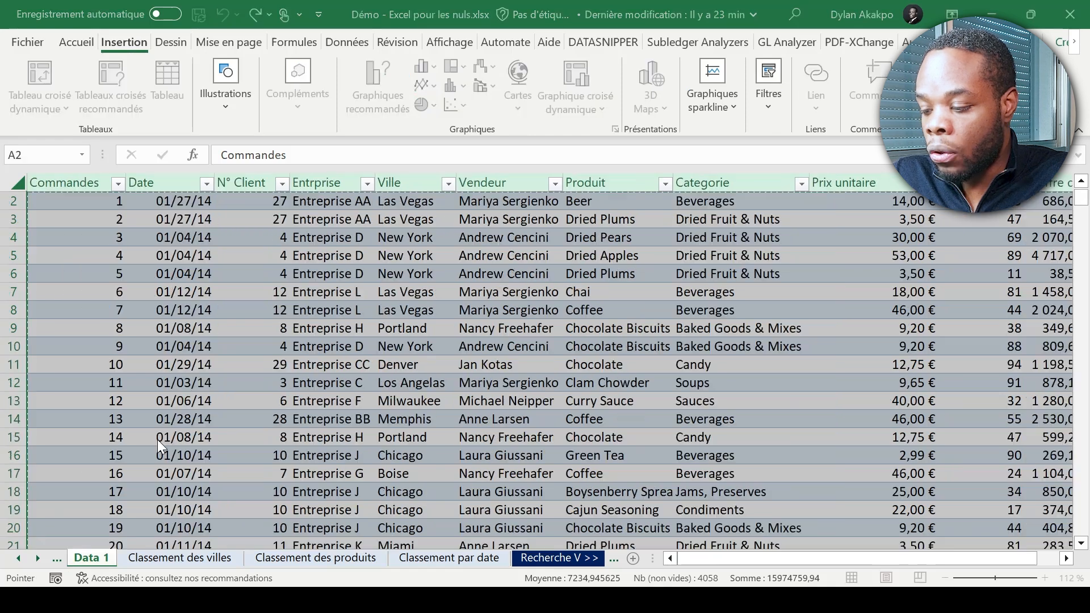
{"action": "left_click", "coordinate": [141, 459]}
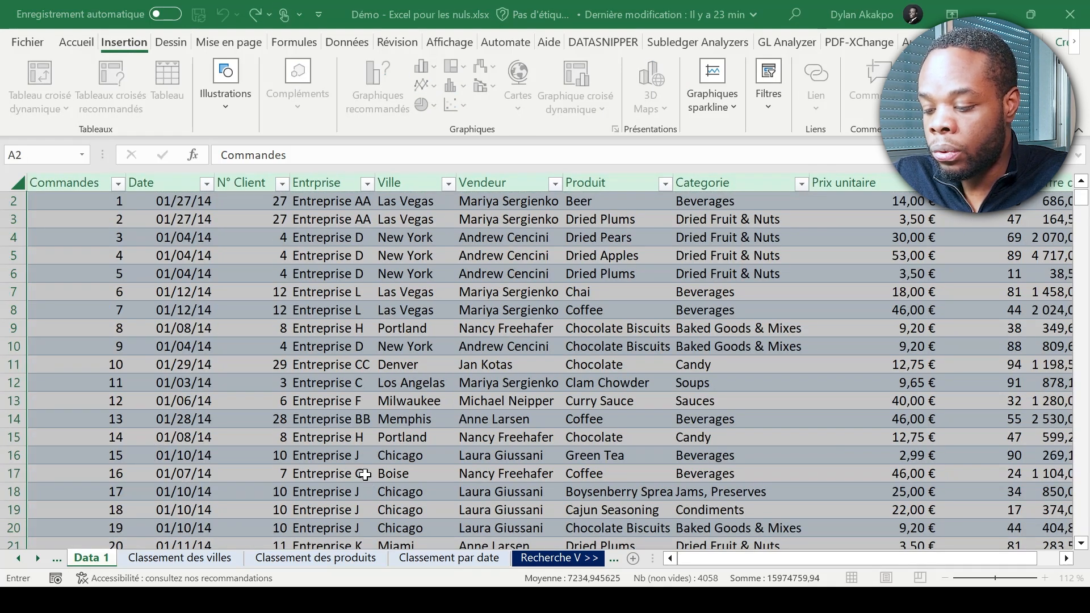
{"action": "left_click", "coordinate": [319, 560]}
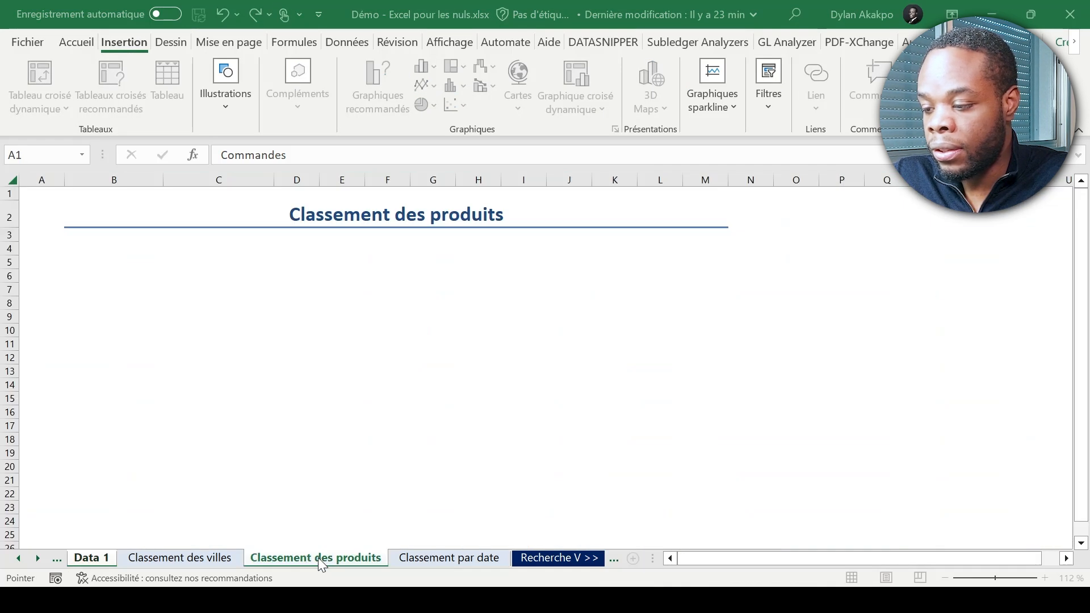
{"action": "left_click", "coordinate": [107, 268]}
{"action": "key", "text": "Return"}
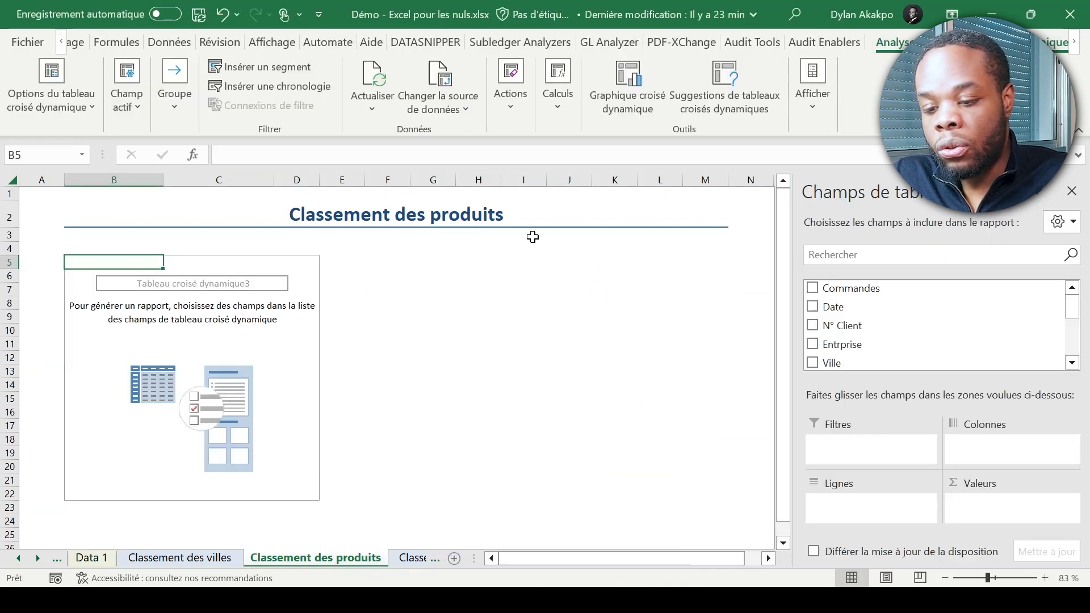
Search the pivot table fields for PROD and add the Produit field to the rows
{"action": "left_click", "coordinate": [898, 258]}
{"action": "type", "text": "PROD"}
{"action": "left_click_drag", "start_coordinate": [855, 288], "coordinate": [880, 414]}
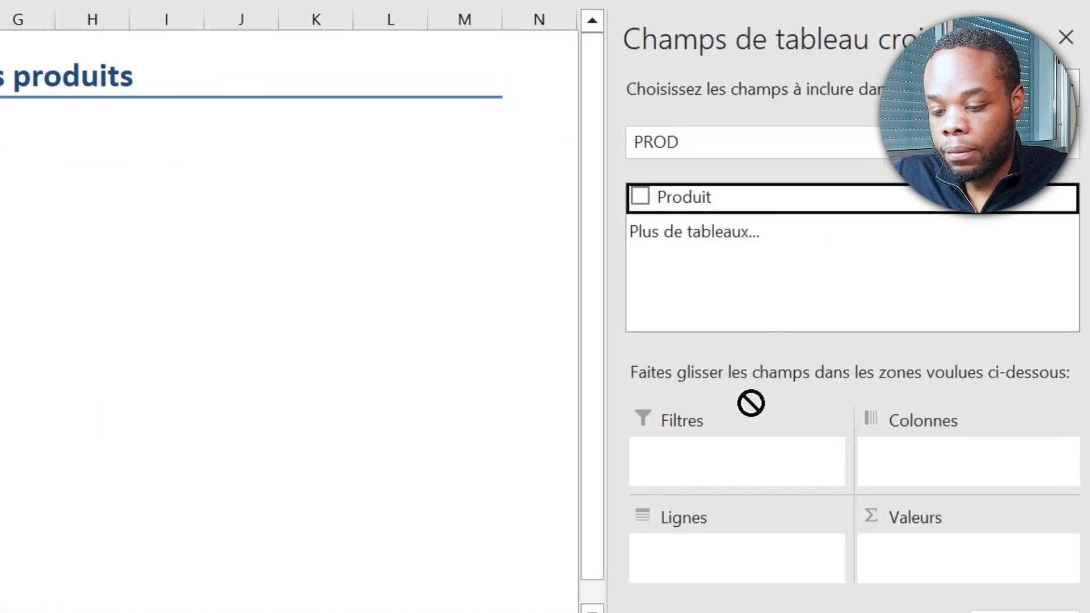
{"action": "left_click_drag", "start_coordinate": [751, 403], "coordinate": [733, 562]}
Search the pivot table fields for CHI and add the Chiffre d'affaires field to the values
{"action": "left_click", "coordinate": [767, 151]}
{"action": "key", "text": "ctrl+a"}
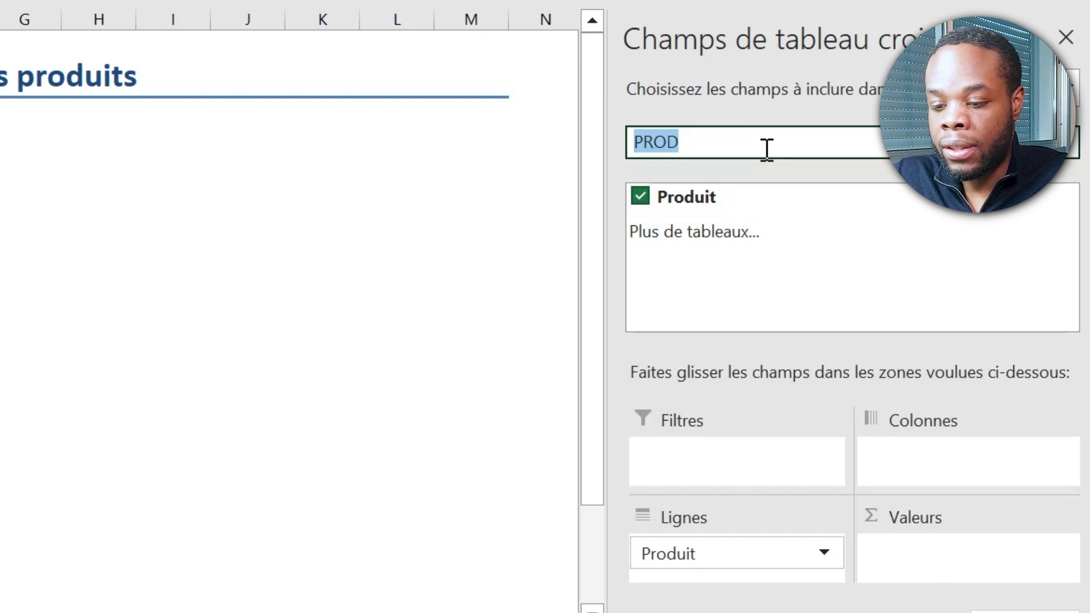
{"action": "type", "text": "CHI"}
{"action": "left_click", "coordinate": [640, 197]}
{"action": "left_click", "coordinate": [366, 290]}
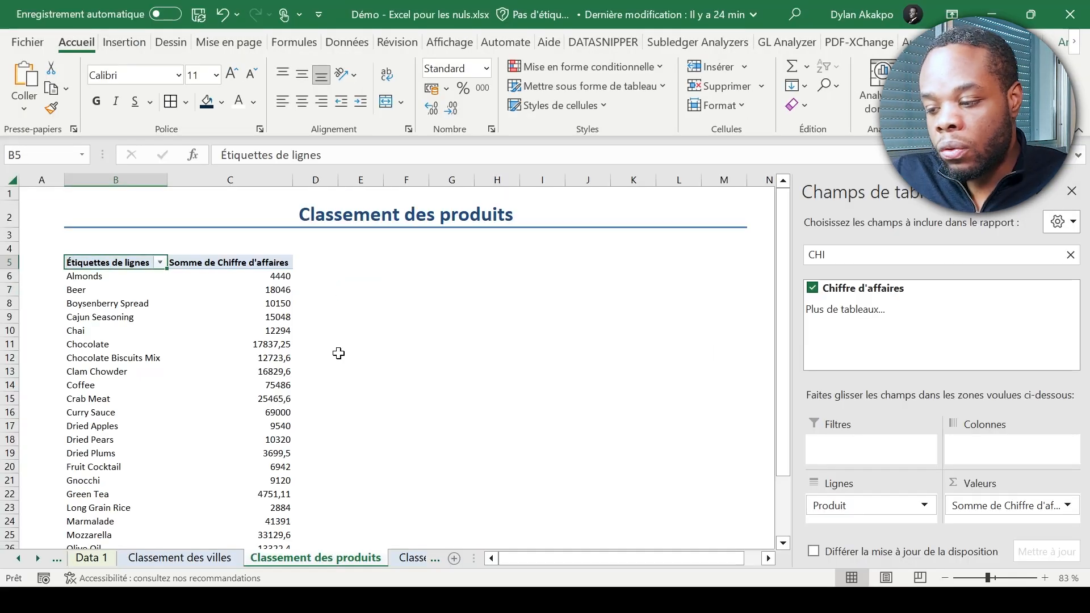
Format the Coffee revenue value in the product pivot table as a number with thousands separator and two decimals
{"action": "scroll", "coordinate": [245, 245], "scroll_direction": "up", "scroll_amount": 4}
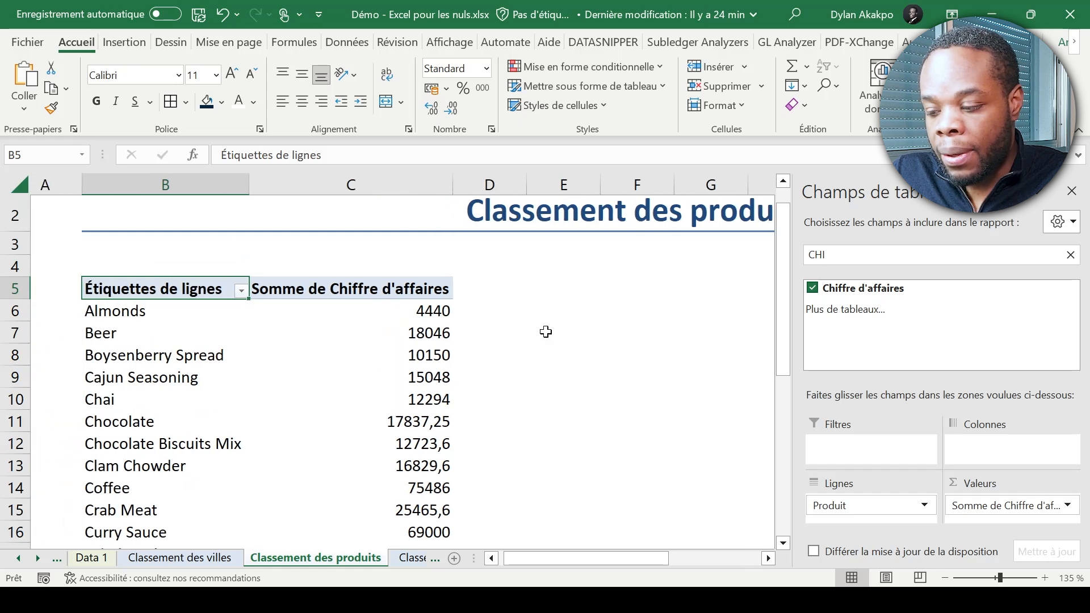
{"action": "scroll", "coordinate": [483, 347], "scroll_direction": "down", "scroll_amount": 2}
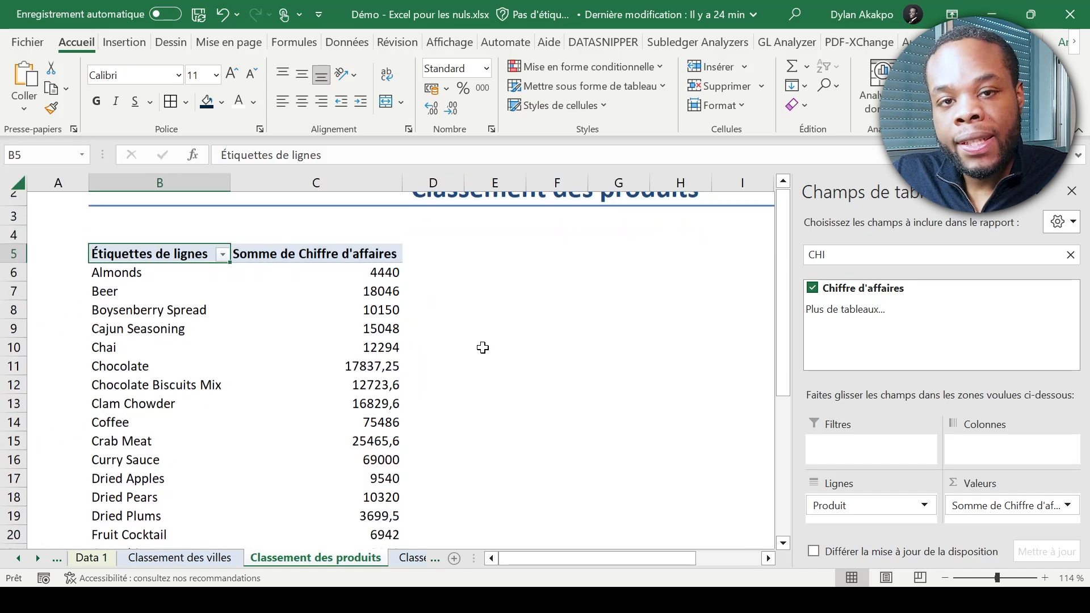
{"action": "scroll", "coordinate": [482, 348], "scroll_direction": "up", "scroll_amount": 1}
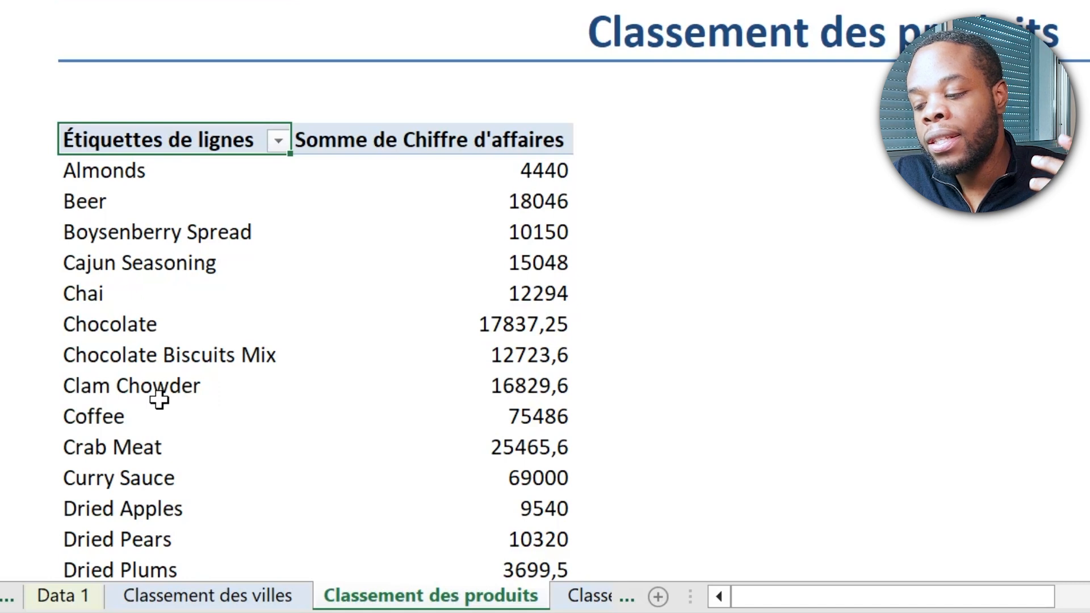
{"action": "left_click", "coordinate": [151, 414]}
{"action": "left_click", "coordinate": [518, 423]}
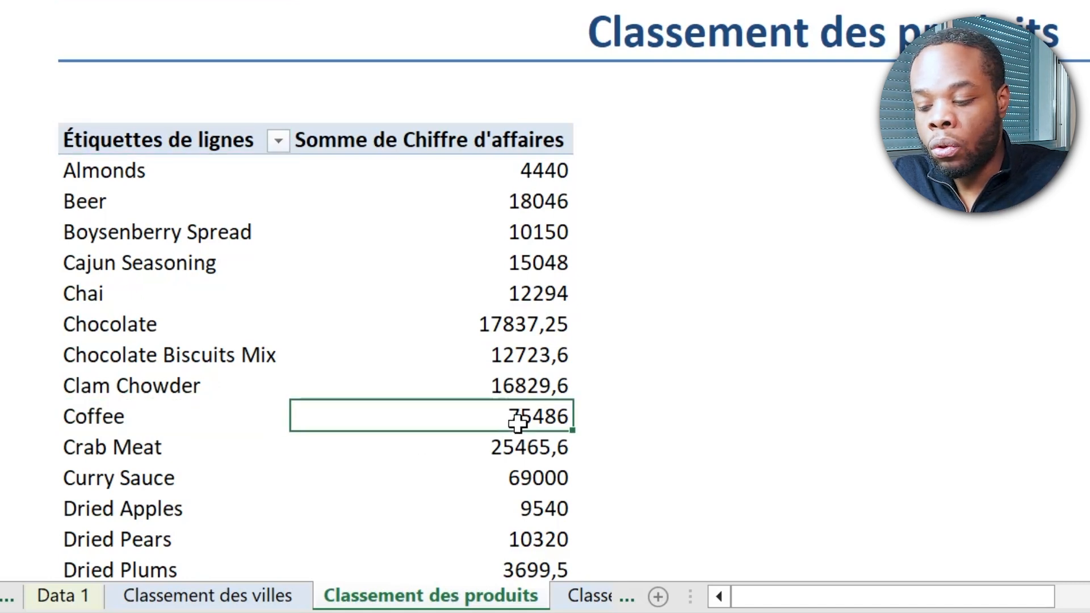
{"action": "key", "text": "ctrl+shift+1"}
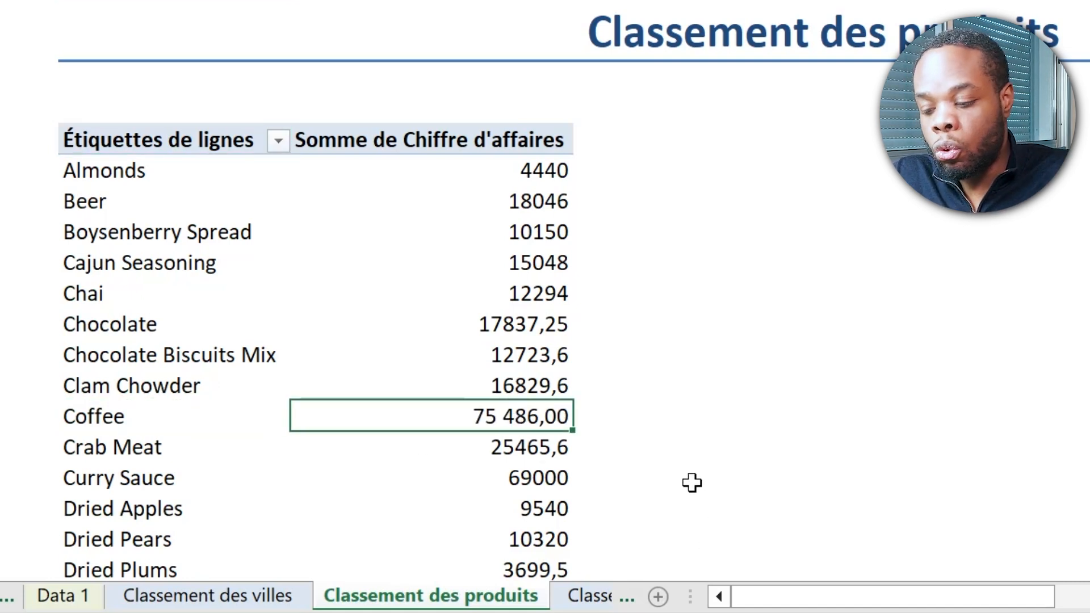
Extract the detail records behind the Coffee revenue onto a new sheet and look through the listed sales
{"action": "double_click", "coordinate": [470, 415]}
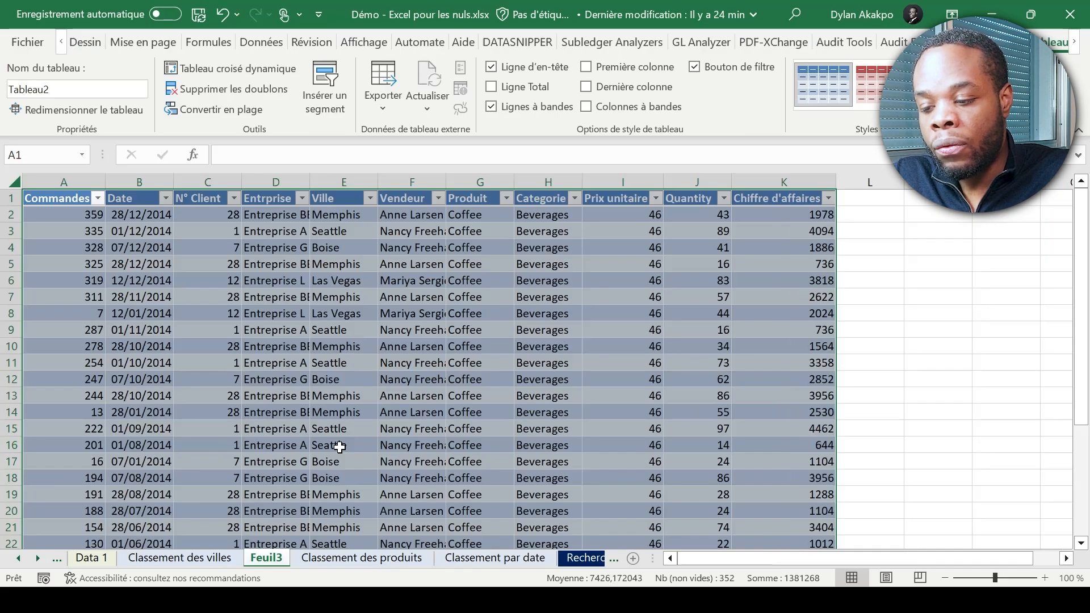
{"action": "scroll", "coordinate": [461, 363], "scroll_direction": "down", "scroll_amount": 4}
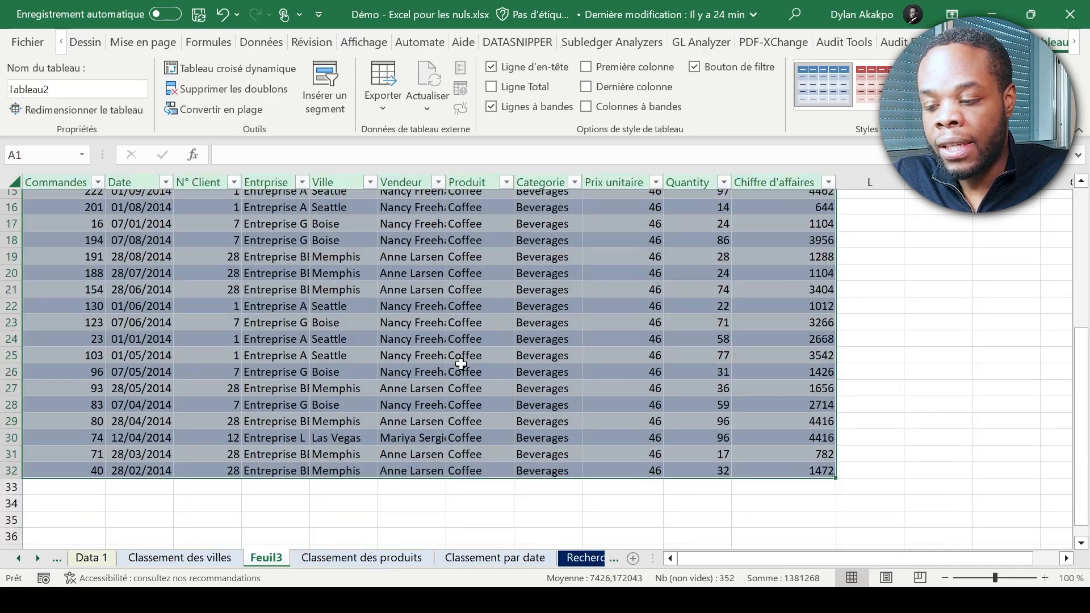
{"action": "scroll", "coordinate": [462, 364], "scroll_direction": "up", "scroll_amount": 5}
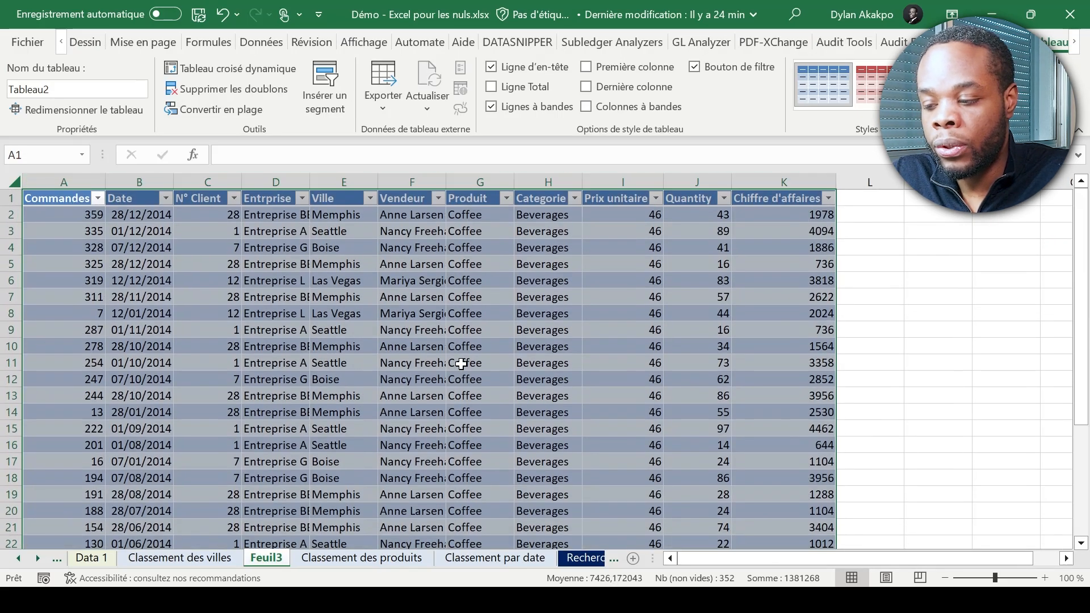
{"action": "scroll", "coordinate": [461, 363], "scroll_direction": "down", "scroll_amount": 4}
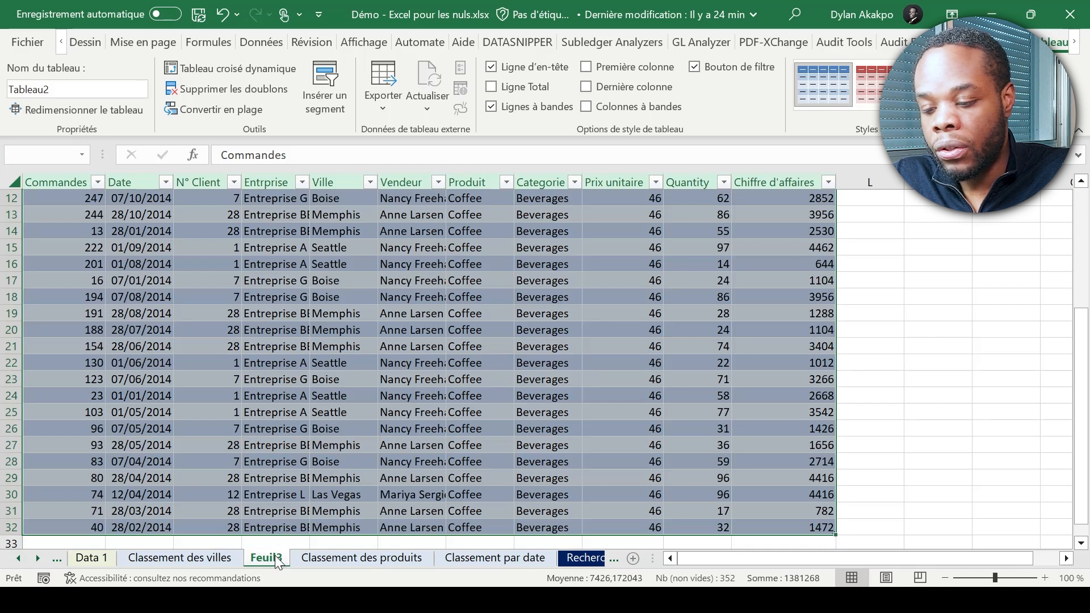
Create a pivot table on the Classement par date sheet, using the full sales table on the Data 1 sheet as its source
{"action": "scroll", "coordinate": [310, 284], "scroll_direction": "up", "scroll_amount": 4}
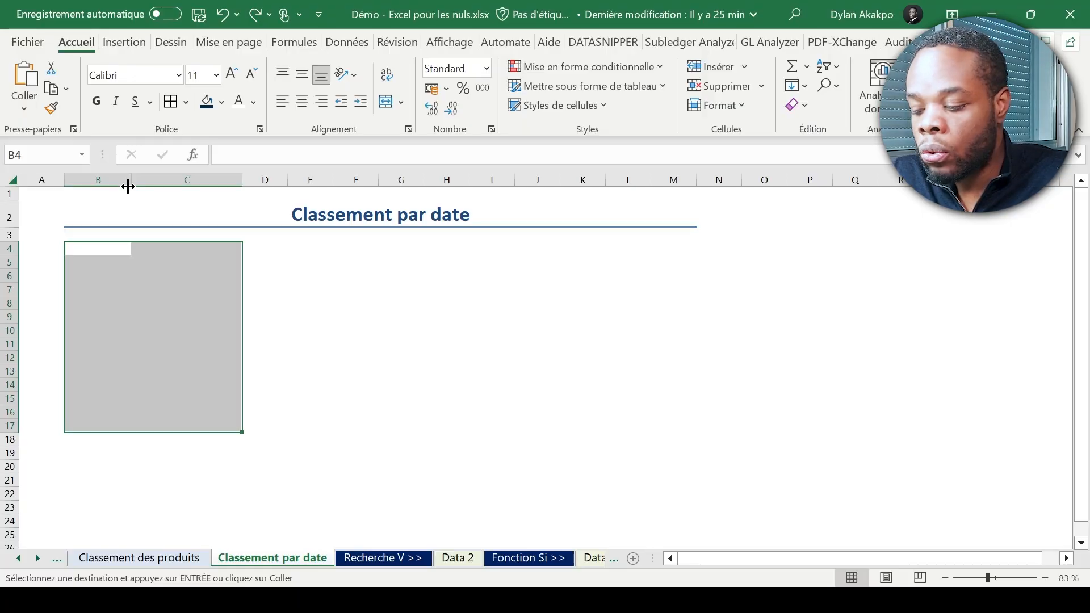
{"action": "key", "text": "ctrl+Page_Up"}
{"action": "key", "text": "ctrl+Page_Up"}
{"action": "key", "text": "ctrl+Page_Up"}
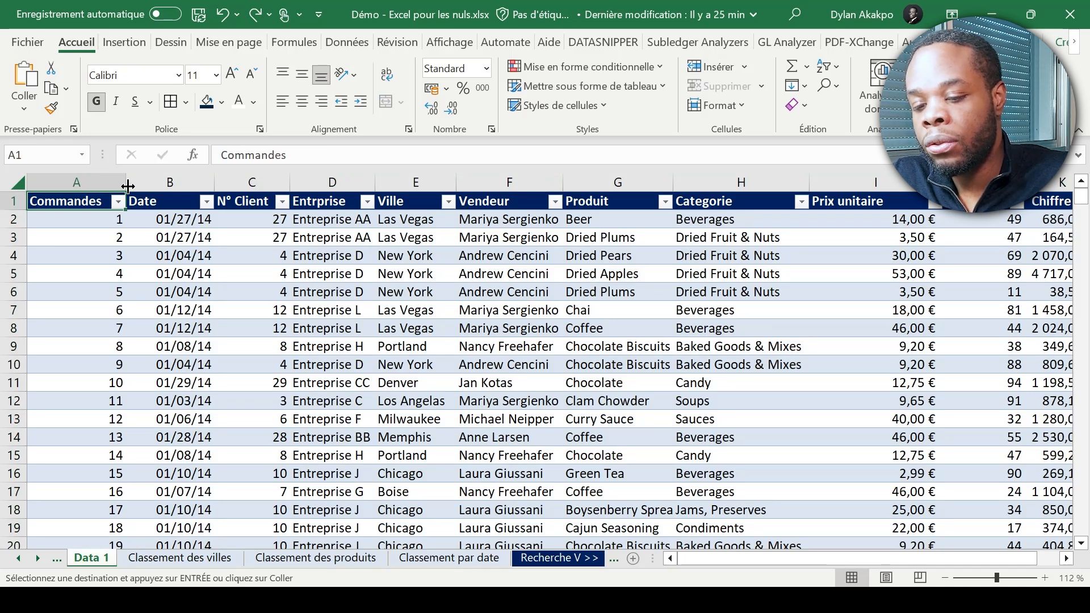
{"action": "key", "text": "ctrl+shift+Right"}
{"action": "key", "text": "ctrl+shift+Down"}
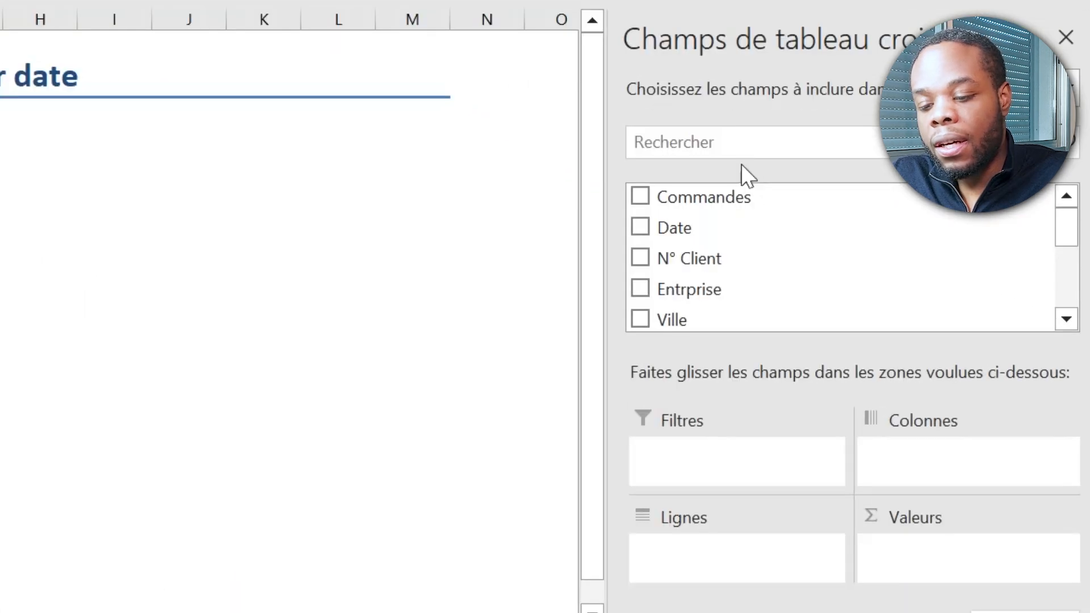
Search the pivot table fields for Date and add the Date field to the rows
{"action": "left_click", "coordinate": [740, 145]}
{"action": "type", "text": "Date"}
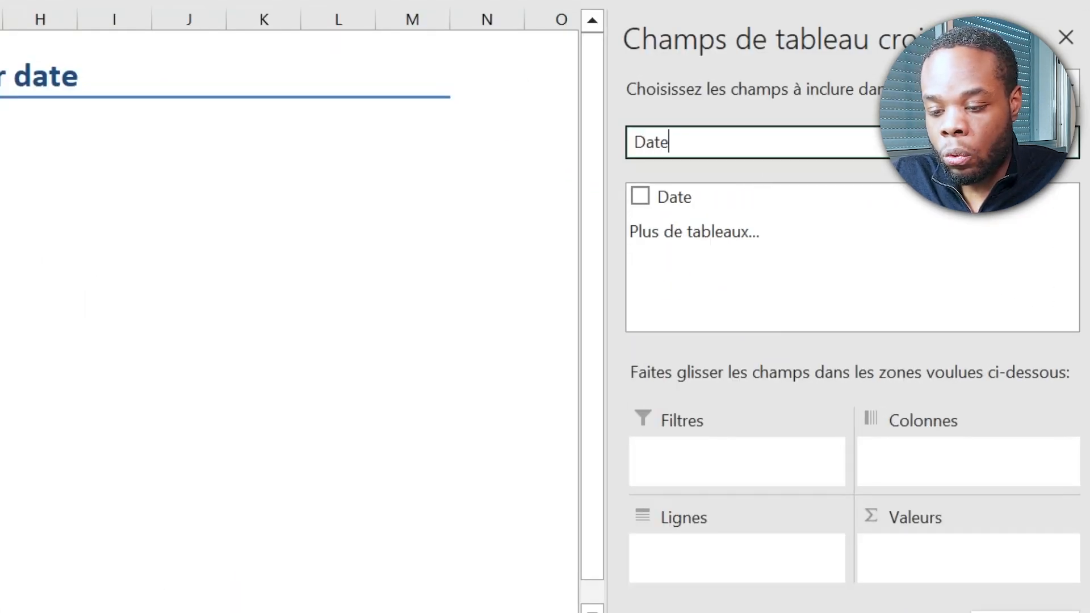
{"action": "left_click_drag", "start_coordinate": [837, 190], "coordinate": [783, 593]}
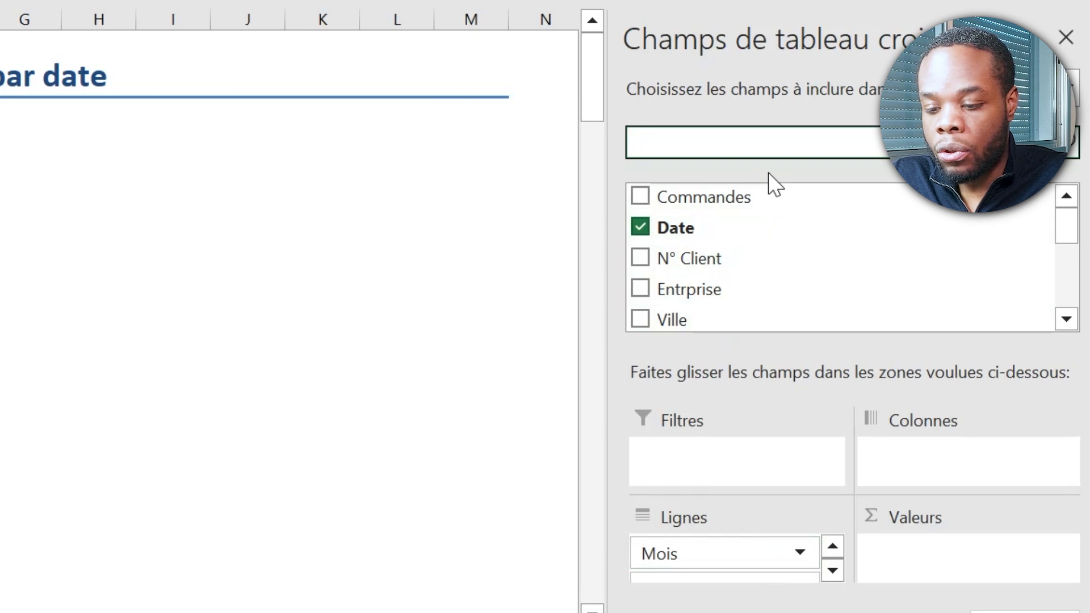
Search the date pivot table's fields for chif and add the Chiffre d'affaires field to the values
{"action": "type", "text": "p"}
{"action": "key", "text": "BackSpace"}
{"action": "type", "text": "chif"}
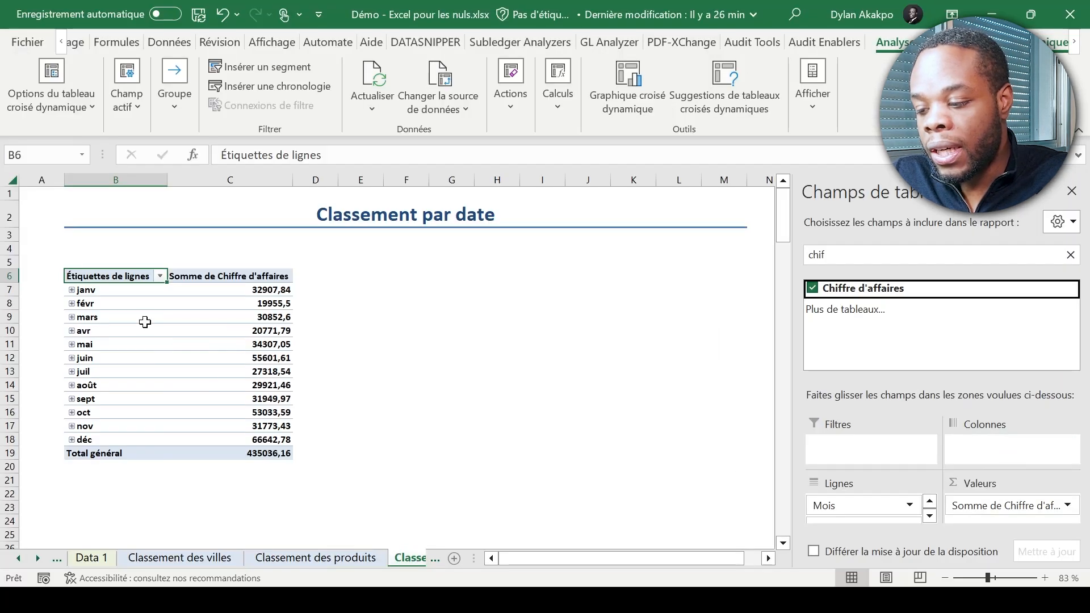
{"action": "key", "text": "Down"}
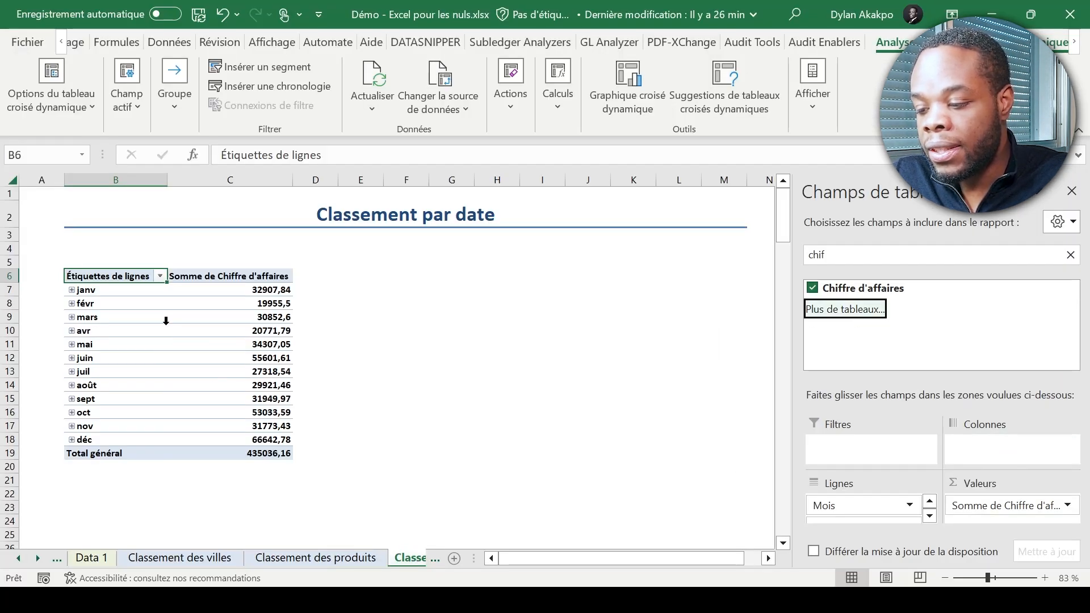
Expand the janv group in the date pivot table to show revenue for its individual days
{"action": "left_click", "coordinate": [309, 285]}
{"action": "key", "text": "Left"}
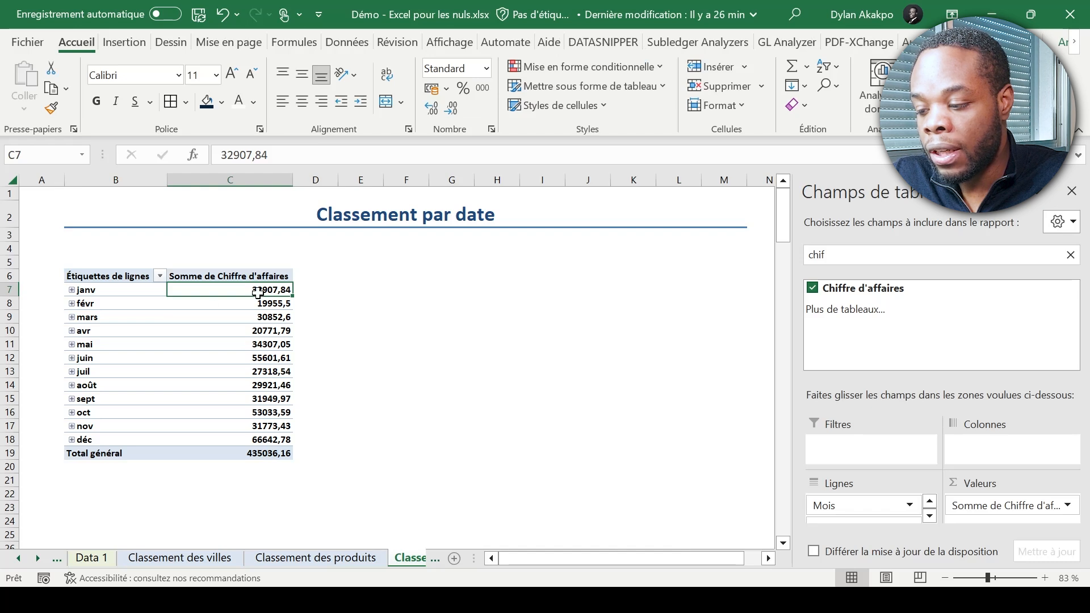
{"action": "left_click", "coordinate": [72, 291]}
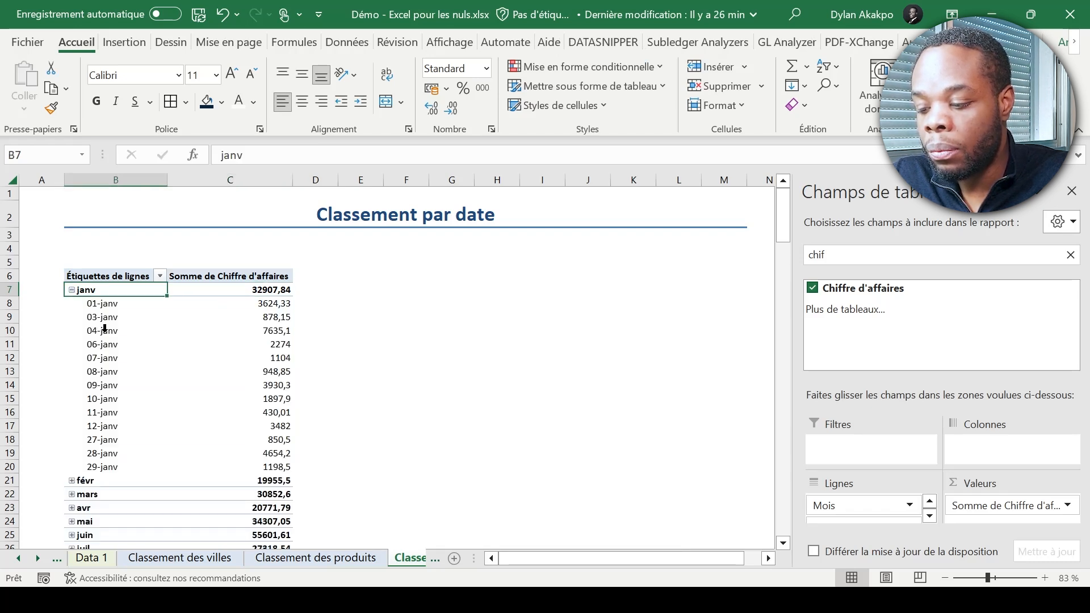
{"action": "scroll", "coordinate": [152, 427], "scroll_direction": "down", "scroll_amount": 2}
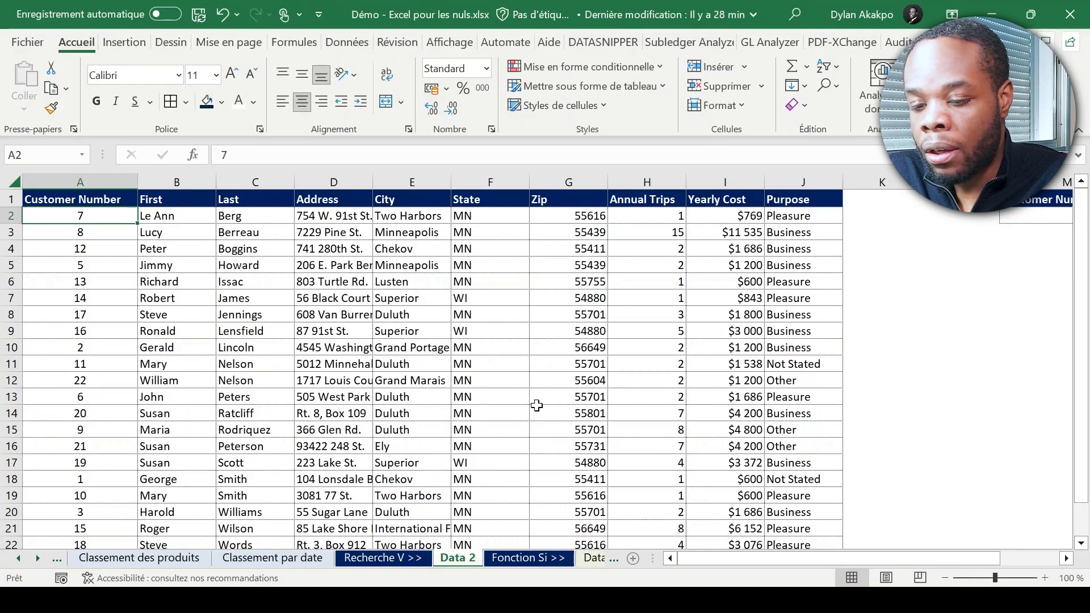
Start a RECHERCHEV formula in the Yearly Cost cell N2 of the Data 2 sheet and open its function arguments
{"action": "scroll", "coordinate": [619, 250], "scroll_direction": "right", "scroll_amount": 1}
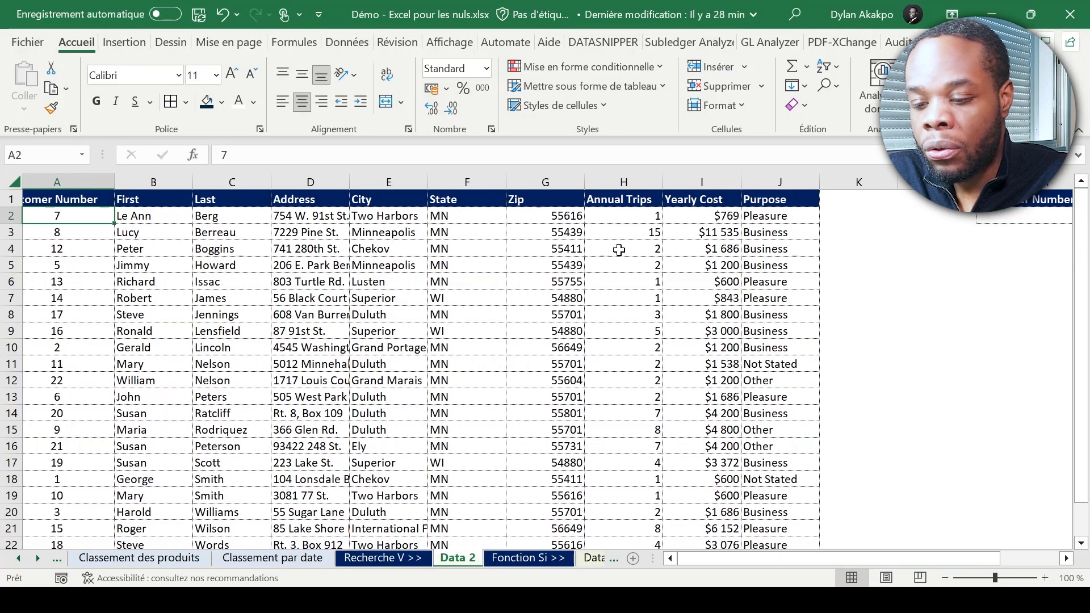
{"action": "scroll", "coordinate": [619, 250], "scroll_direction": "right", "scroll_amount": 3}
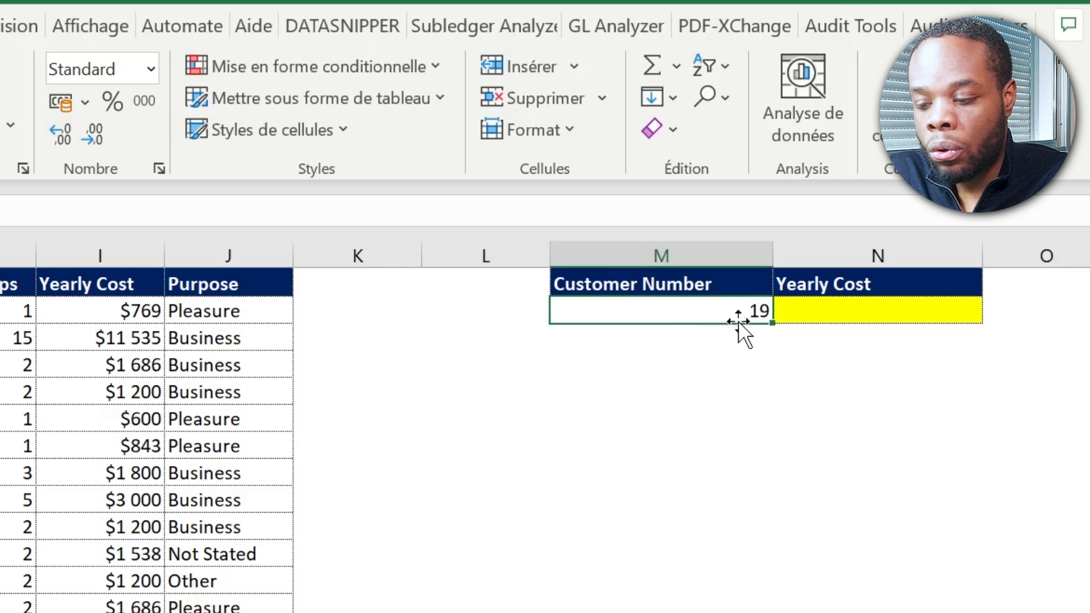
{"action": "left_click", "coordinate": [877, 306]}
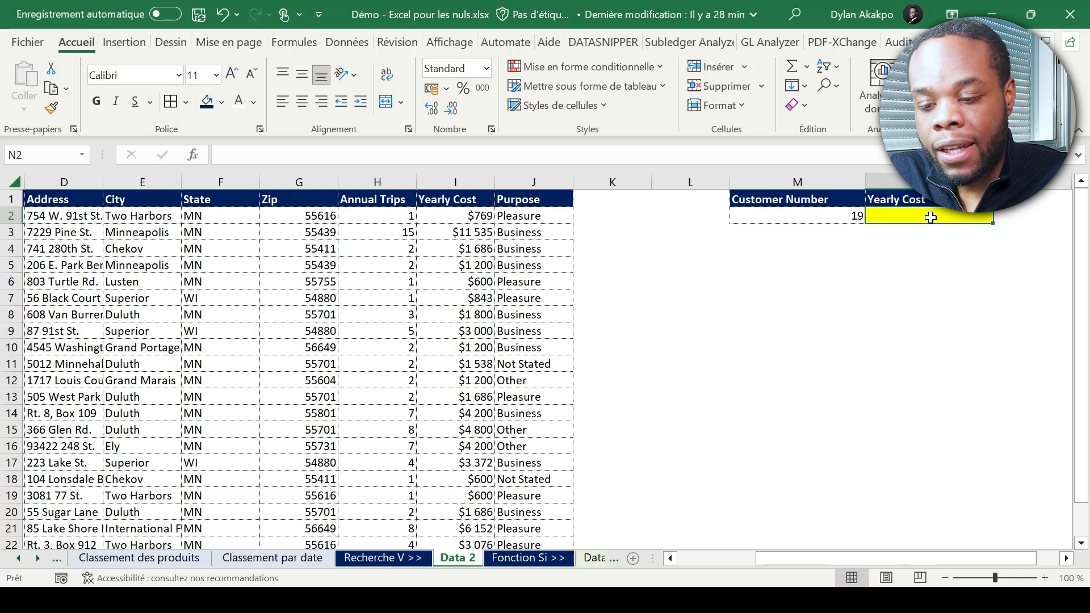
{"action": "type", "text": "=sso"}
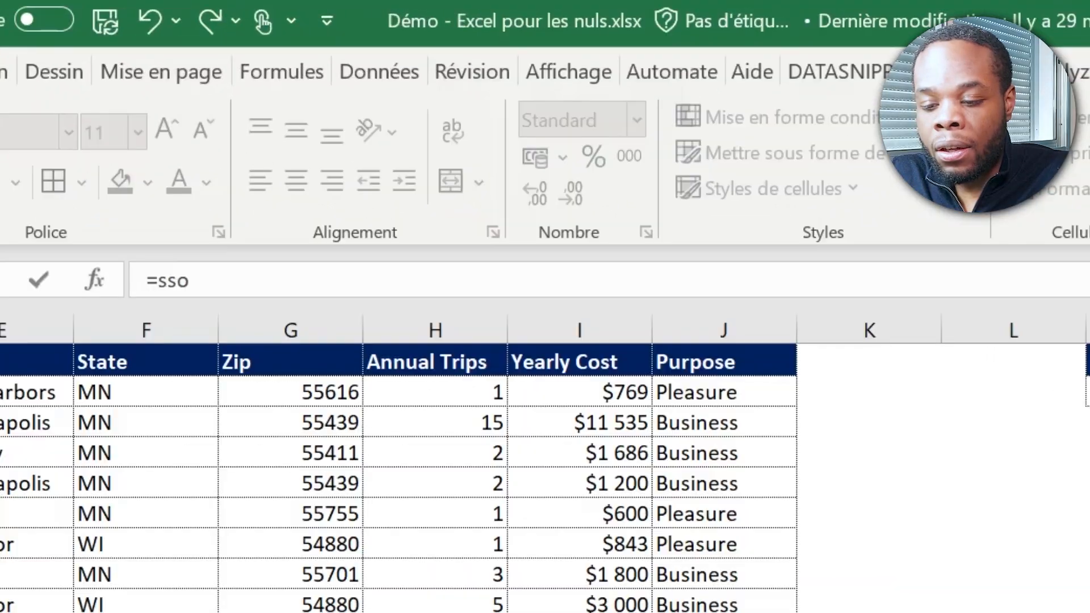
{"action": "key", "text": "BackSpace"}
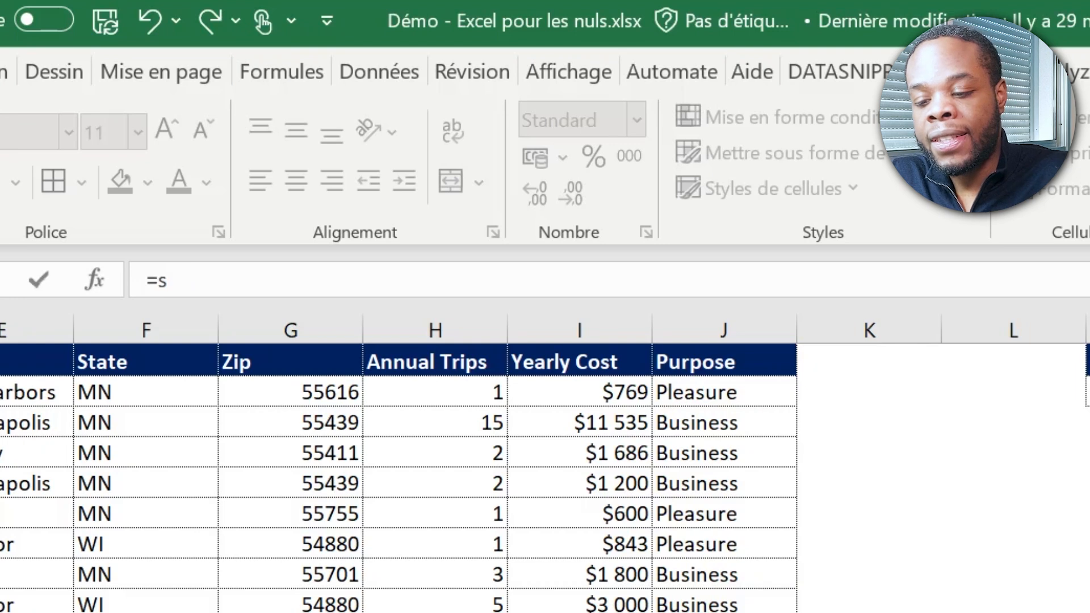
{"action": "key", "text": "Tab"}
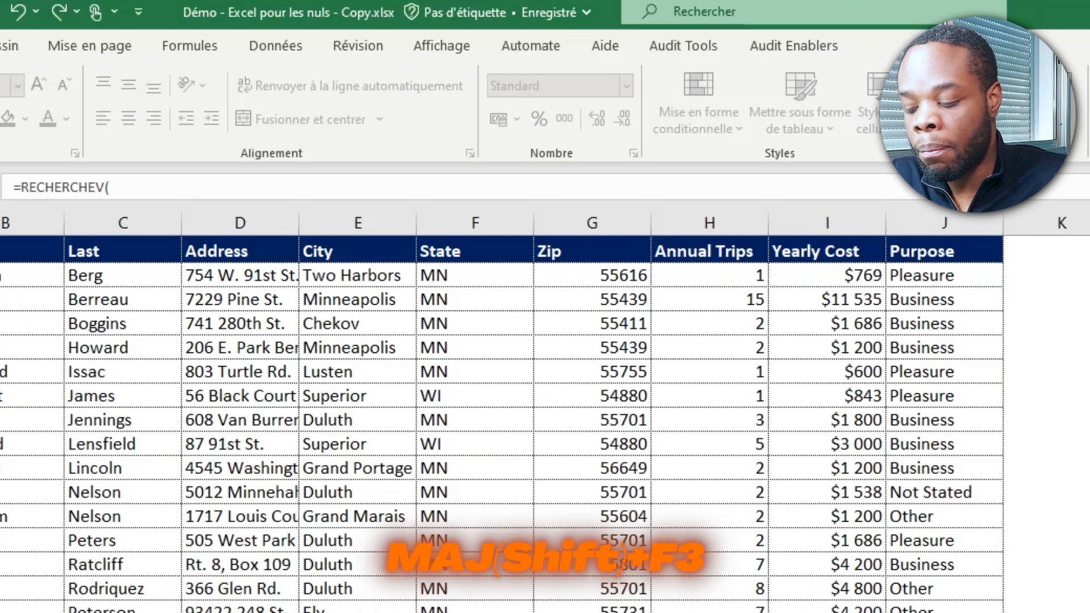
{"action": "key", "text": "shift+F3"}
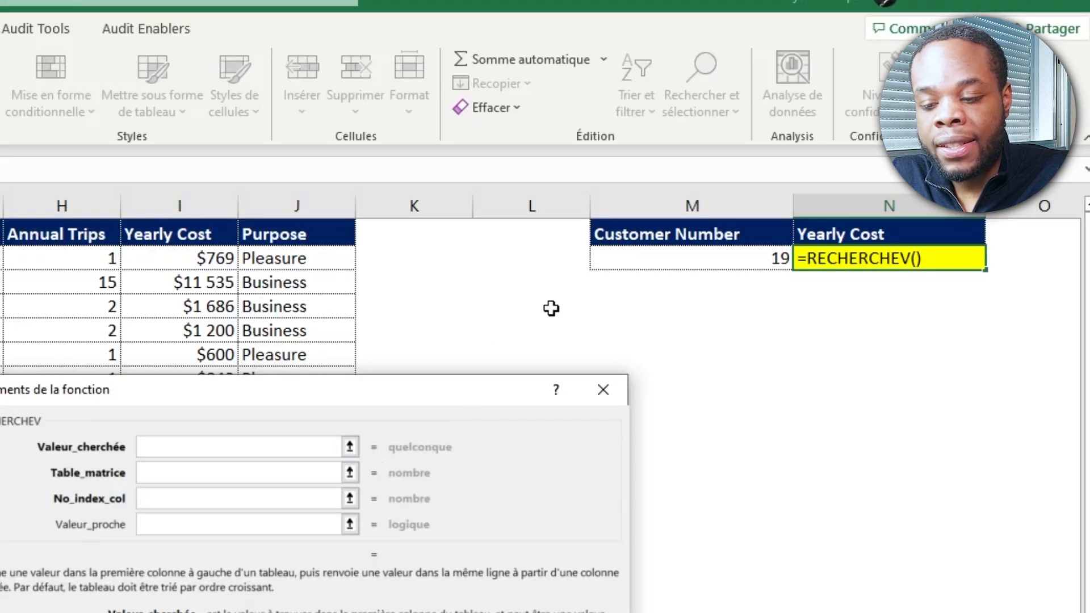
Set the RECHERCHEV lookup value to M2 and its table array to A1:J23
{"action": "left_click", "coordinate": [689, 262]}
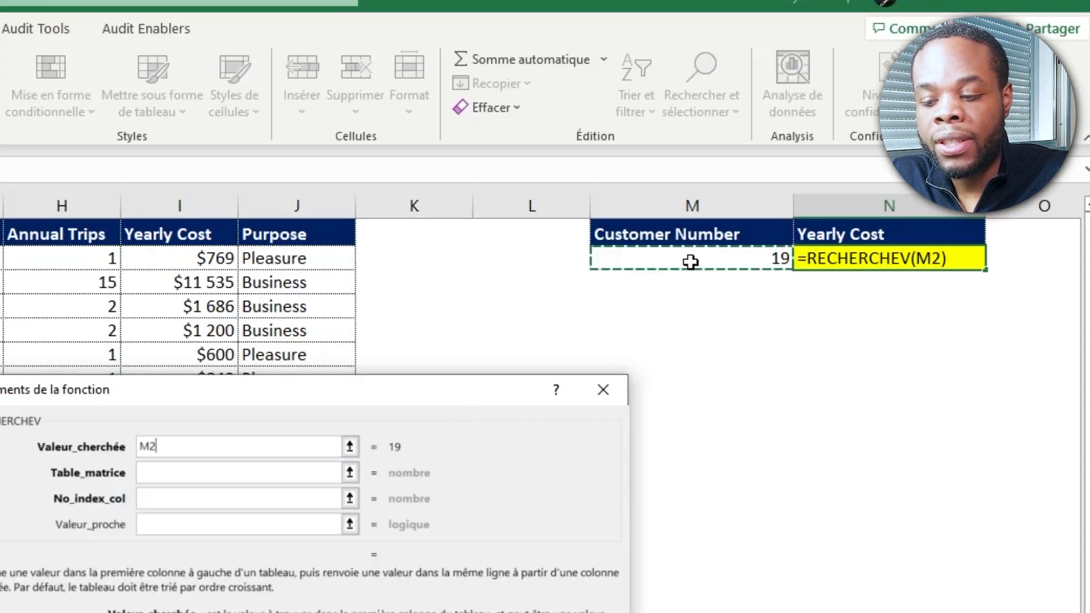
{"action": "left_click", "coordinate": [267, 473]}
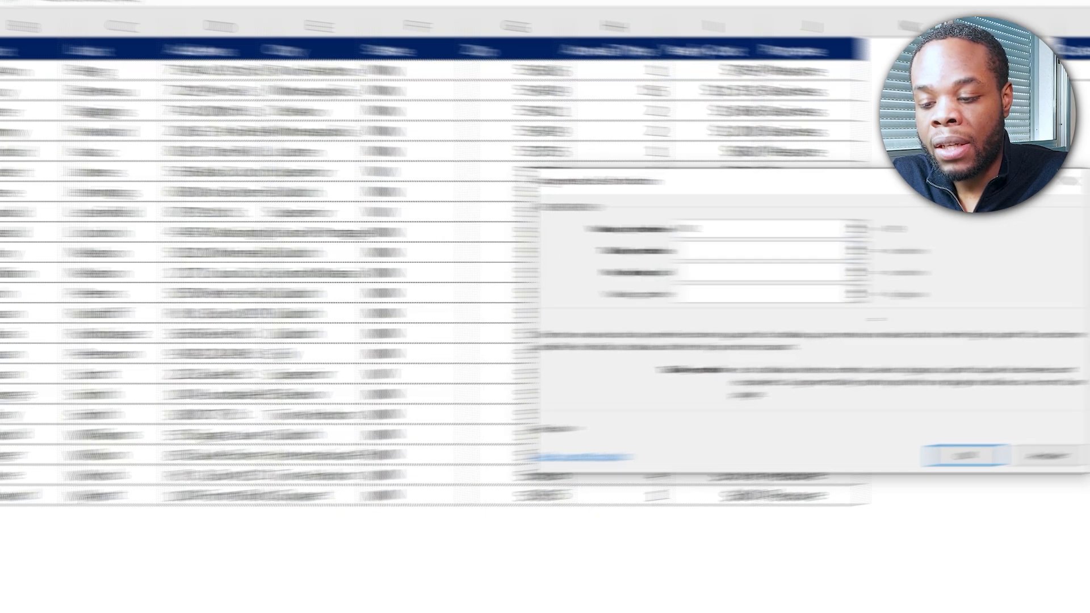
{"action": "left_click", "coordinate": [123, 68]}
{"action": "left_click_drag", "start_coordinate": [123, 68], "coordinate": [936, 480]}
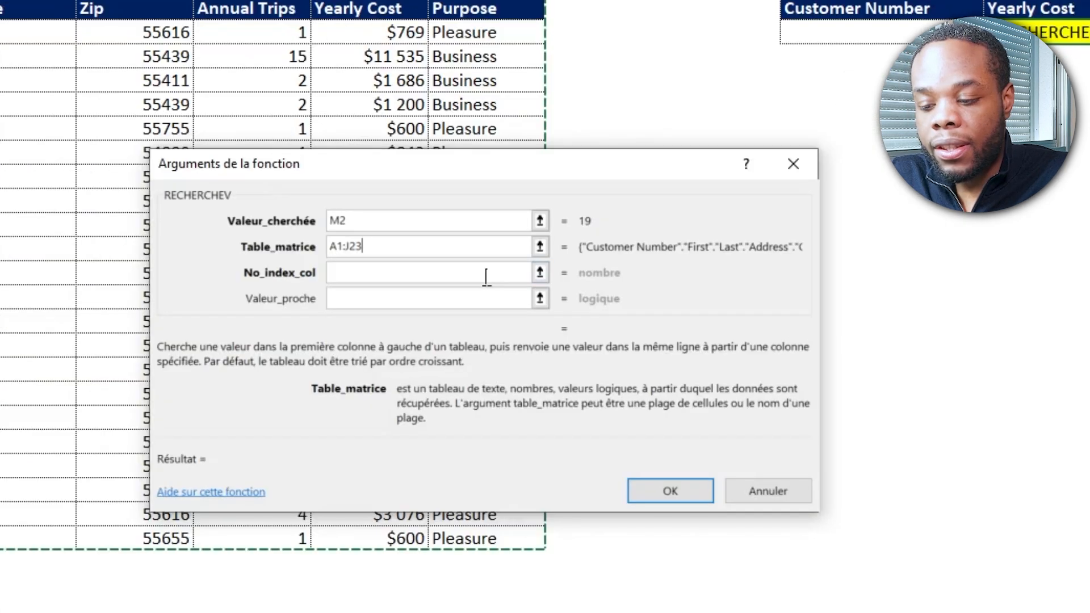
Set the RECHERCHEV column index to 9 and complete the formula with the Valeur_proche argument left blank
{"action": "left_click", "coordinate": [433, 274]}
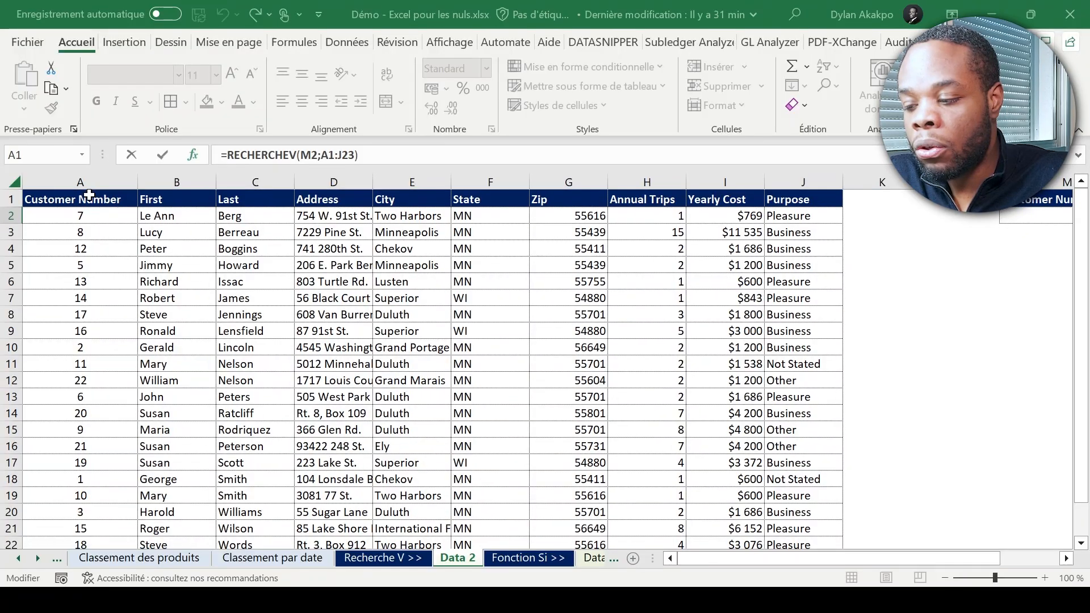
{"action": "scroll", "coordinate": [89, 195], "scroll_direction": "right", "scroll_amount": 1}
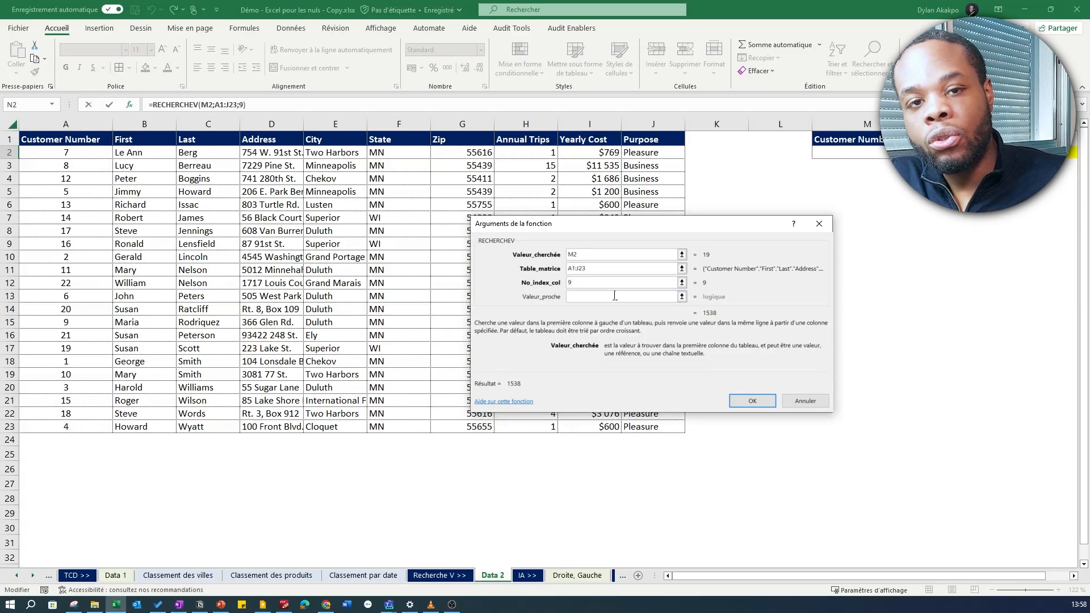
{"action": "left_click", "coordinate": [615, 296]}
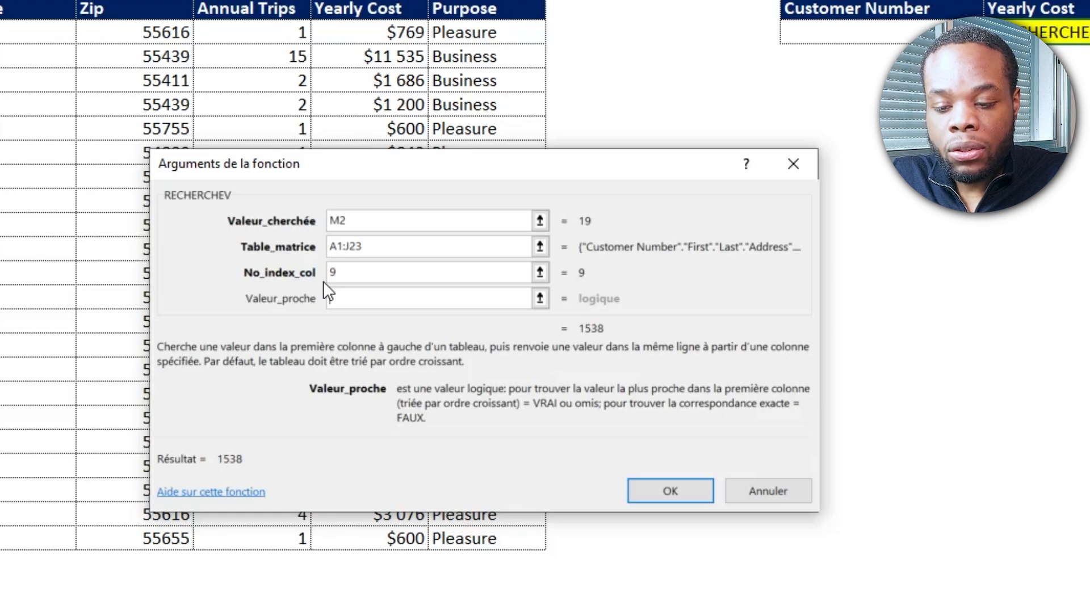
{"action": "key", "text": "Return"}
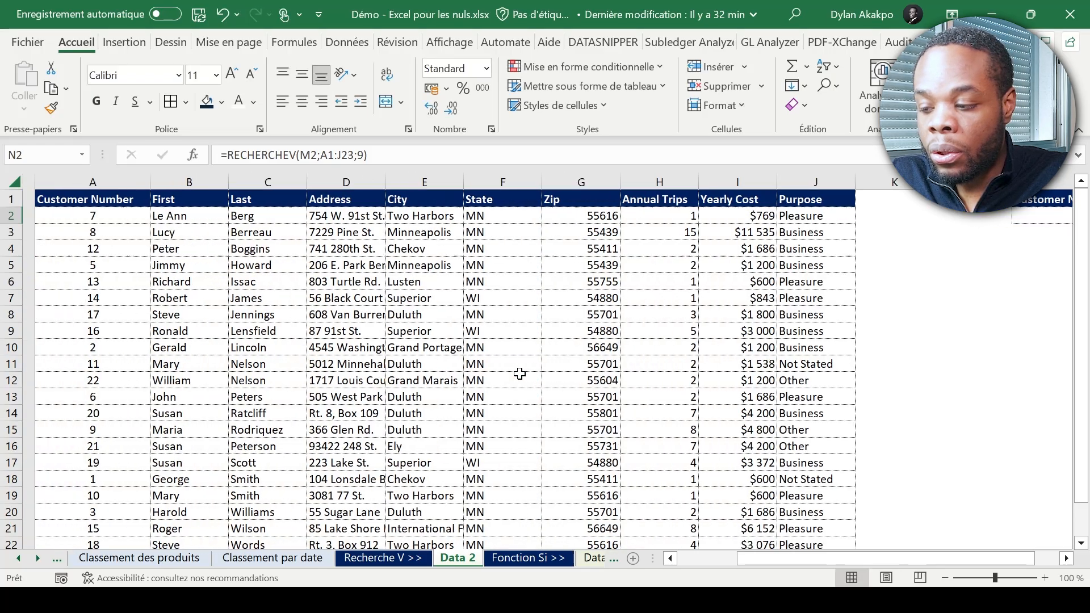
Find the looked-up customer number in column A and fill that customer's Yearly Cost cell I17 yellow
{"action": "left_click", "coordinate": [108, 181]}
{"action": "key", "text": "ctrl+f"}
{"action": "type", "text": "19"}
{"action": "key", "text": "Return"}
{"action": "key", "text": "Escape"}
{"action": "key", "text": "Left"}
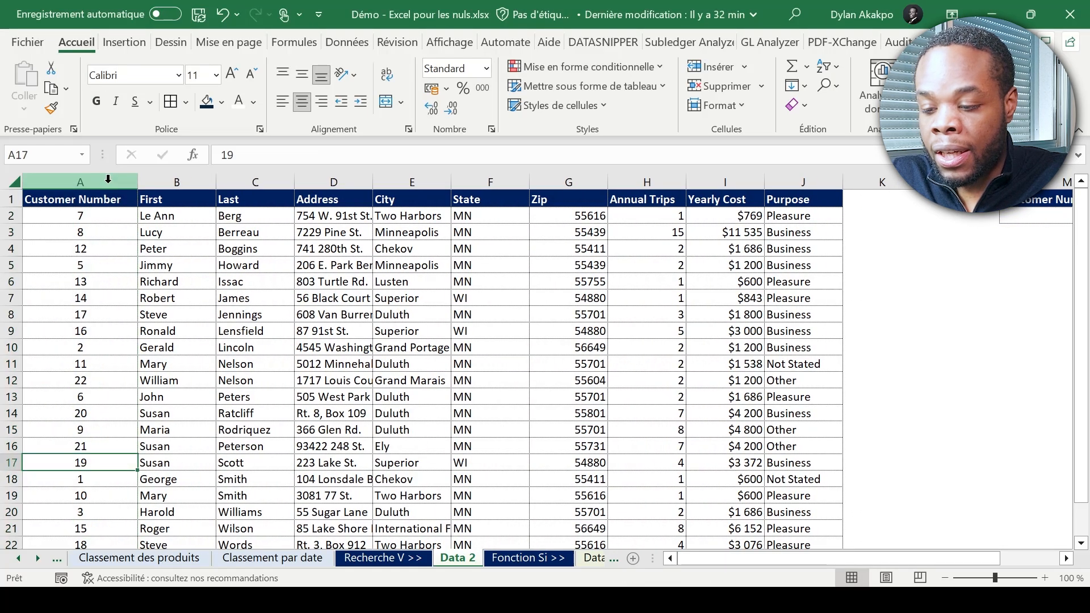
{"action": "key", "text": "shift+space"}
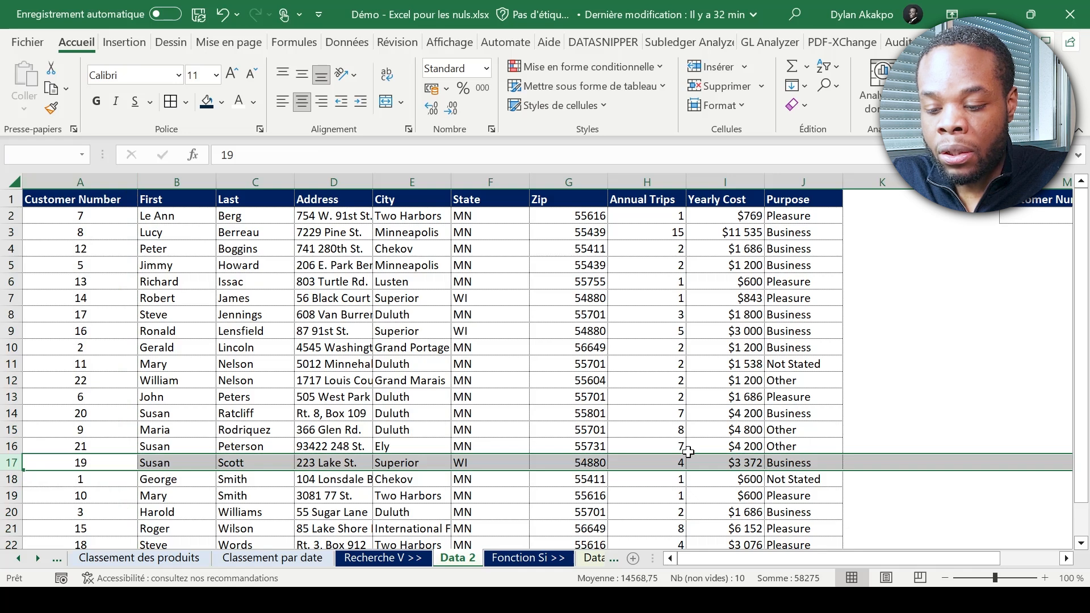
{"action": "left_click", "coordinate": [719, 464]}
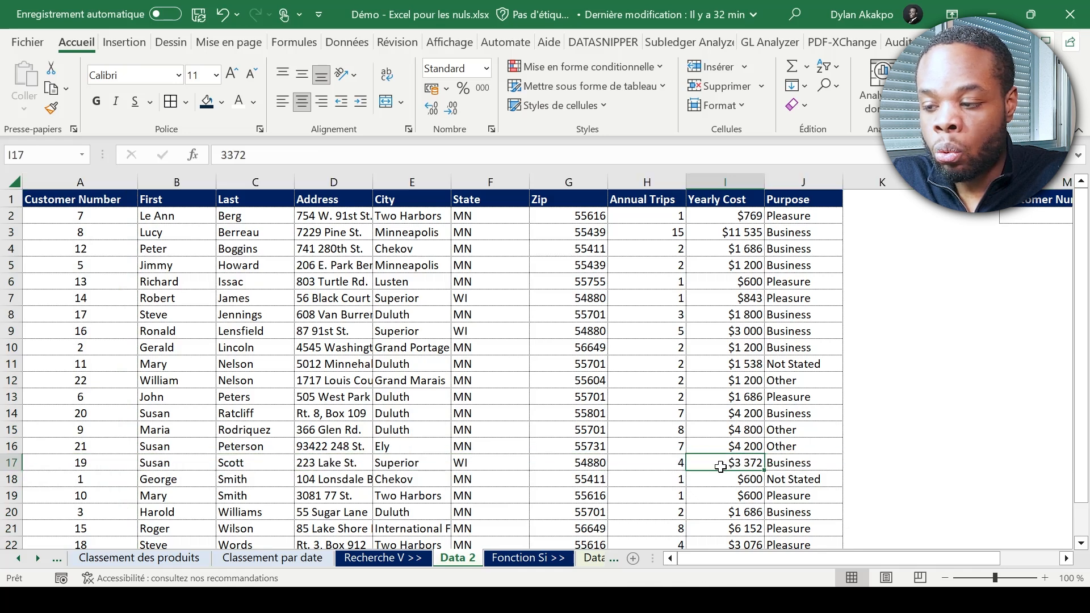
{"action": "left_click", "coordinate": [211, 102]}
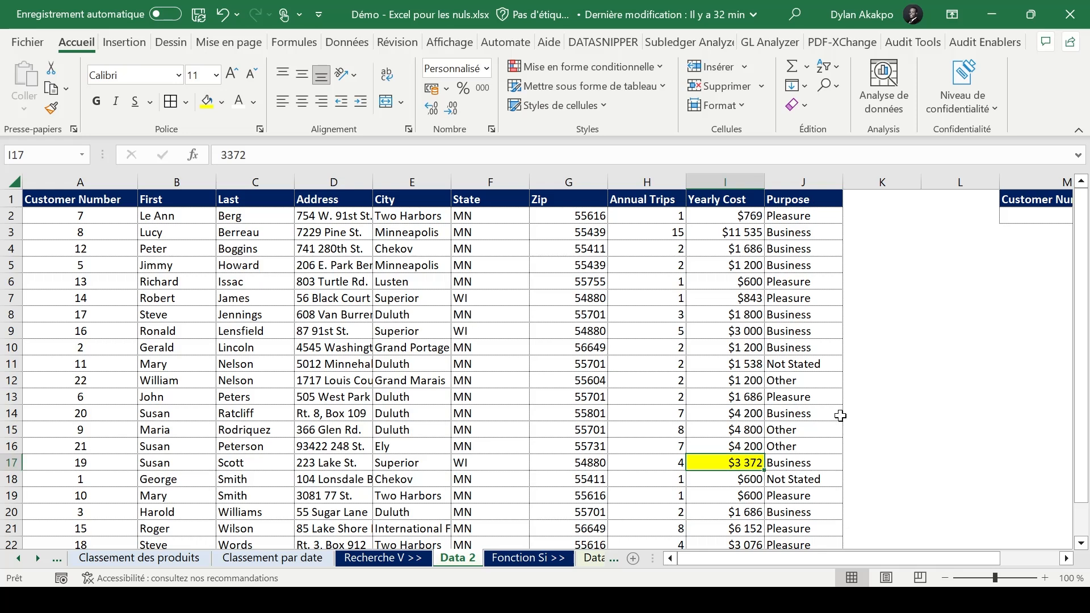
Compare the lookup result in N2 with the Yearly Cost values in rows 17 and 11 of the customer table
{"action": "scroll", "coordinate": [841, 416], "scroll_direction": "right", "scroll_amount": 3}
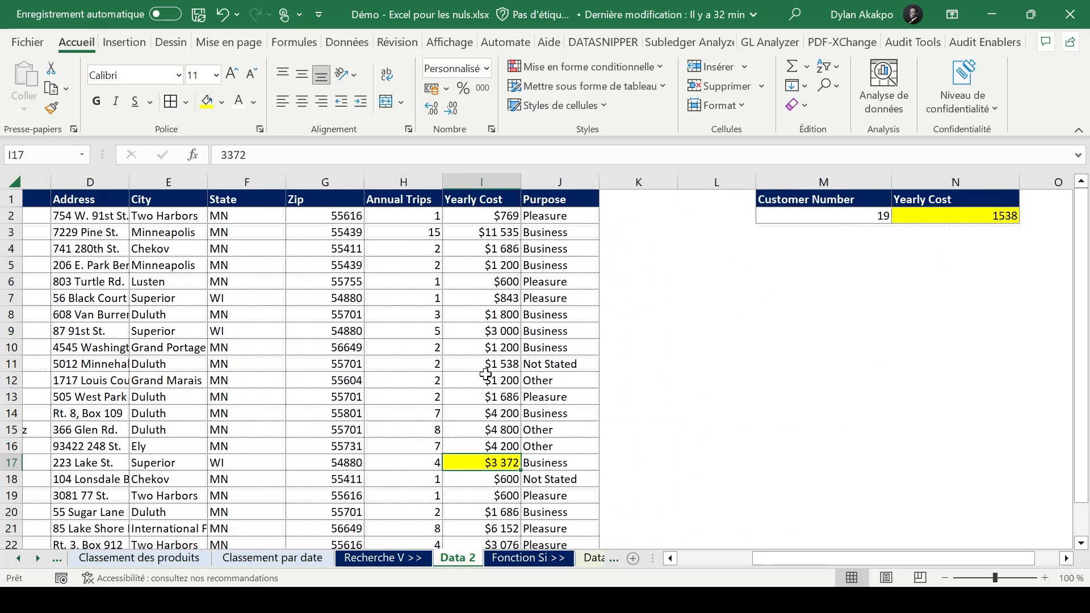
{"action": "scroll", "coordinate": [486, 375], "scroll_direction": "left", "scroll_amount": 3}
{"action": "scroll", "coordinate": [486, 375], "scroll_direction": "down", "scroll_amount": 1}
{"action": "left_click", "coordinate": [726, 325]}
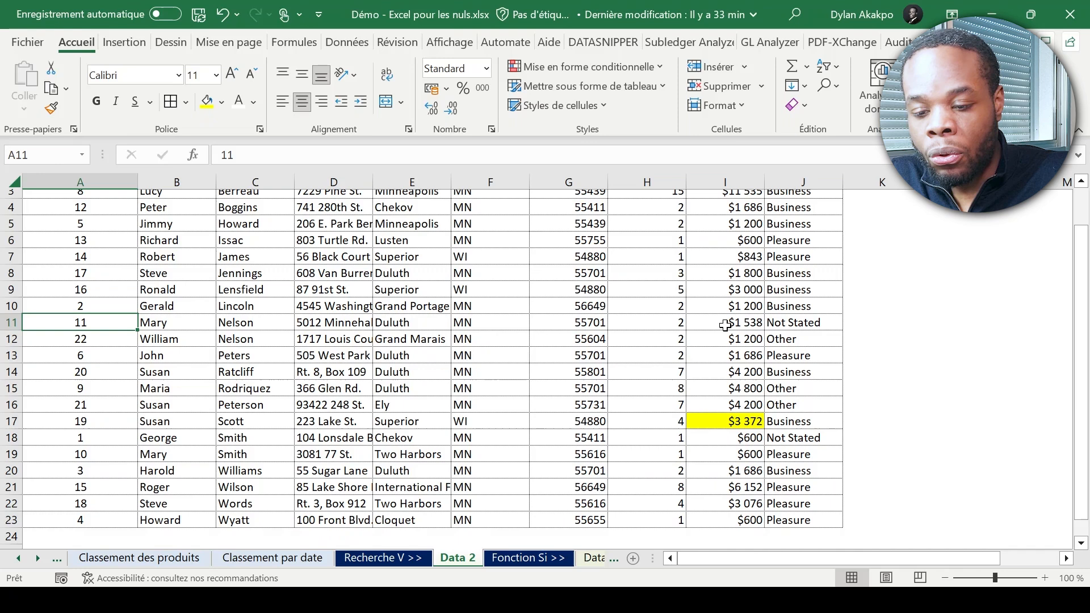
{"action": "scroll", "coordinate": [725, 324], "scroll_direction": "up", "scroll_amount": 1}
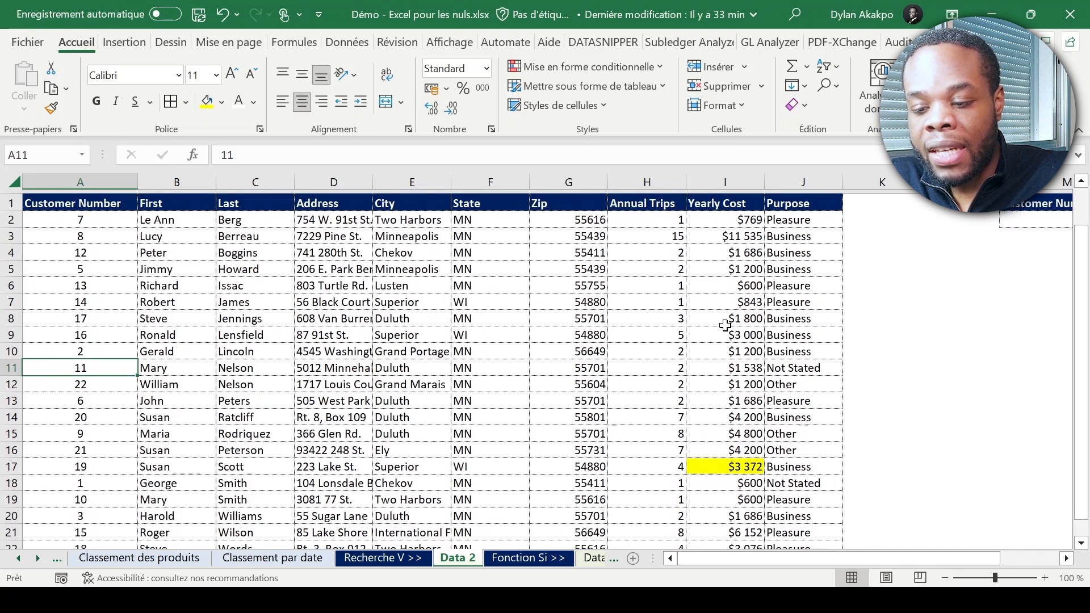
{"action": "scroll", "coordinate": [725, 325], "scroll_direction": "right", "scroll_amount": 3}
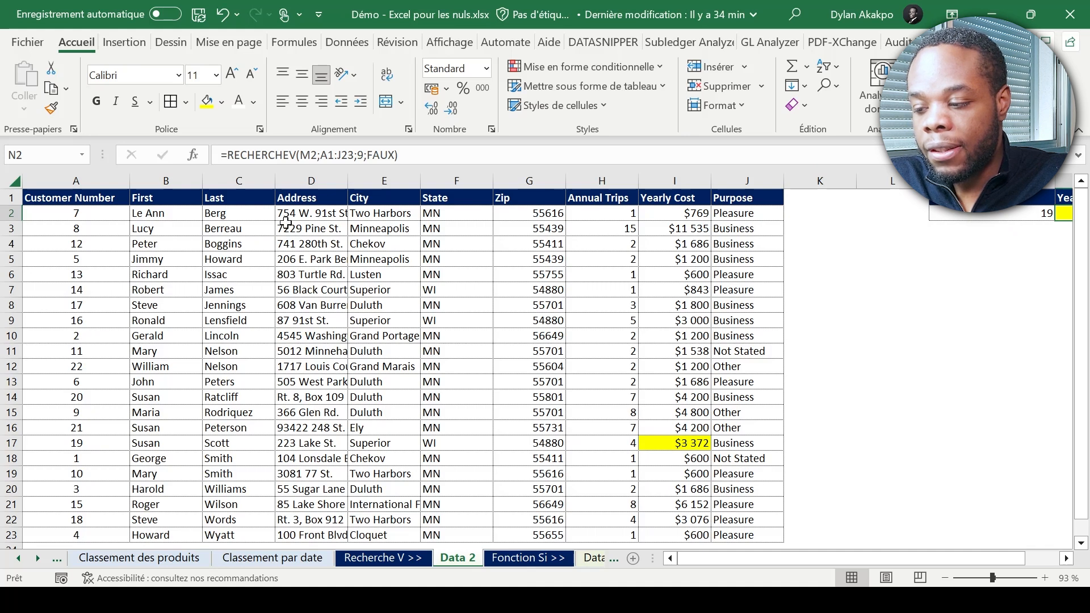
Move the Customer Number column between the First and Last columns and go back to cell A1
{"action": "left_click", "coordinate": [83, 181]}
{"action": "key", "text": "ctrl+x"}
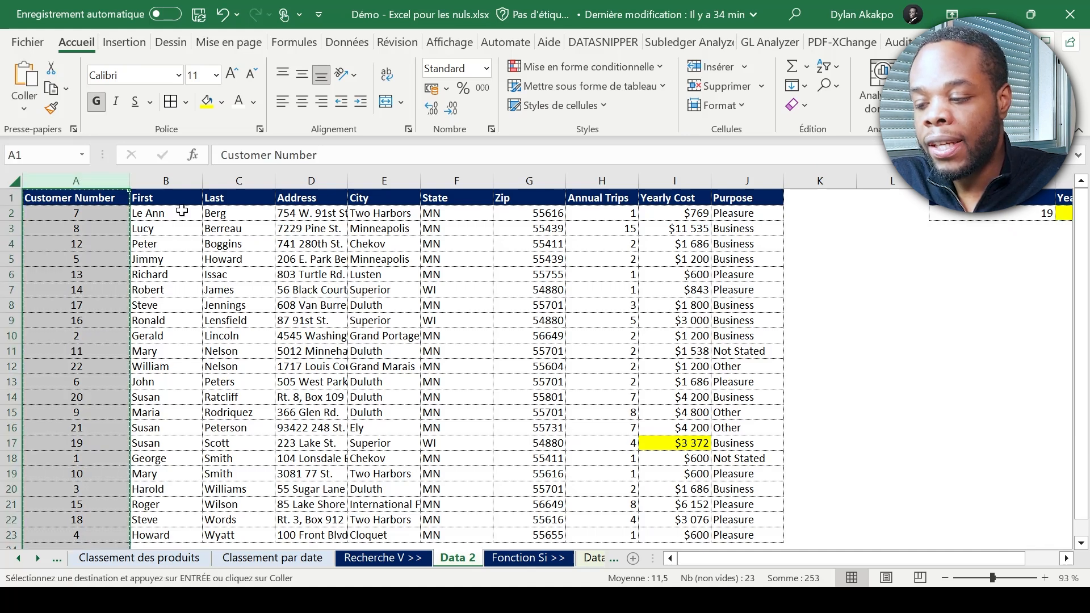
{"action": "key", "text": "Right"}
{"action": "key", "text": "Right"}
{"action": "key", "text": "ctrl+space"}
{"action": "key", "text": "ctrl+plus"}
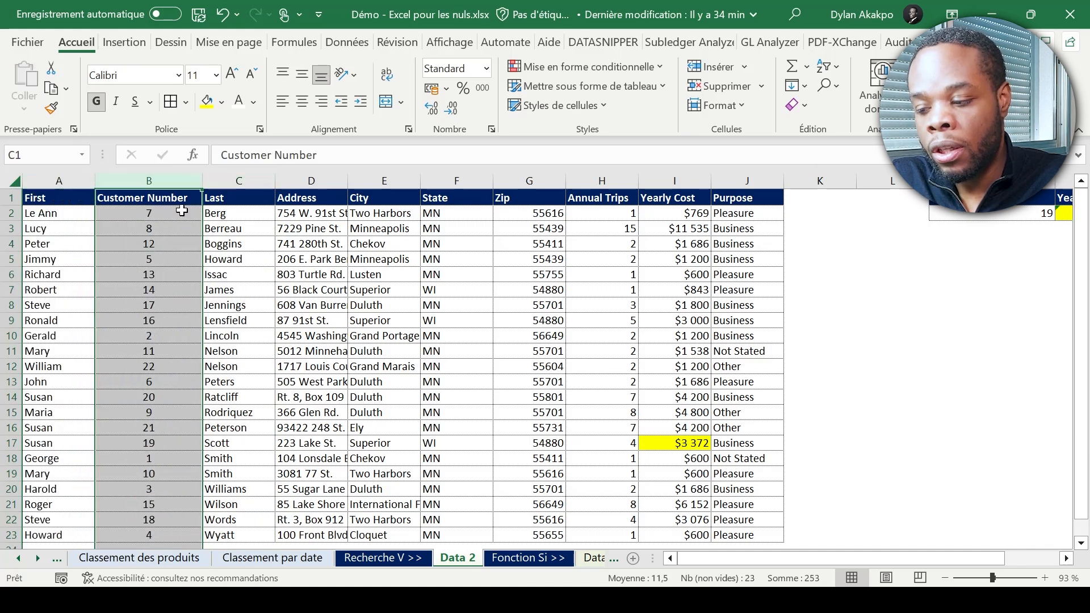
{"action": "key", "text": "ctrl+Home"}
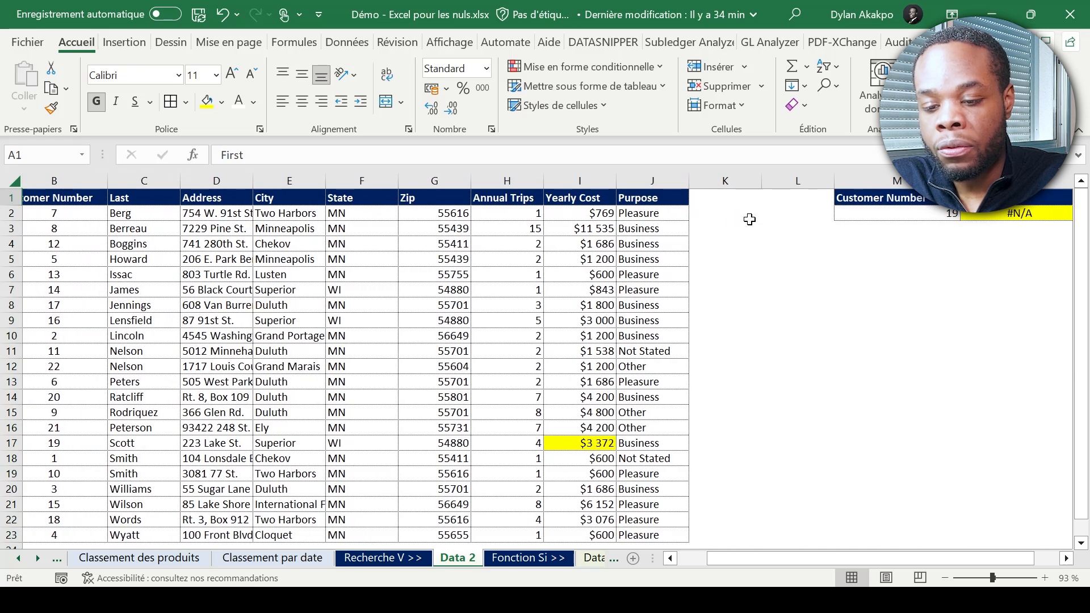
Start a RECHERCHEV formula in N2 with M2 as Valeur_cherchée and A1:J23 as Table_matrice
{"action": "type", "text": "er"}
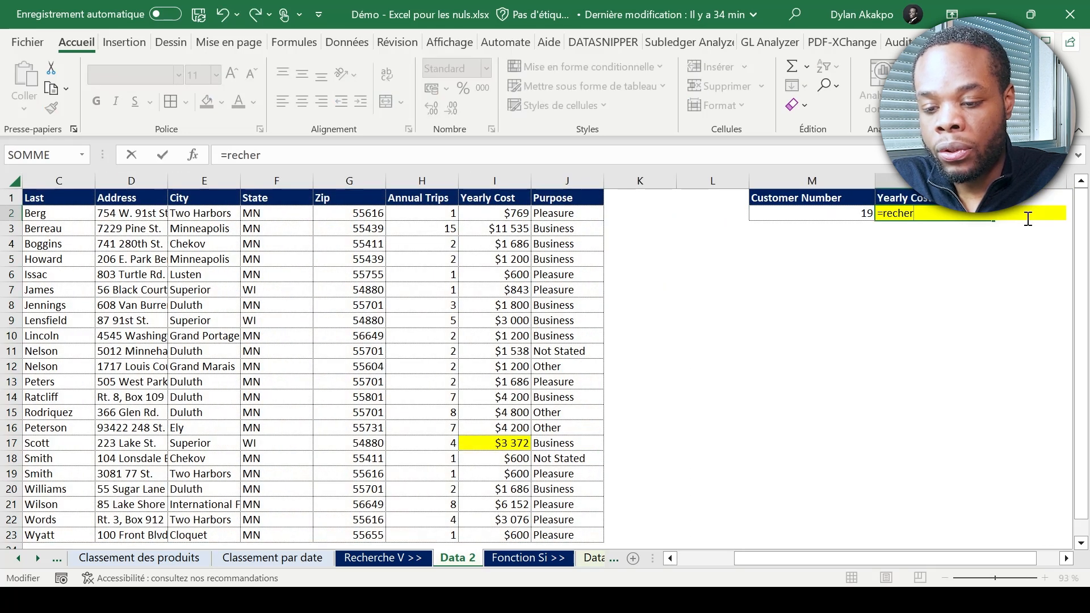
{"action": "key", "text": "Tab"}
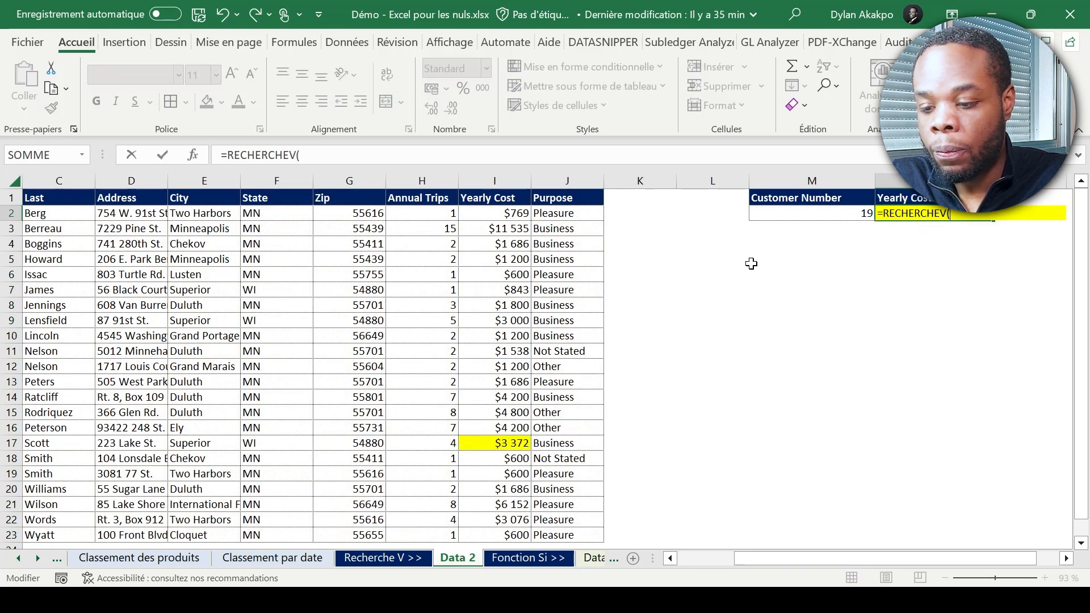
{"action": "key", "text": "ctrl+a"}
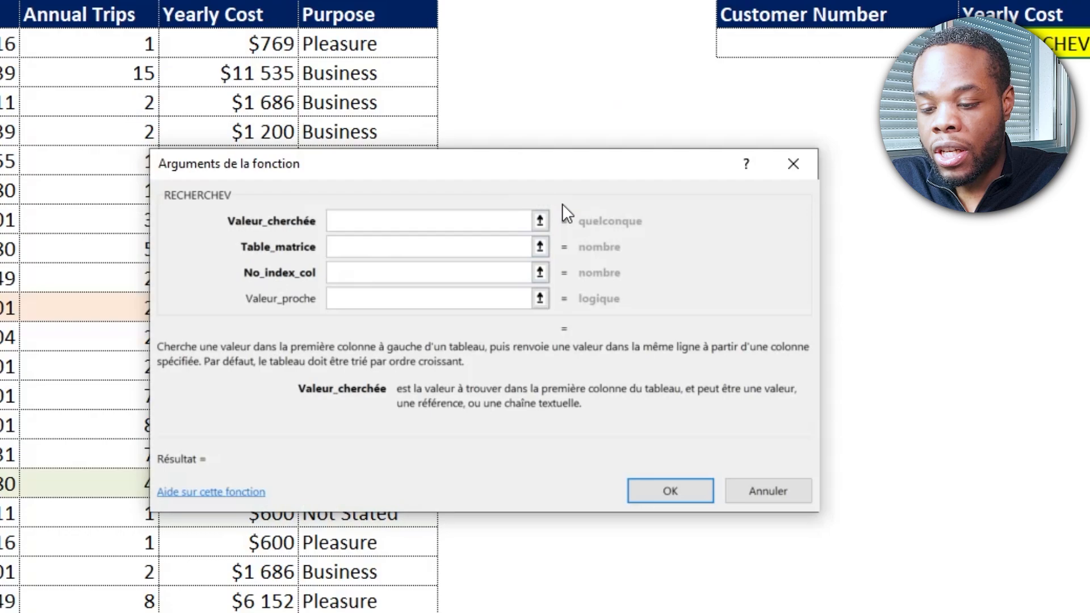
{"action": "left_click", "coordinate": [868, 46]}
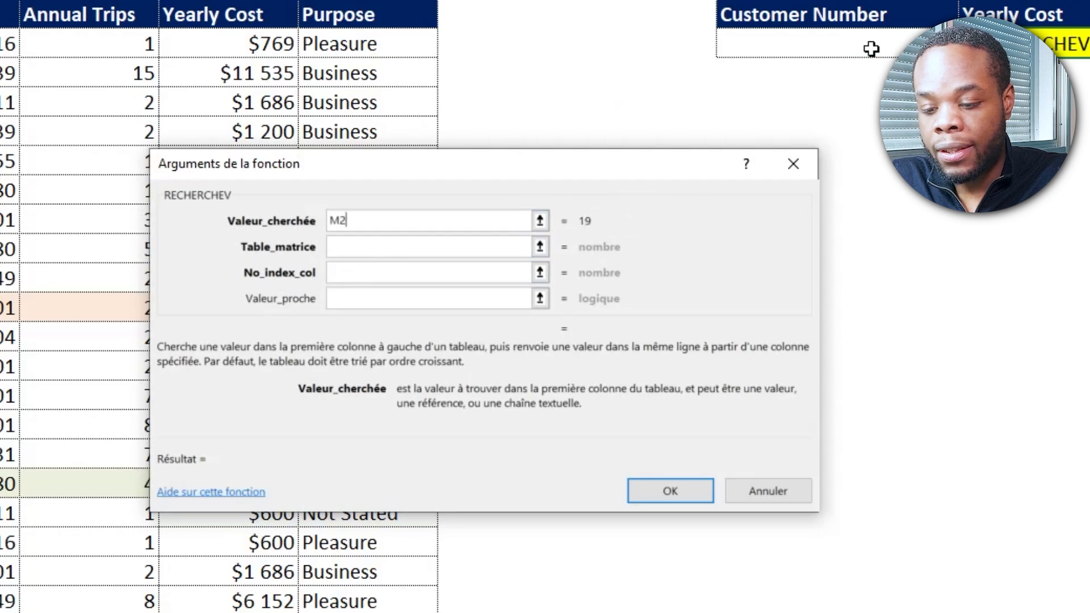
{"action": "left_click", "coordinate": [80, 139]}
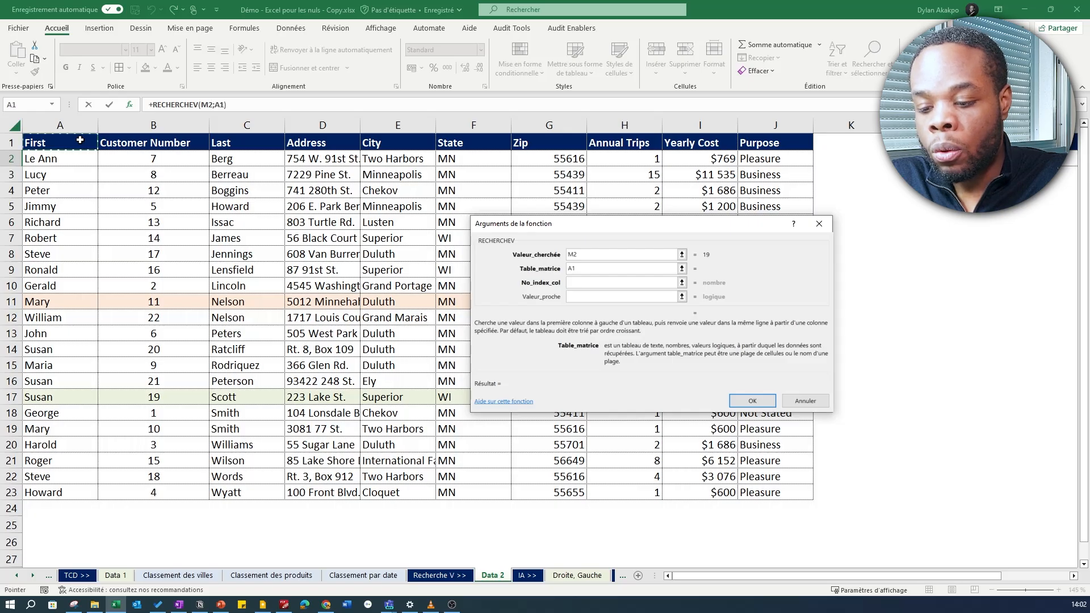
{"action": "key", "text": "ctrl+shift+Right"}
{"action": "key", "text": "ctrl+shift+Down"}
Set No_index_col to 9 and Valeur_proche to FAUX, and complete the RECHERCHEV formula
{"action": "left_click", "coordinate": [664, 282]}
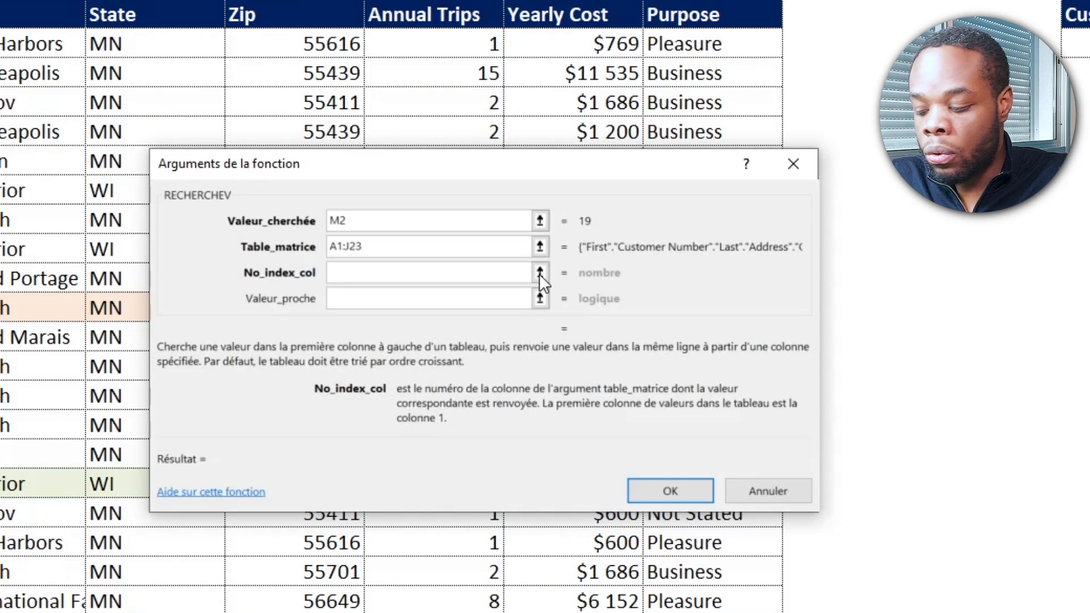
{"action": "type", "text": "9"}
{"action": "left_click", "coordinate": [494, 306]}
{"action": "type", "text": "FAU"}
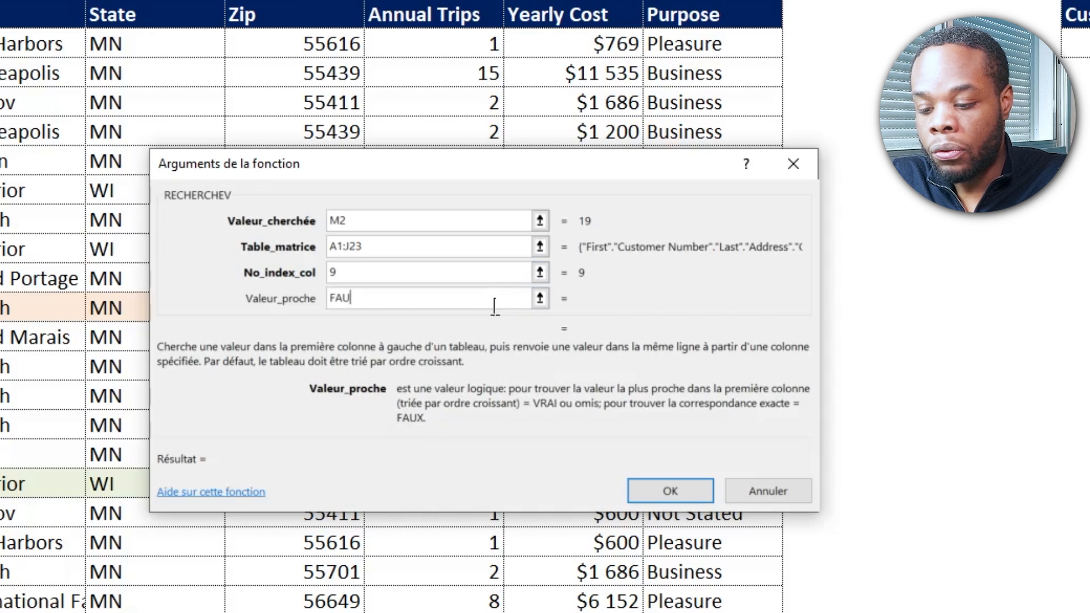
{"action": "type", "text": "X"}
{"action": "key", "text": "Return"}
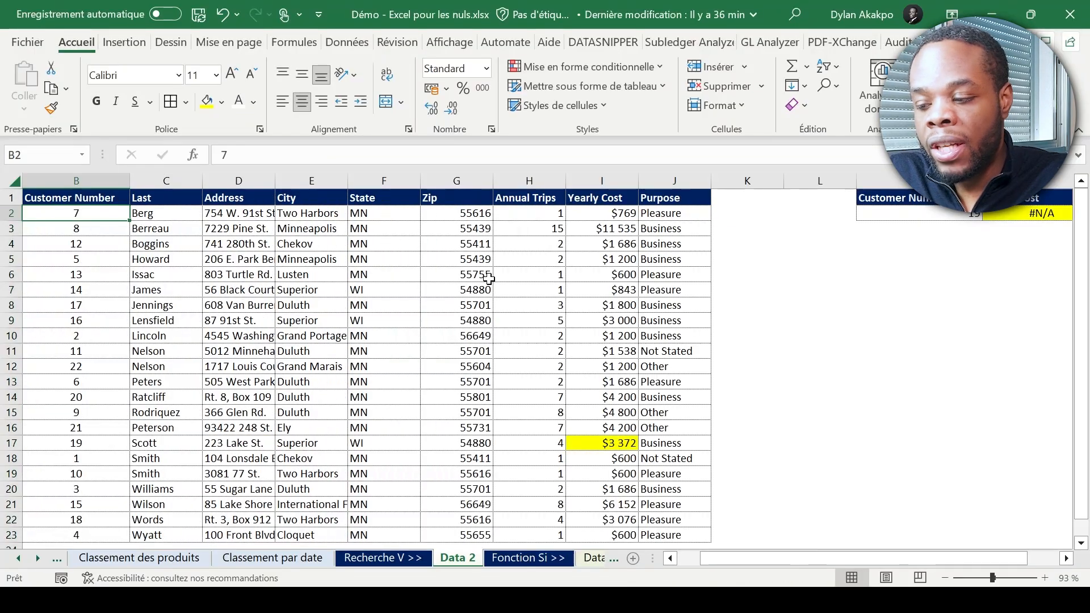
Replace the formula in N2 with a RECHERCHEX function whose Valeur_cherchée is M2
{"action": "key", "text": "ctrl+Home"}
{"action": "key", "text": "ctrl+Right"}
{"action": "key", "text": "ctrl+Right"}
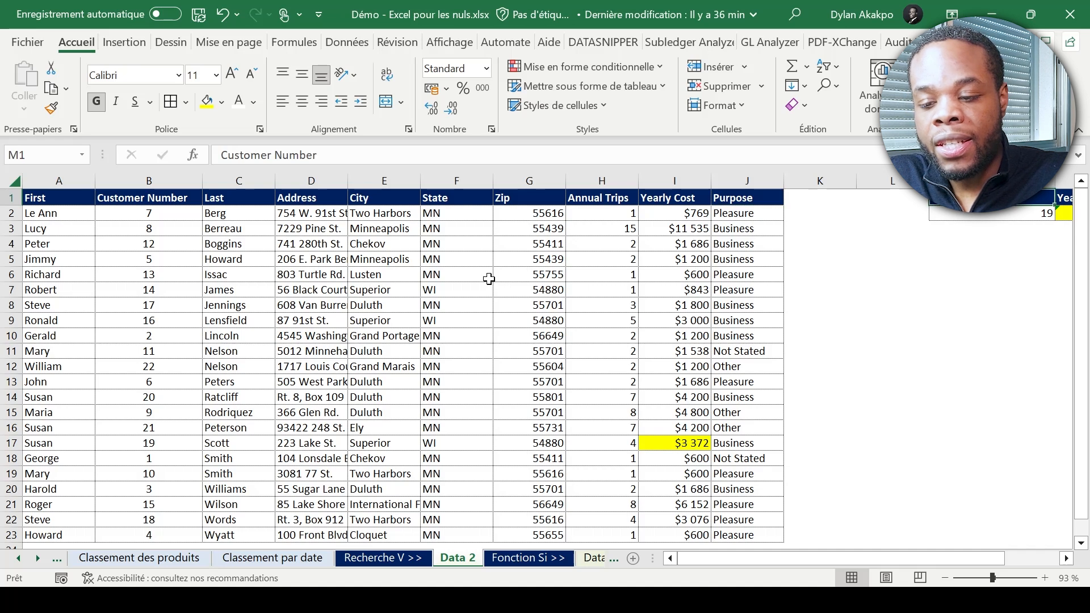
{"action": "key", "text": "Right"}
{"action": "key", "text": "Down"}
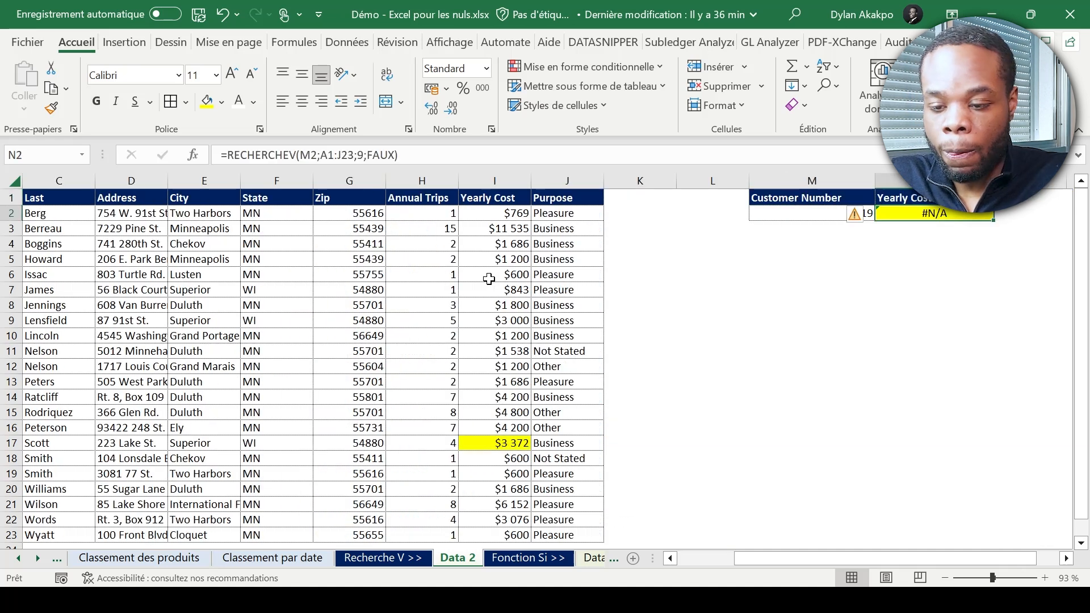
{"action": "type", "text": "=recherchex"}
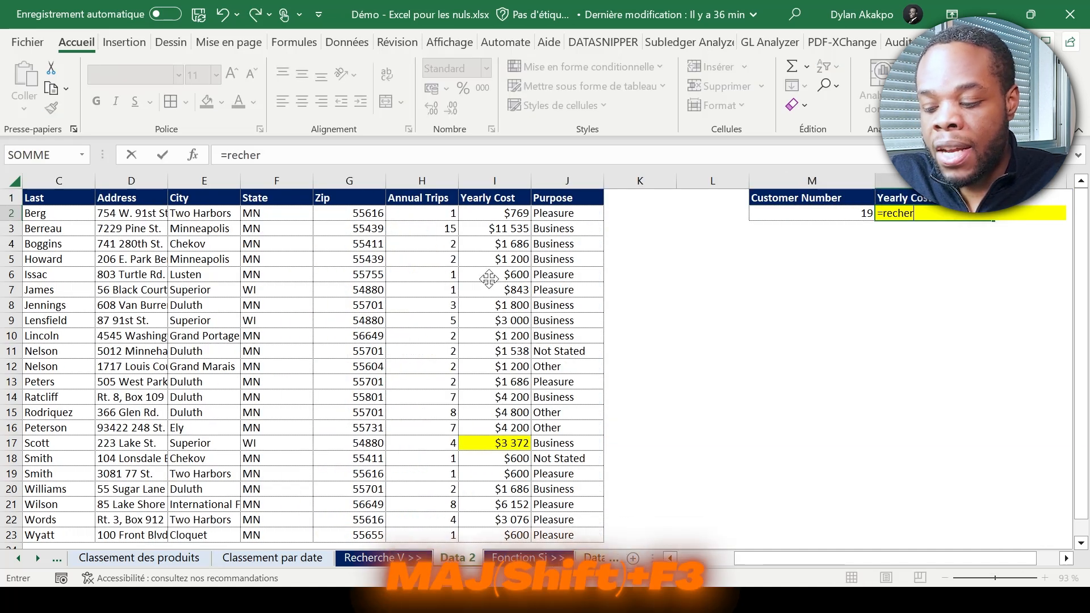
{"action": "key", "text": "Tab"}
{"action": "key", "text": "shift+F3"}
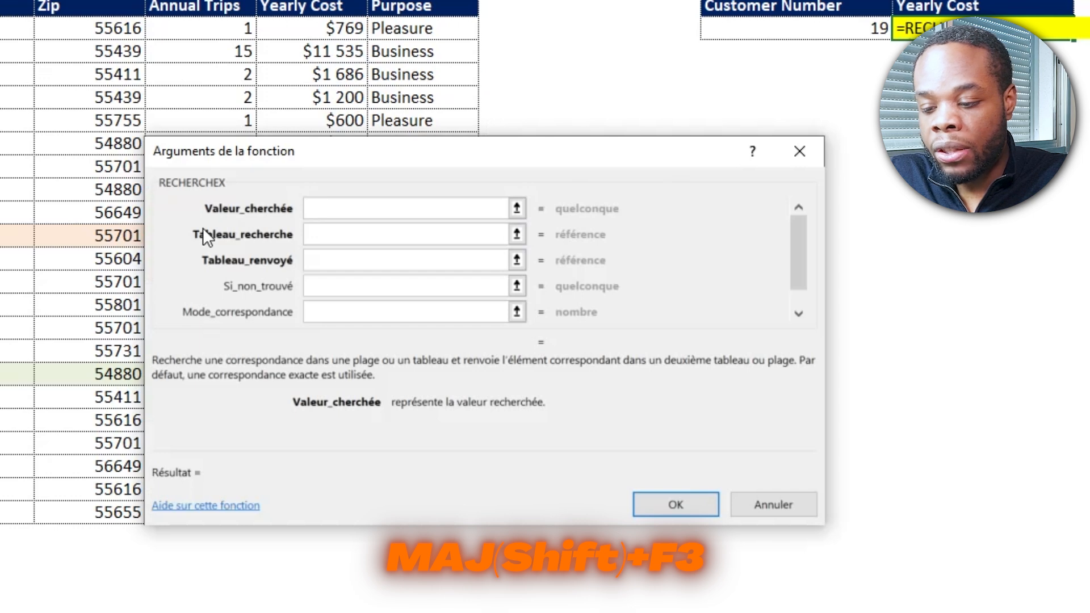
{"action": "left_click", "coordinate": [517, 209]}
{"action": "left_click", "coordinate": [803, 30]}
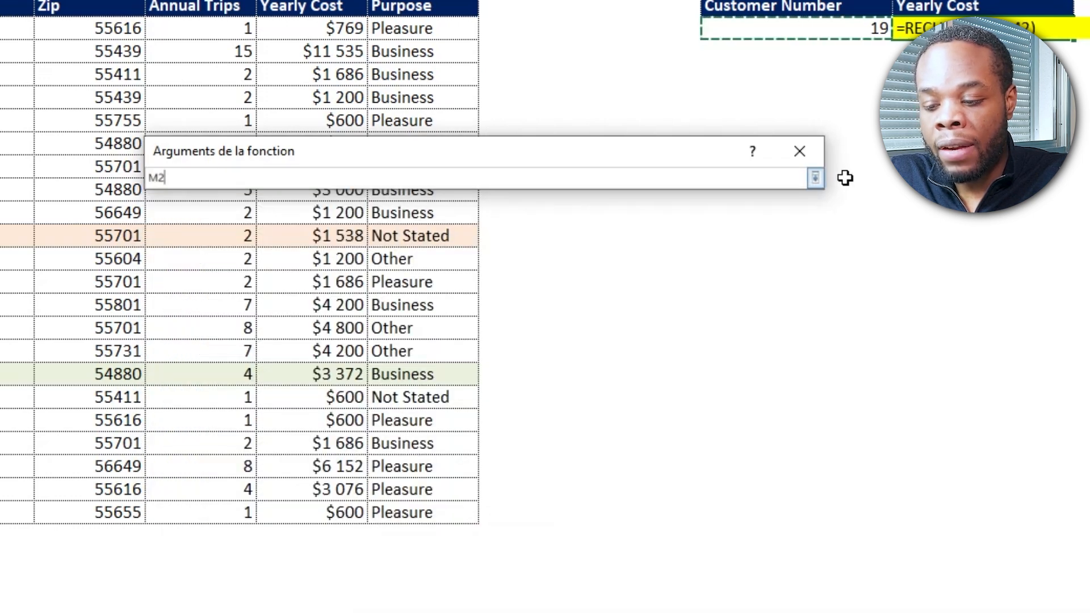
{"action": "left_click", "coordinate": [815, 183]}
Set Tableau_recherche to B1:B23 and Tableau_renvoyé to the Yearly Cost column, from its header down to row 23
{"action": "left_click", "coordinate": [466, 235]}
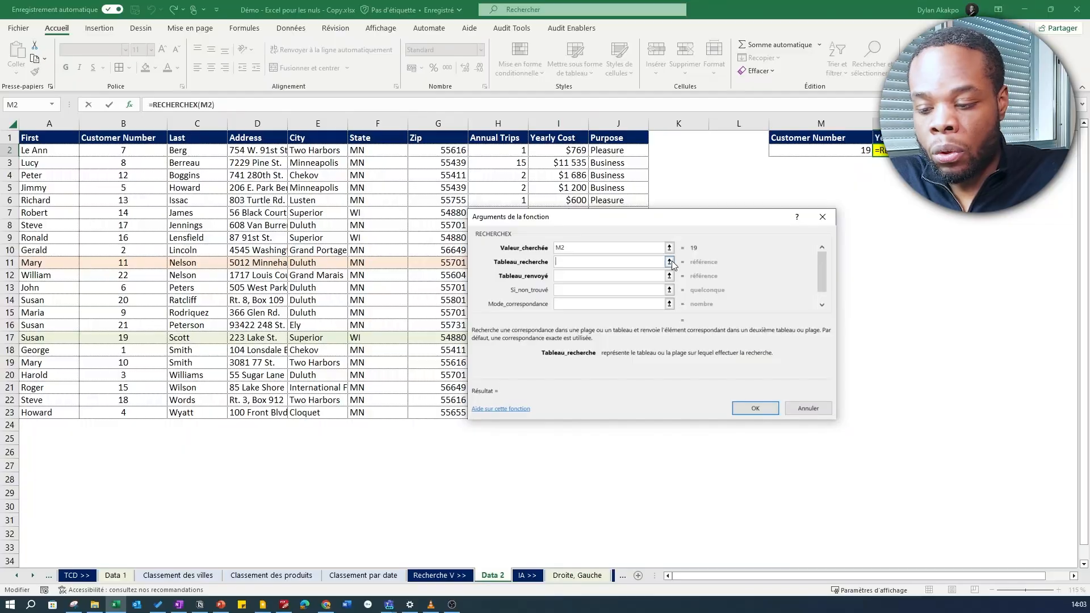
{"action": "left_click", "coordinate": [185, 230]}
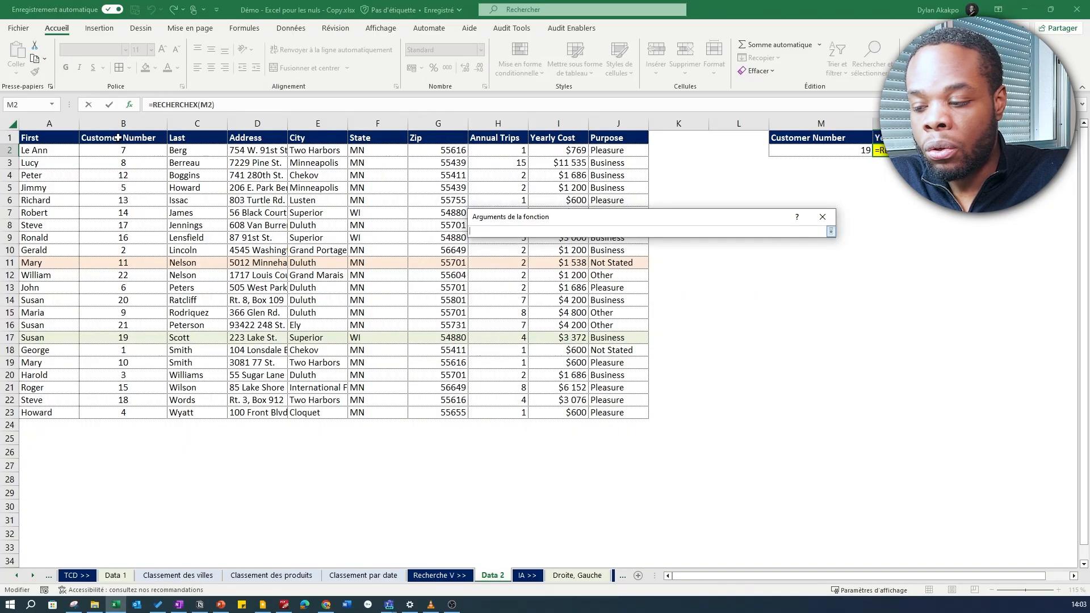
{"action": "left_click_drag", "start_coordinate": [117, 138], "coordinate": [120, 407]}
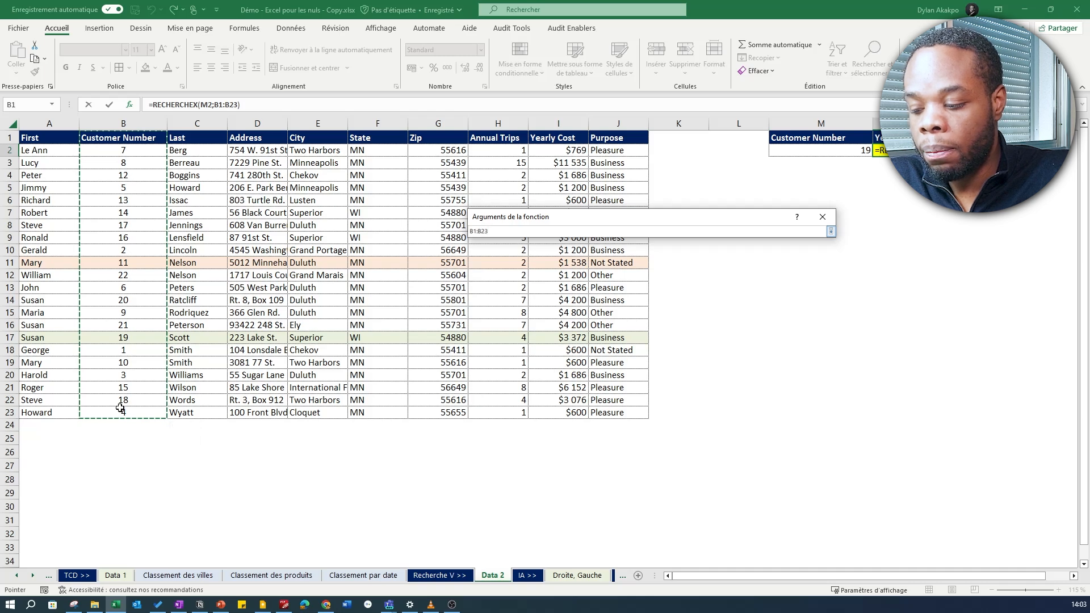
{"action": "left_click", "coordinate": [830, 231]}
{"action": "left_click", "coordinate": [666, 276]}
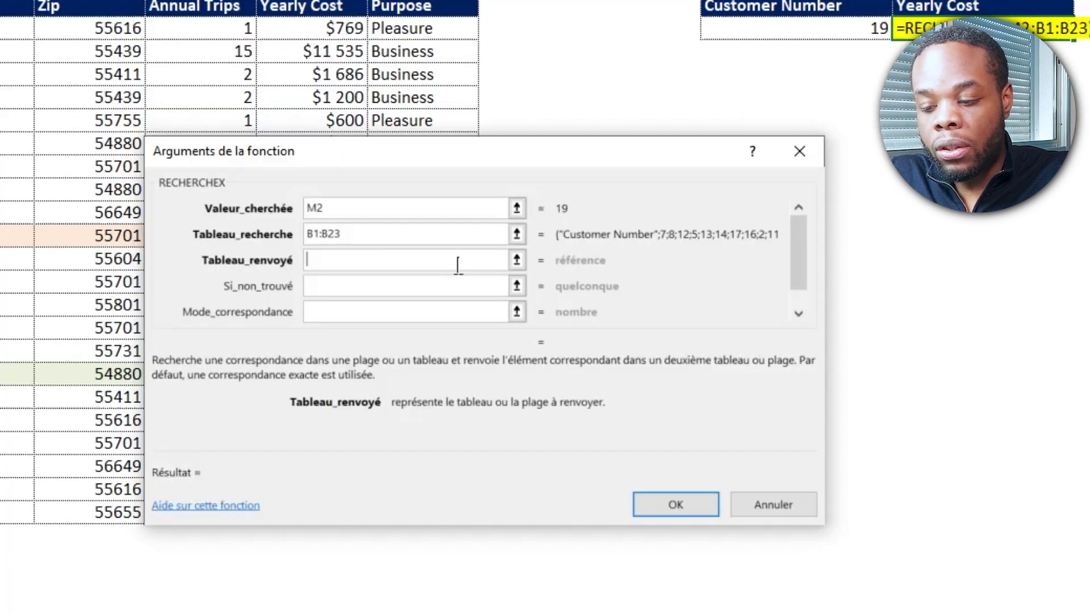
{"action": "left_click", "coordinate": [669, 275]}
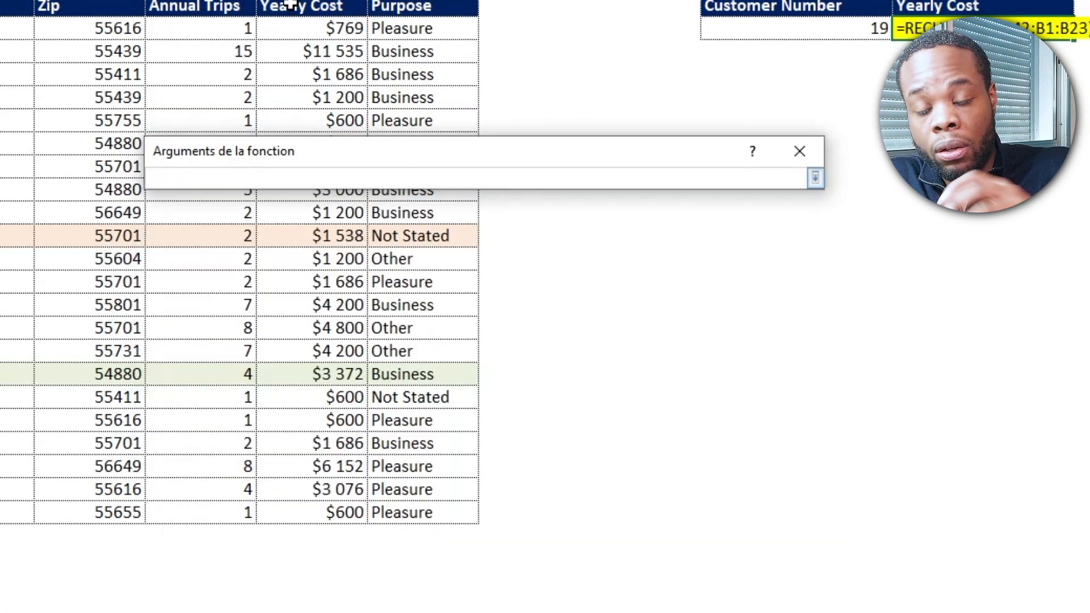
{"action": "left_click_drag", "start_coordinate": [290, 6], "coordinate": [340, 513]}
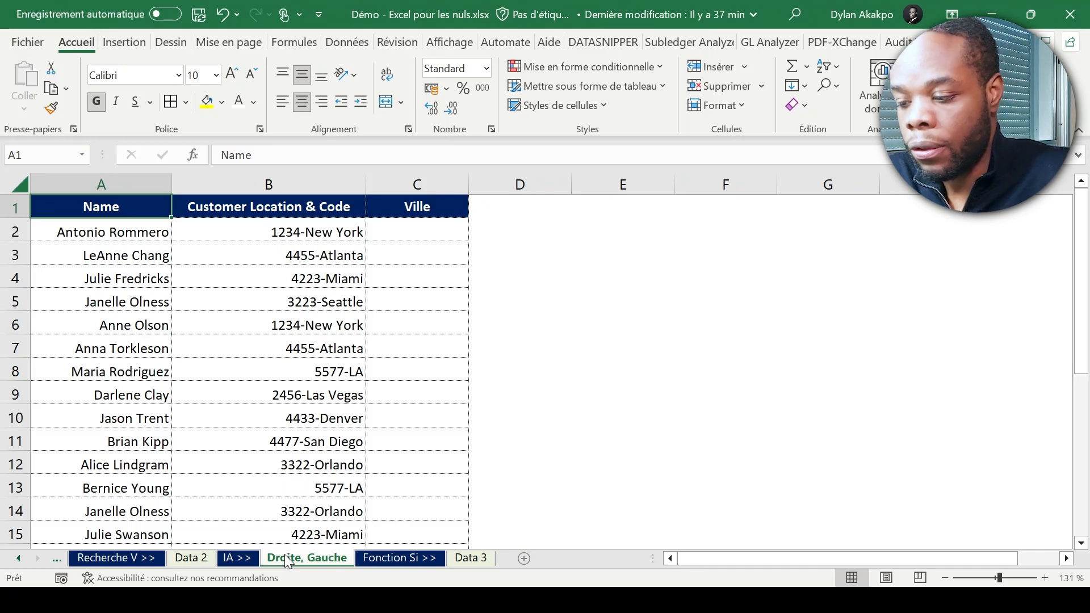
Examine how codes and cities are combined in the Customer Location & Code column of the Droite, Gauche sheet
{"action": "key", "text": "Right"}
{"action": "key", "text": "Right"}
{"action": "key", "text": "Left"}
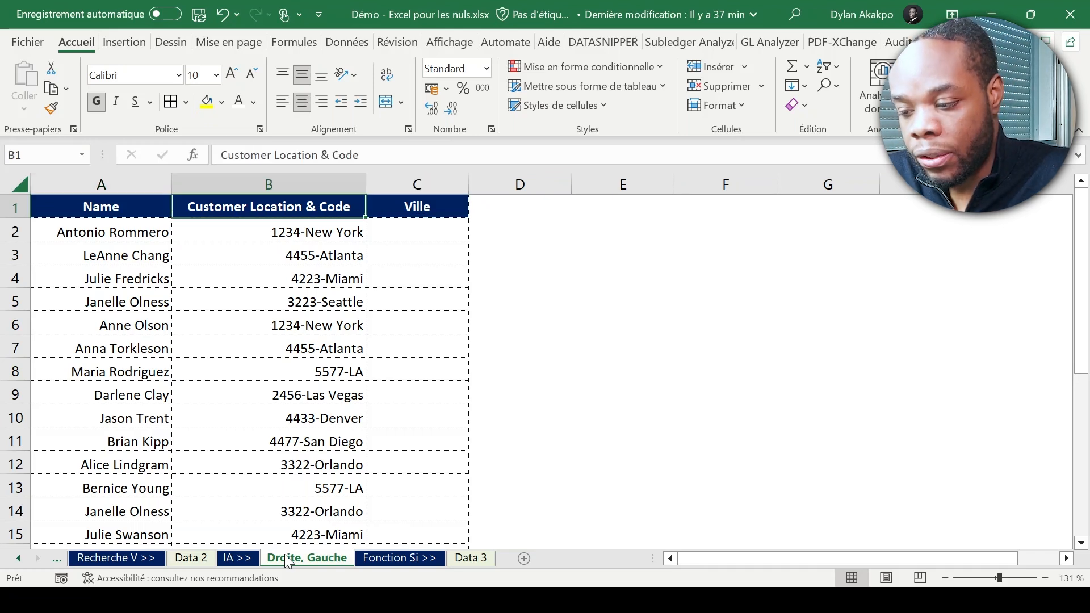
{"action": "key", "text": "Down"}
{"action": "key", "text": "Page_Down"}
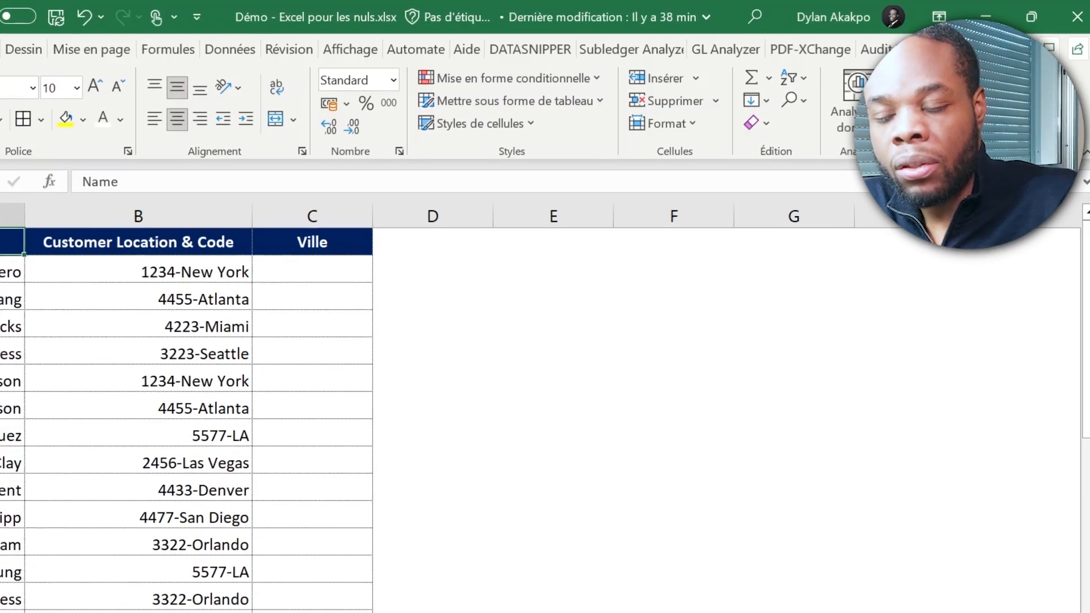
{"action": "key", "text": "Right"}
{"action": "key", "text": "Down"}
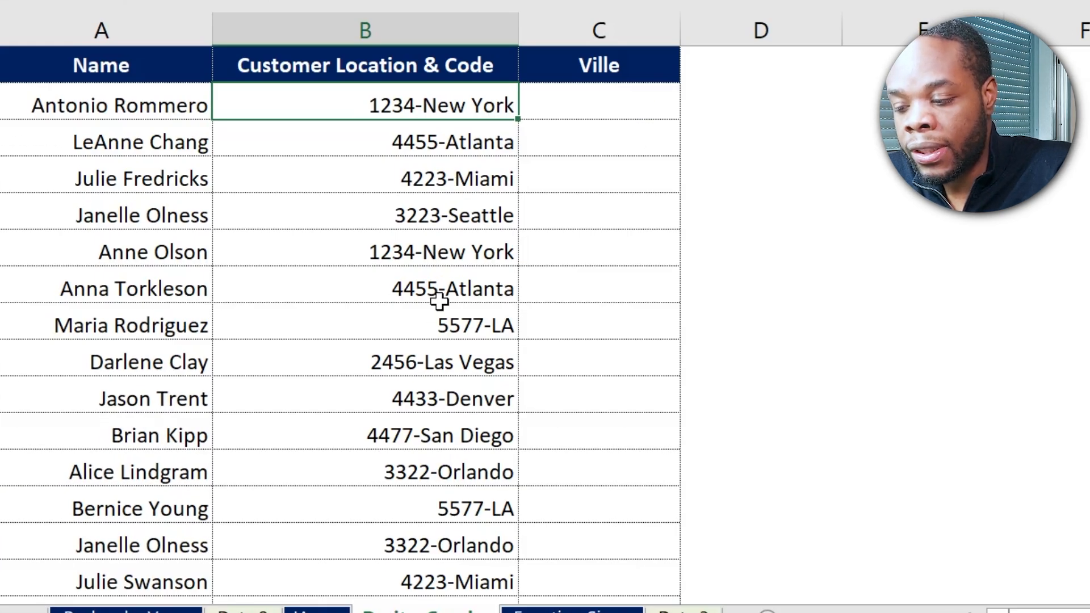
{"action": "scroll", "coordinate": [436, 295], "scroll_direction": "down", "scroll_amount": 4}
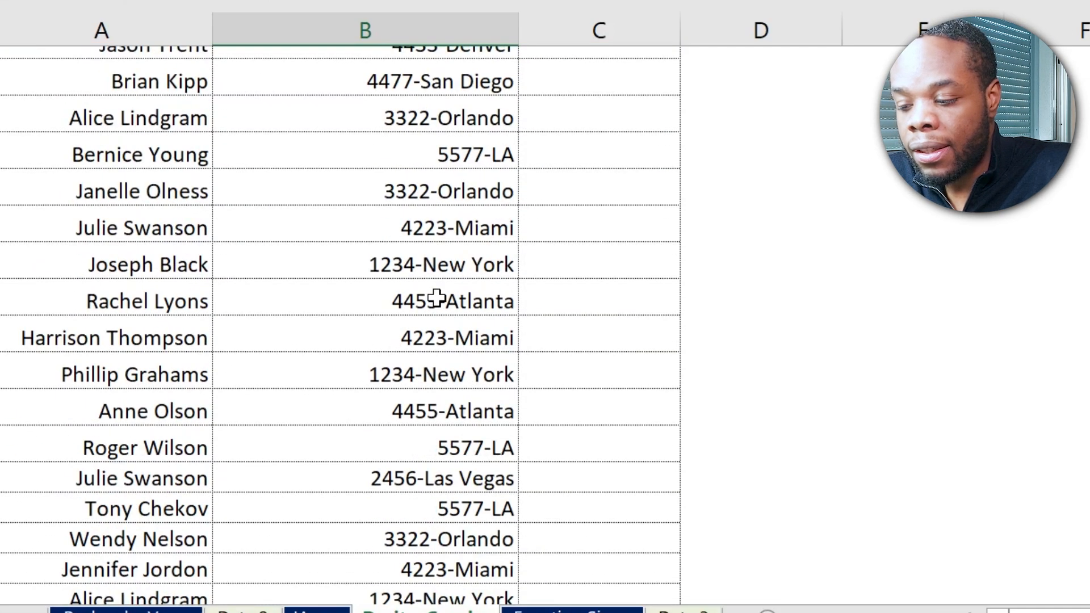
{"action": "scroll", "coordinate": [436, 295], "scroll_direction": "up", "scroll_amount": 4}
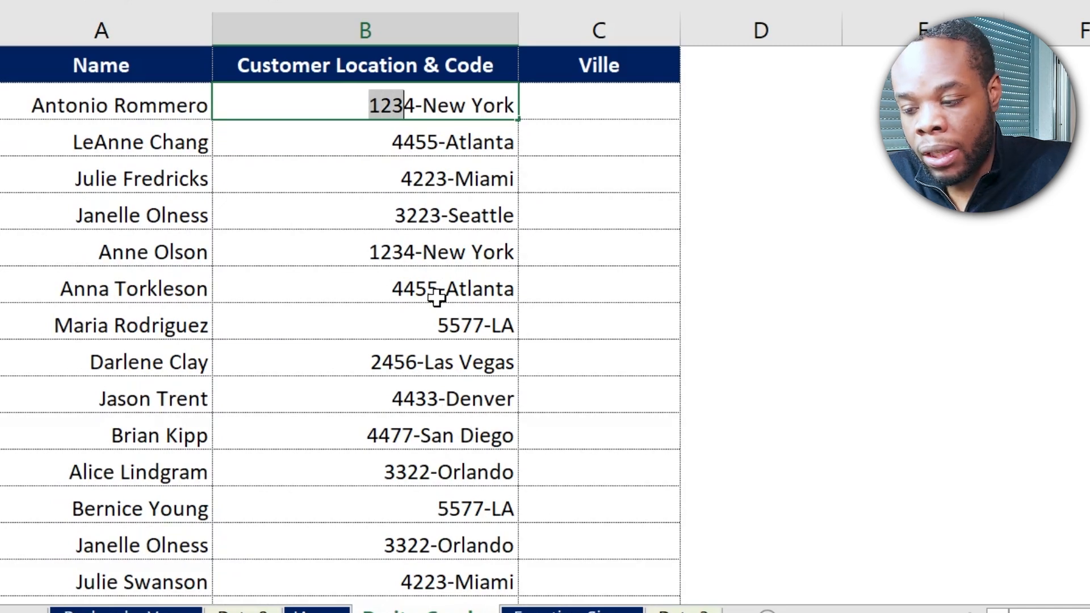
Extract the leading four-digit code of B2 into cell C2 with the GAUCHE function
{"action": "key", "text": "Tab"}
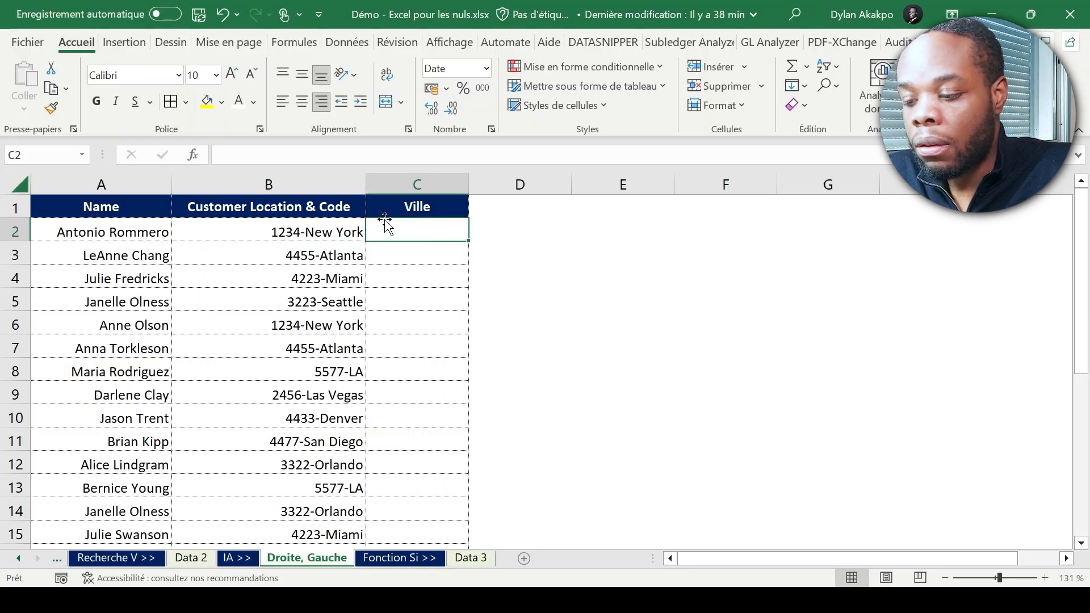
{"action": "type", "text": "="}
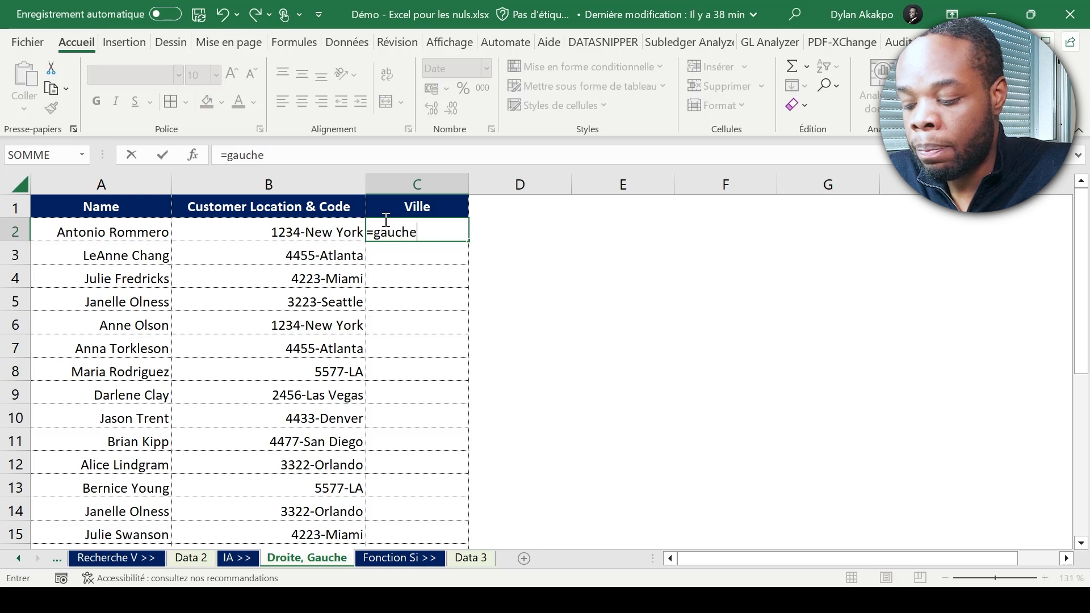
{"action": "type", "text": "gauche"}
{"action": "key", "text": "Tab"}
{"action": "type", "text": ")"}
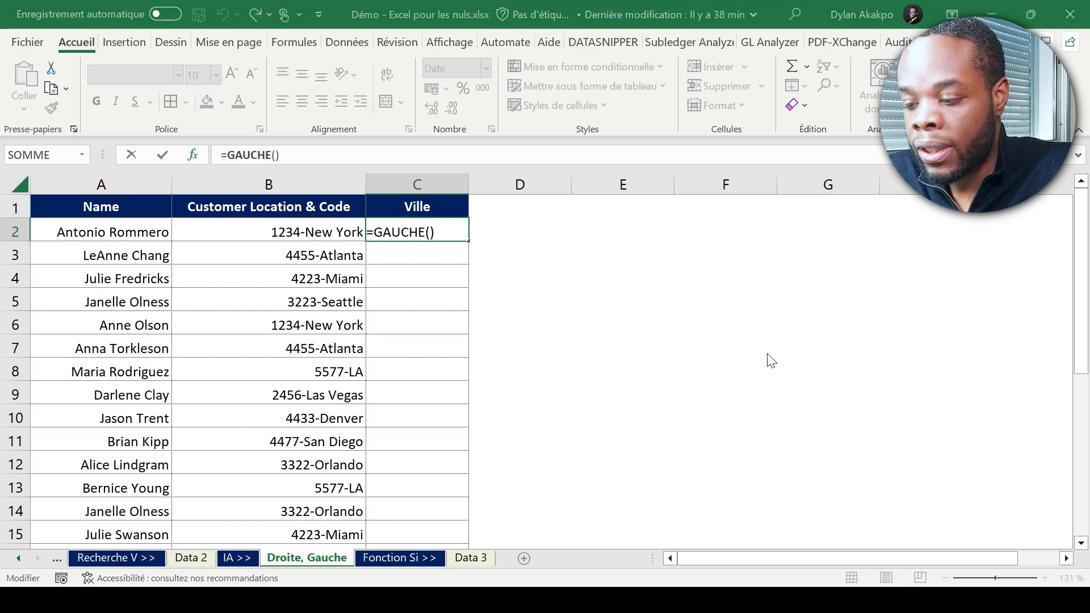
{"action": "left_click", "coordinate": [253, 229]}
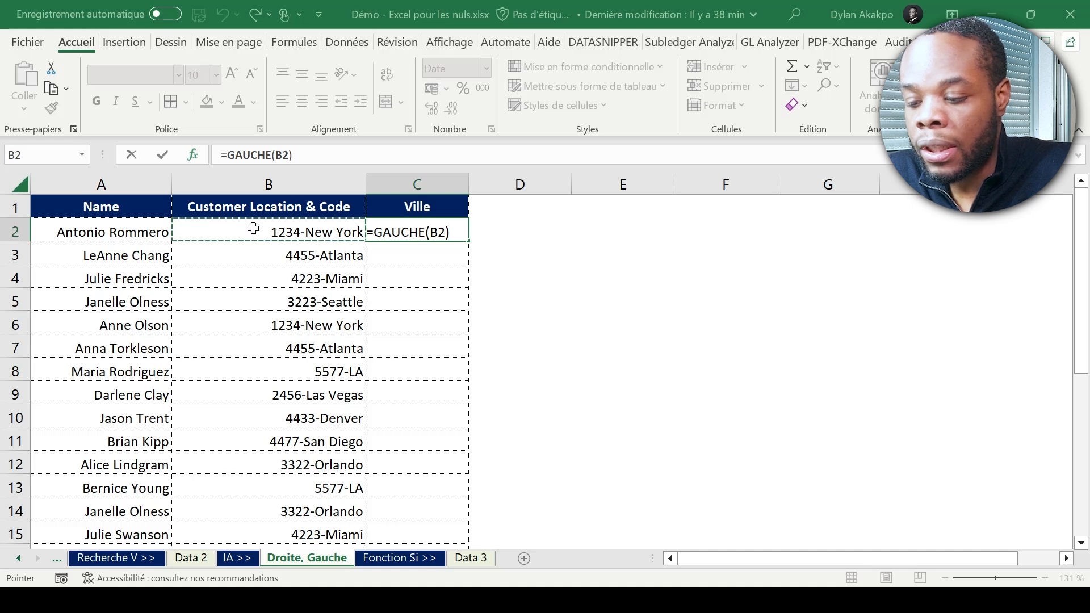
{"action": "key", "text": "F2"}
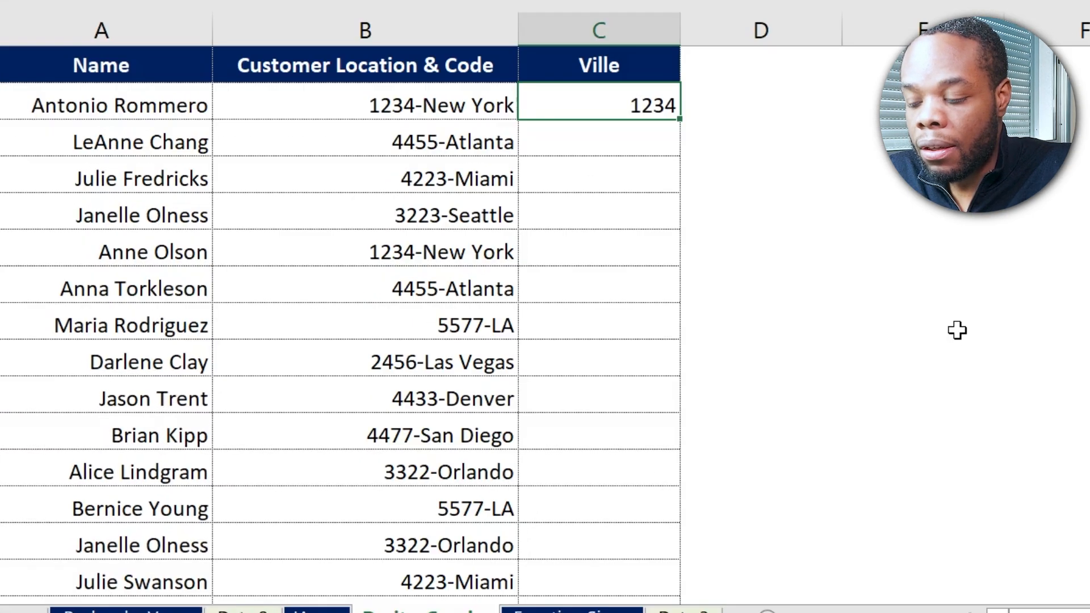
Copy the GAUCHE formula from C2 and select column C from C3 down to the end of the sheet
{"action": "key", "text": "ctrl+c"}
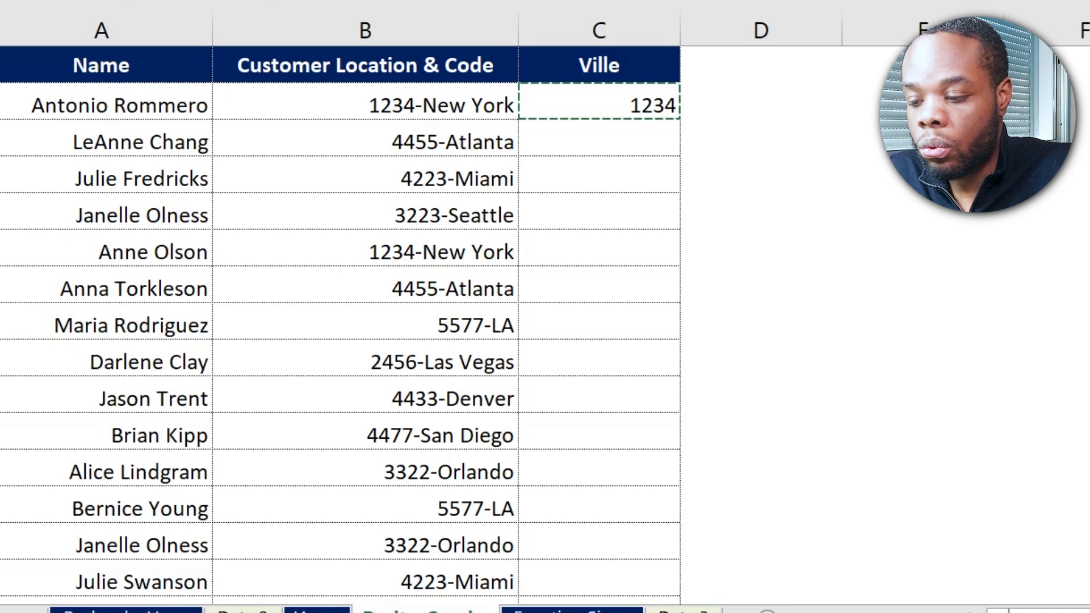
{"action": "key", "text": "Down"}
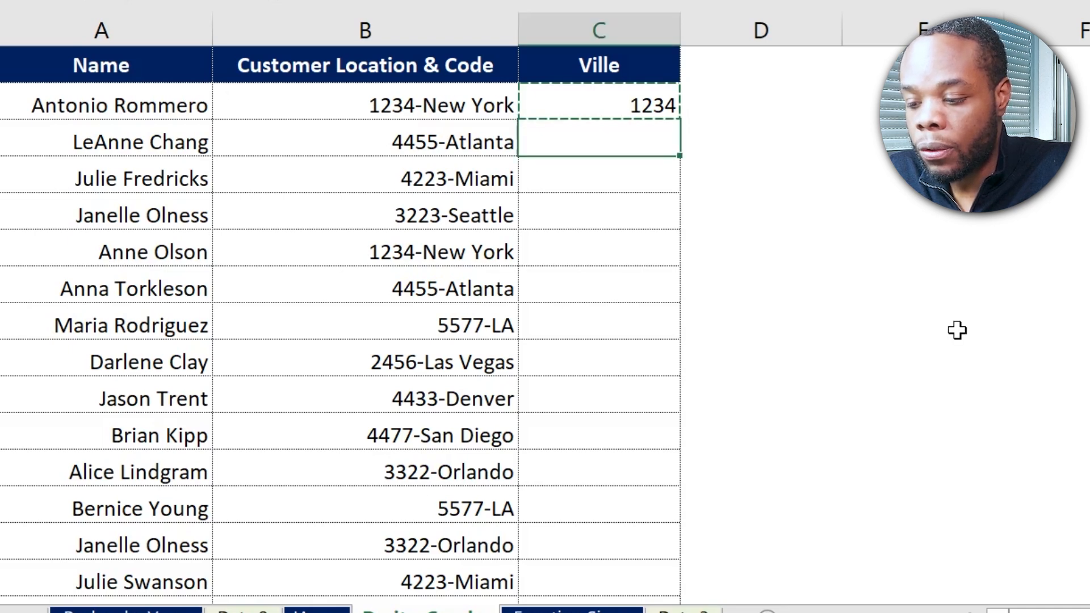
{"action": "key", "text": "ctrl+shift+Down"}
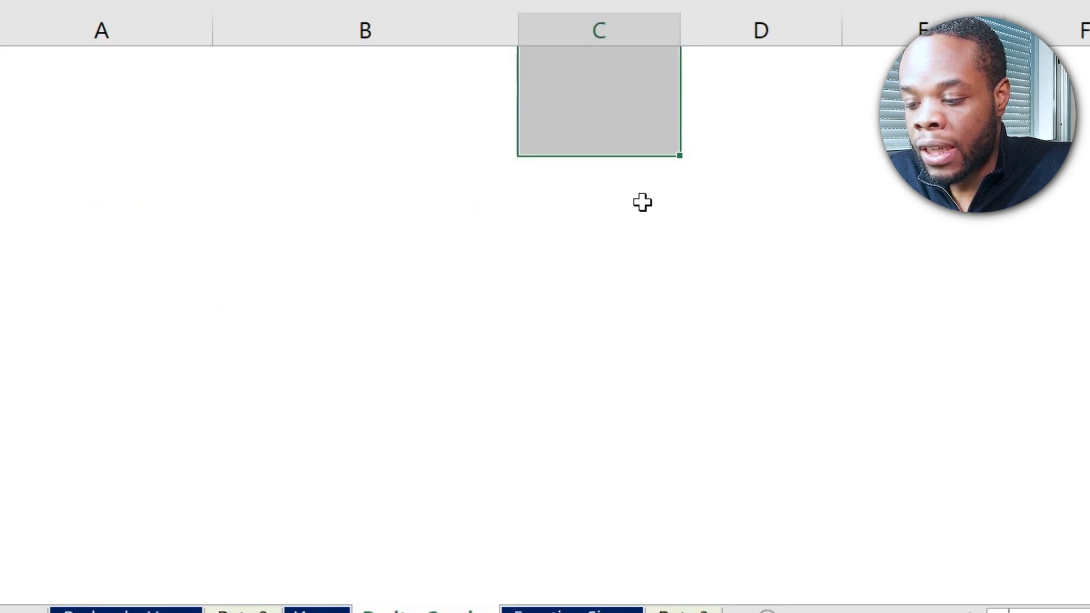
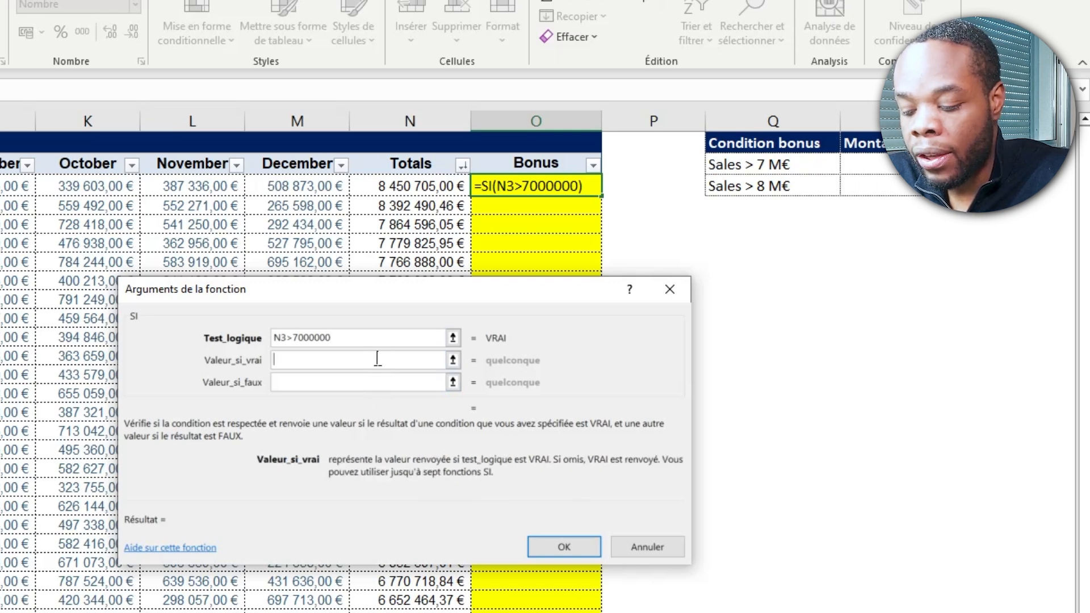
Complete the SI function in O3 so it returns N3*R2 when the test is true and 0 otherwise
{"action": "left_click", "coordinate": [407, 186]}
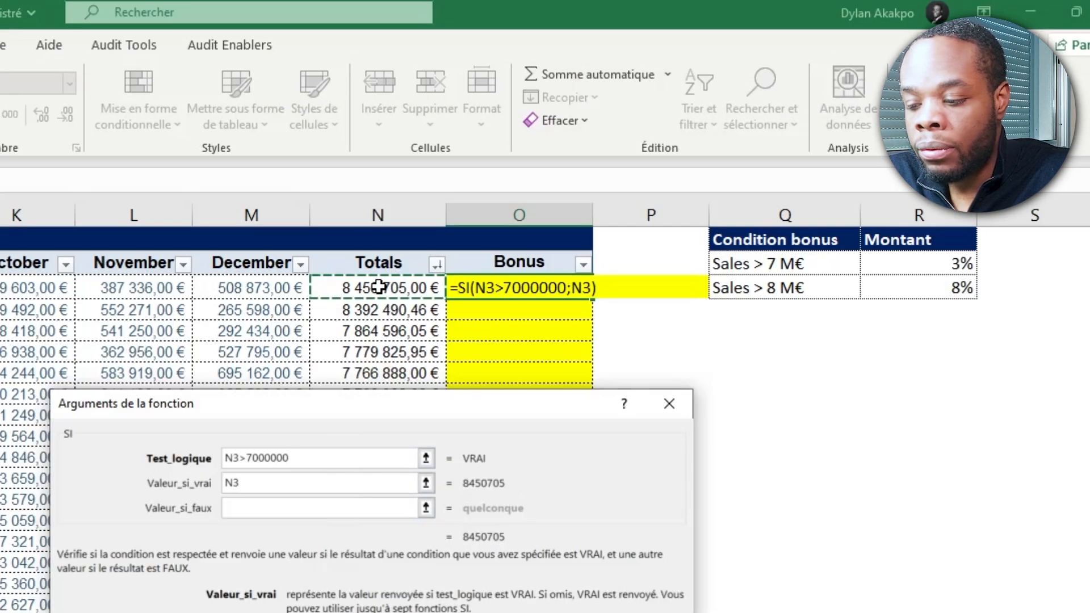
{"action": "type", "text": "*"}
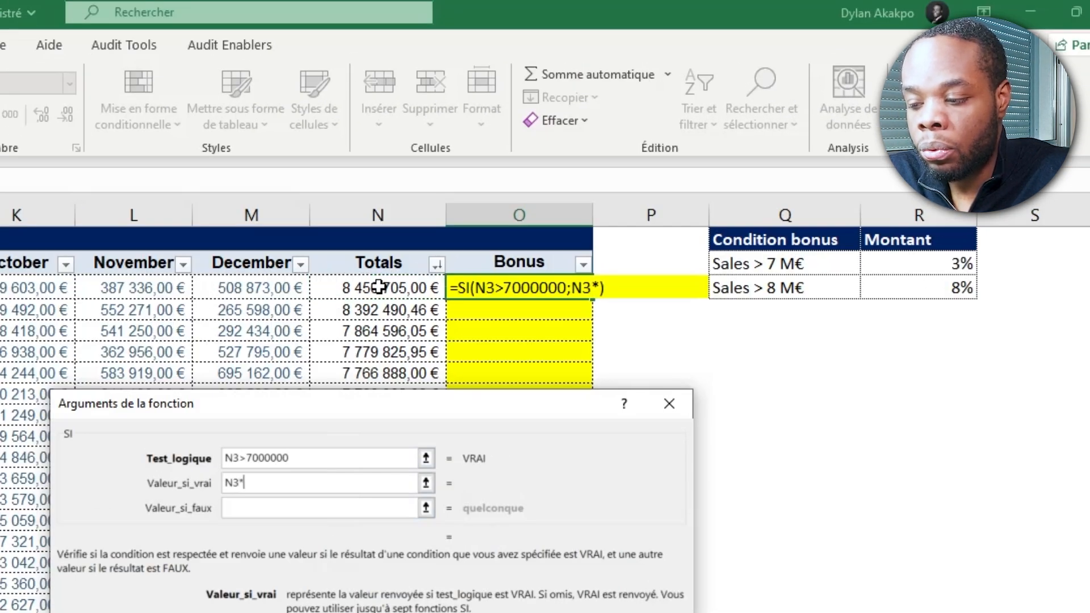
{"action": "left_click", "coordinate": [936, 263]}
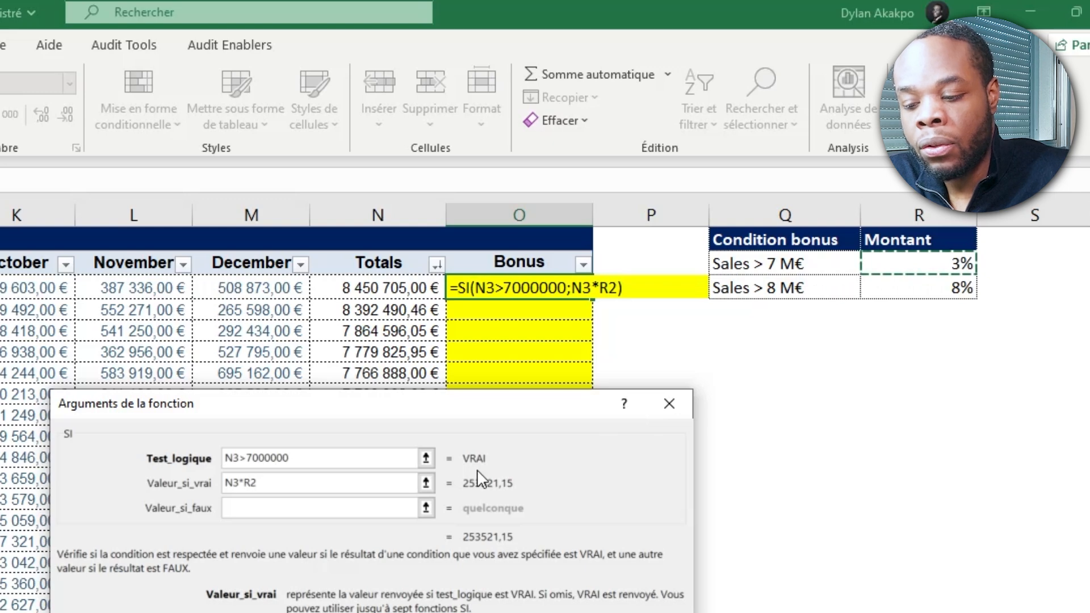
{"action": "left_click", "coordinate": [379, 509]}
{"action": "type", "text": "0"}
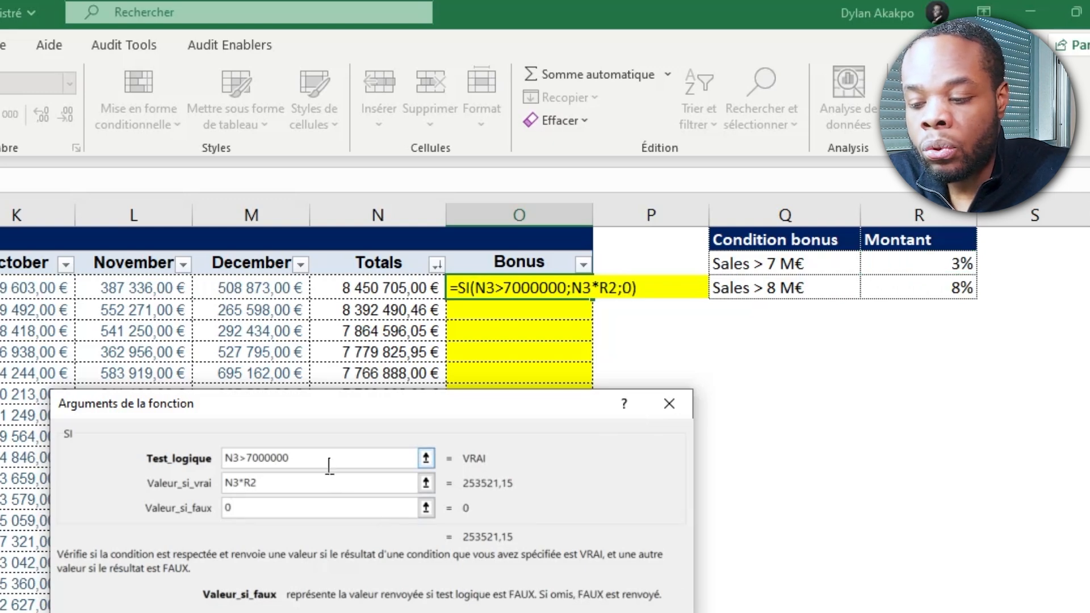
{"action": "key", "text": "Return"}
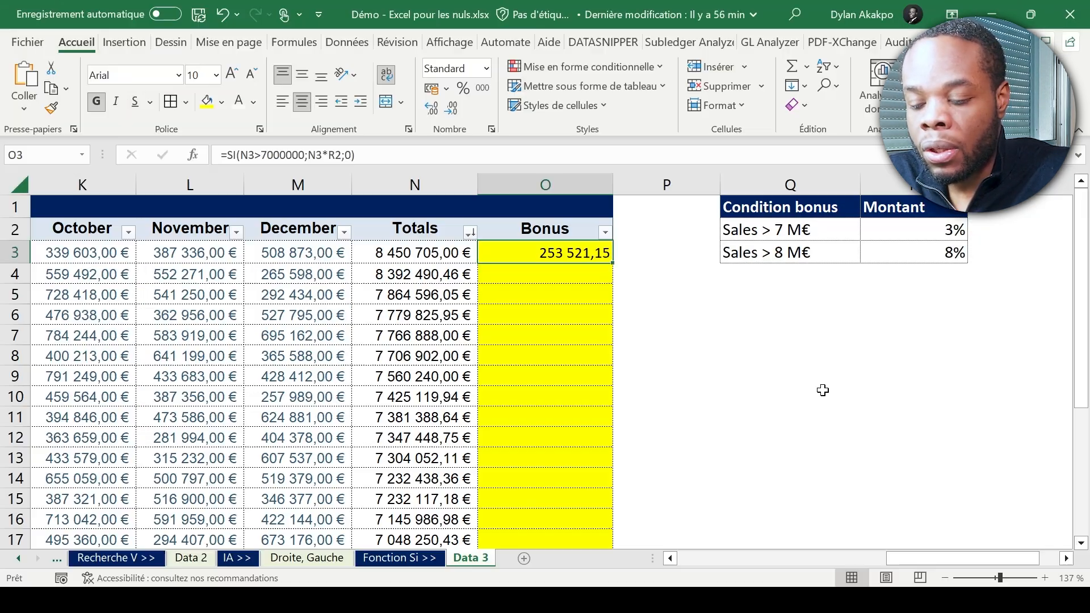
Review which cells the single-condition SI formula in O3 refers to
{"action": "key", "text": "ctrl+c"}
{"action": "key", "text": "Left"}
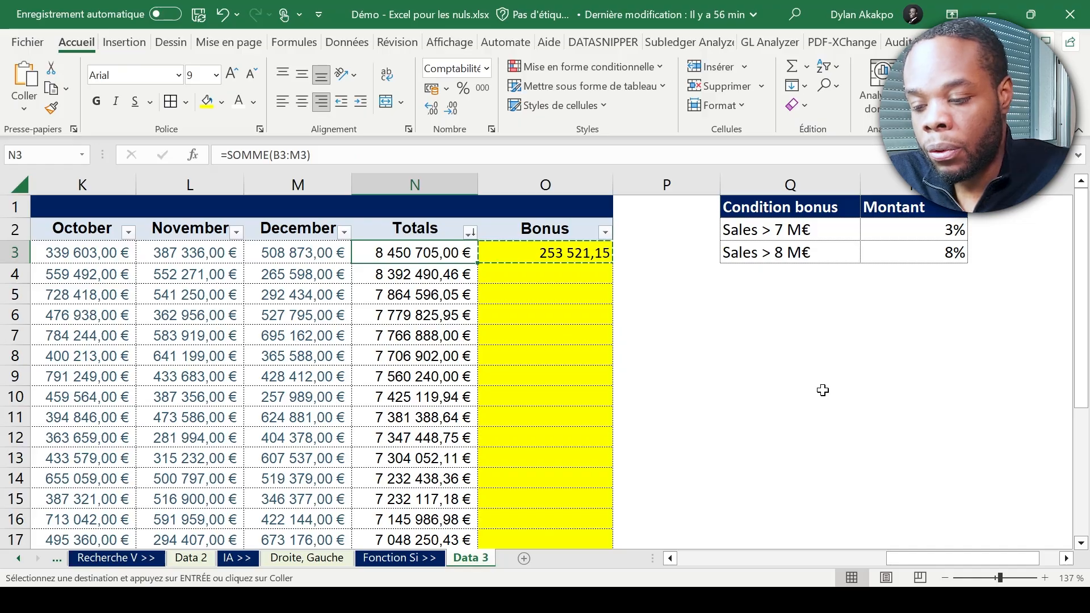
{"action": "key", "text": "Right"}
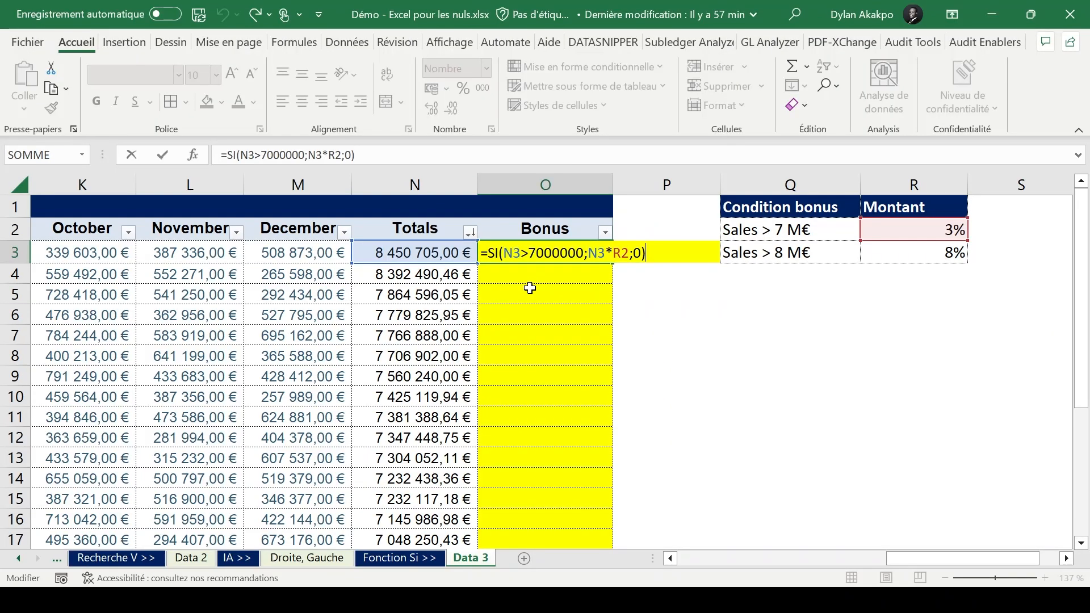
{"action": "key", "text": "ctrl+Return"}
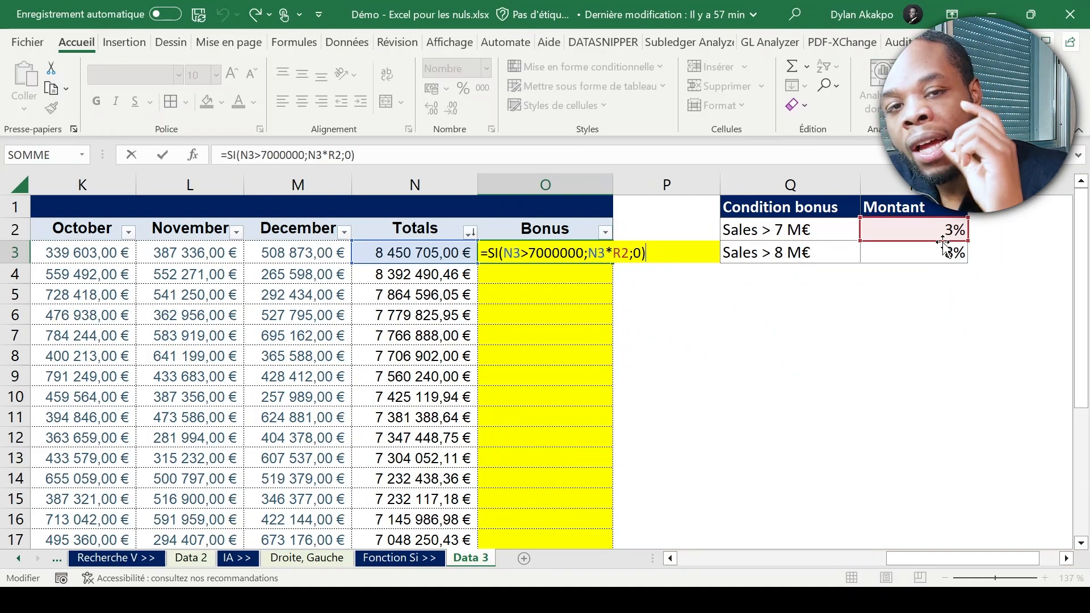
{"action": "key", "text": "ctrl+Return"}
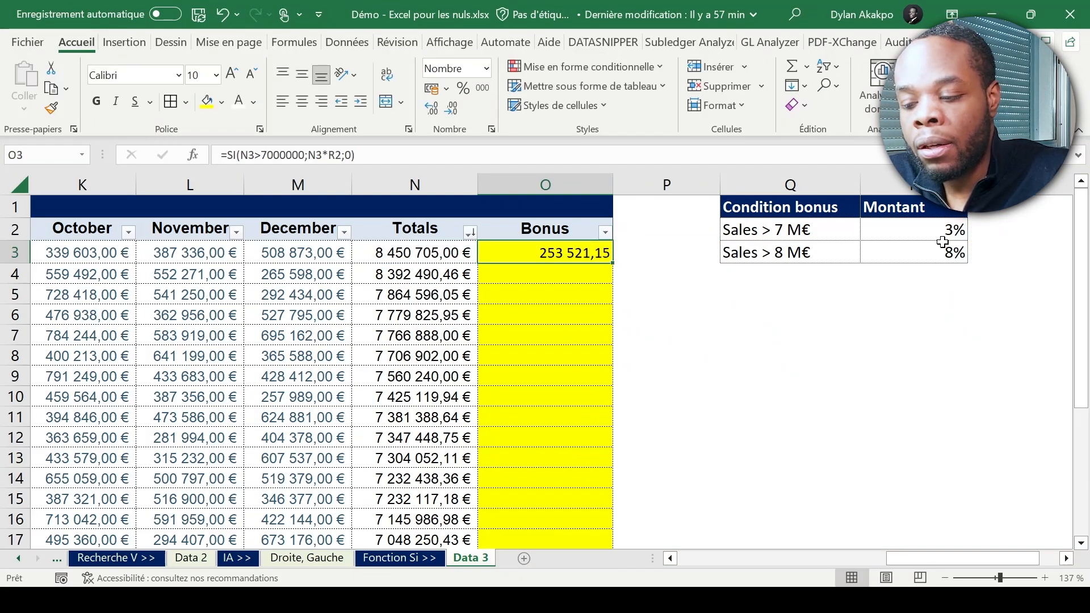
Replace the formula in O3 with an SI that returns N3*R3 when N3 is above 8000000
{"action": "key", "text": "Delete"}
{"action": "type", "text": "+SI("}
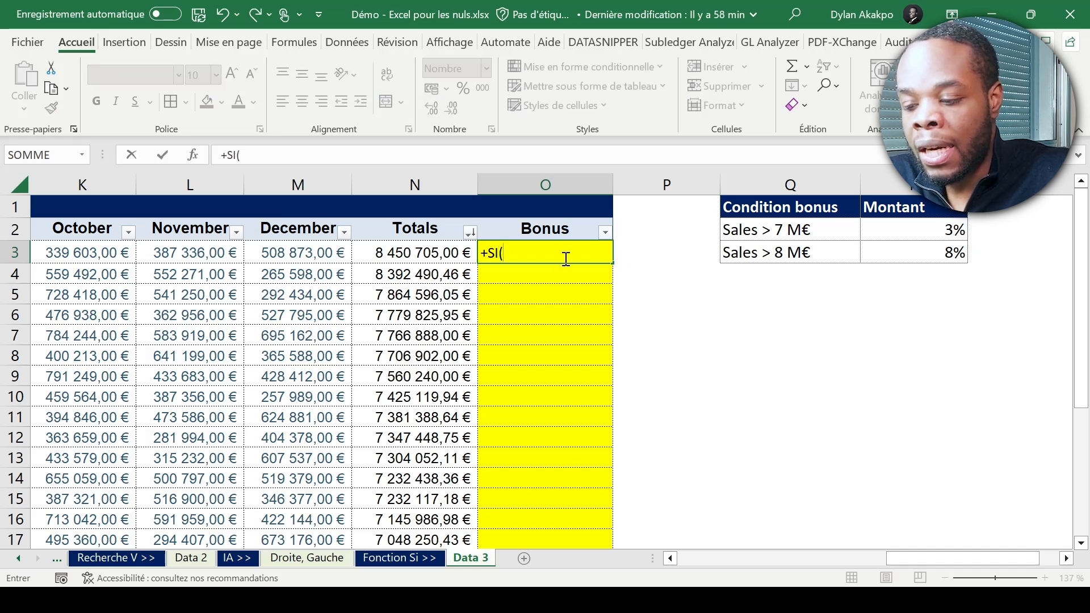
{"action": "left_click", "coordinate": [419, 251]}
{"action": "type", "text": ">8000000"}
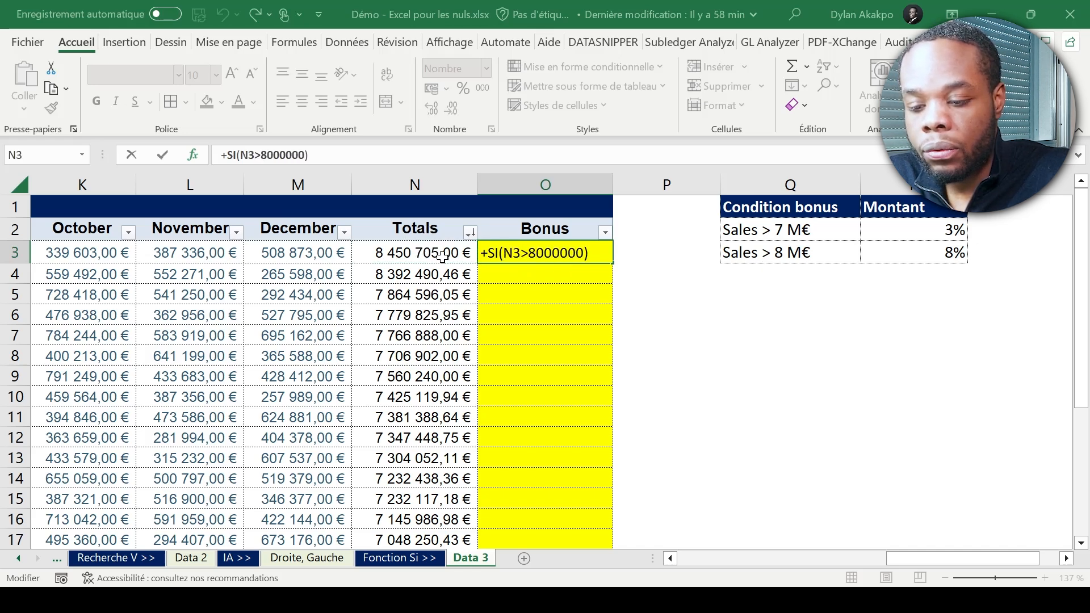
{"action": "type", "text": ";"}
{"action": "left_click", "coordinate": [442, 257]}
{"action": "type", "text": "*"}
{"action": "left_click", "coordinate": [914, 252]}
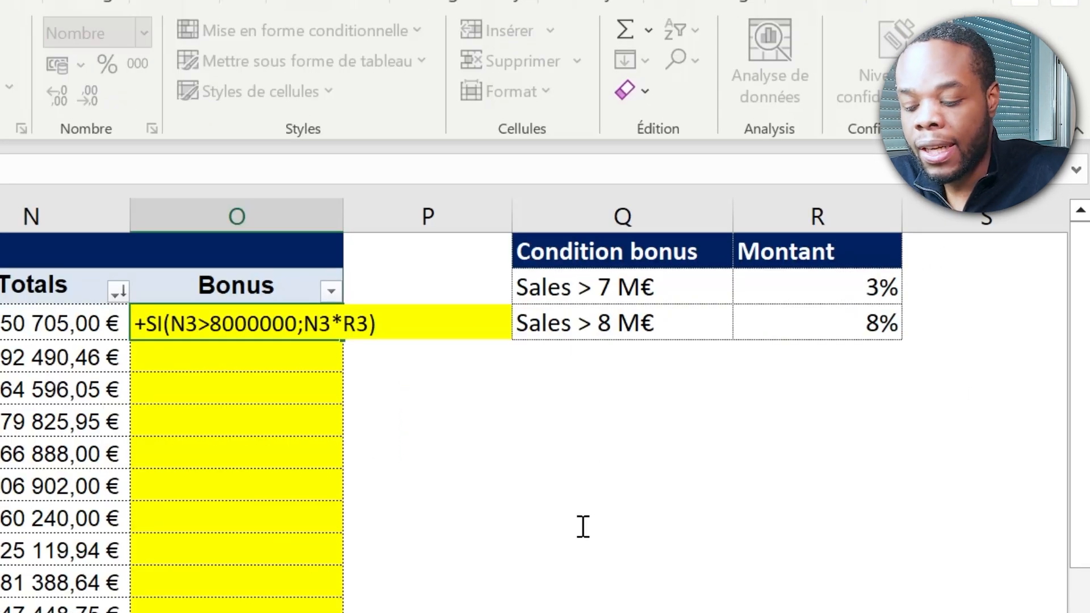
{"action": "key", "text": "ctrl+Return"}
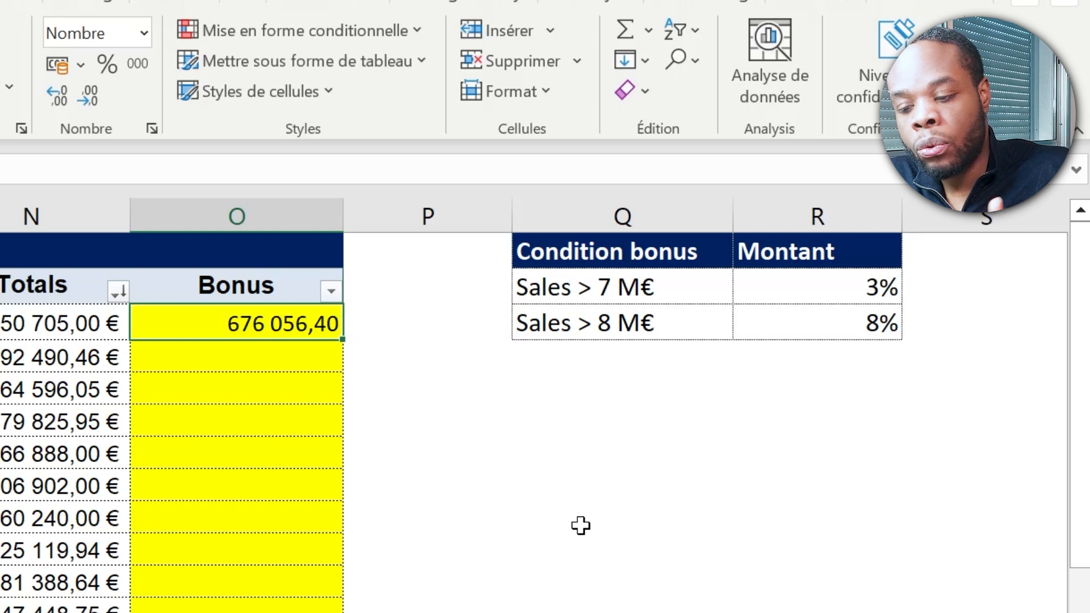
Nest a second SI as the false value in O3, returning N3*R2 when N3>7000000 and 0 otherwise
{"action": "key", "text": "F2"}
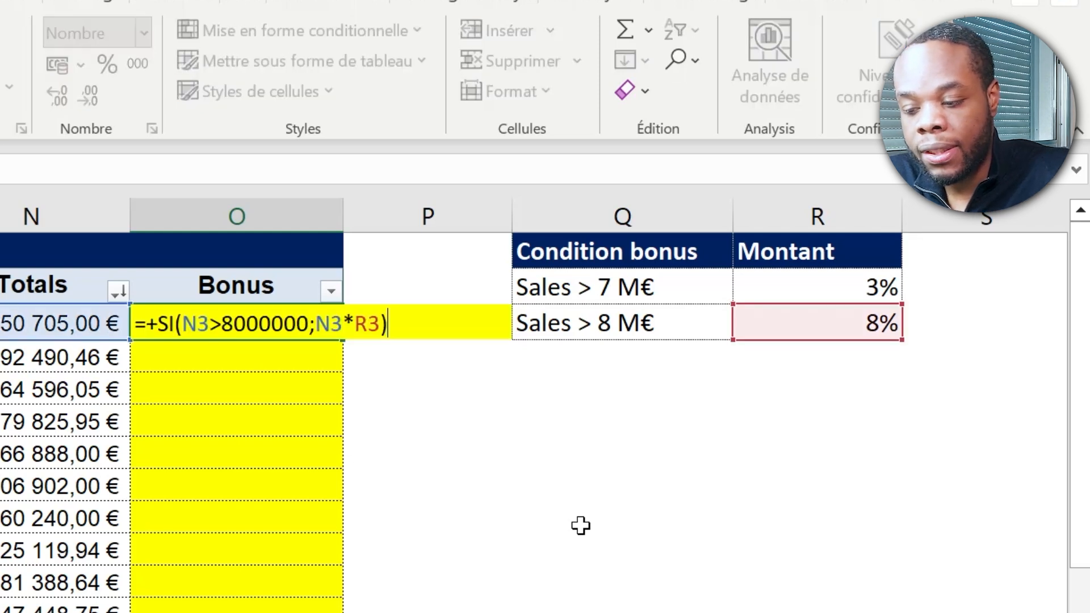
{"action": "type", "text": ";"}
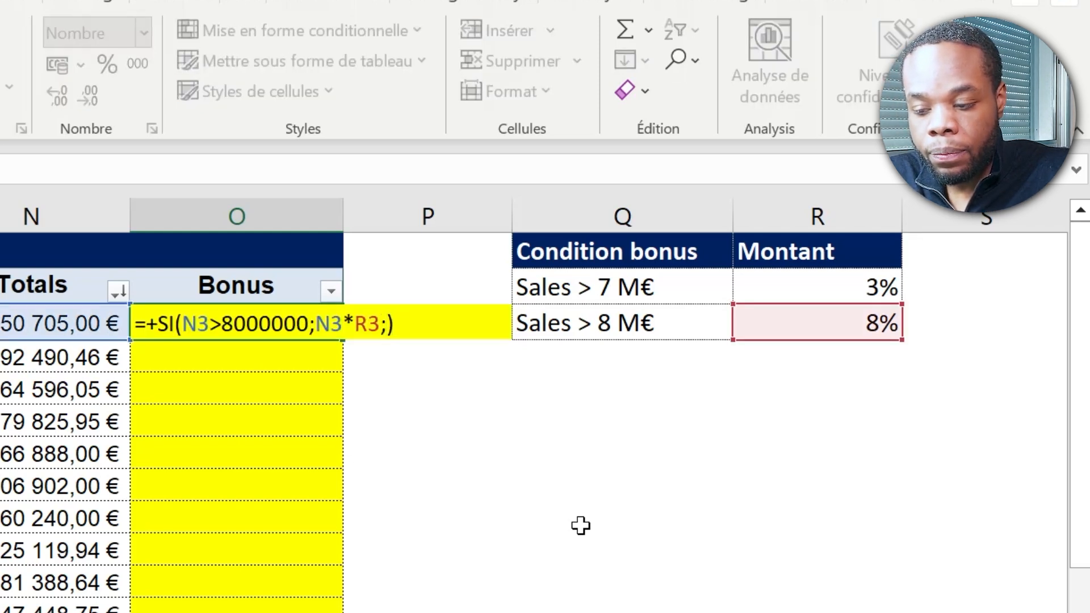
{"action": "type", "text": "SI("}
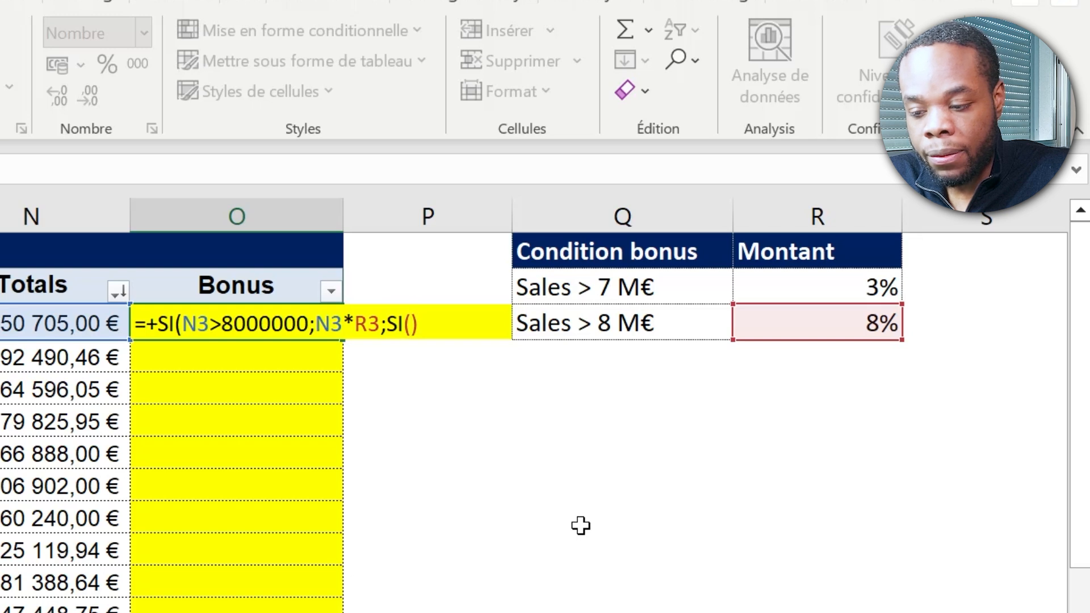
{"action": "key", "text": "ctrl+a"}
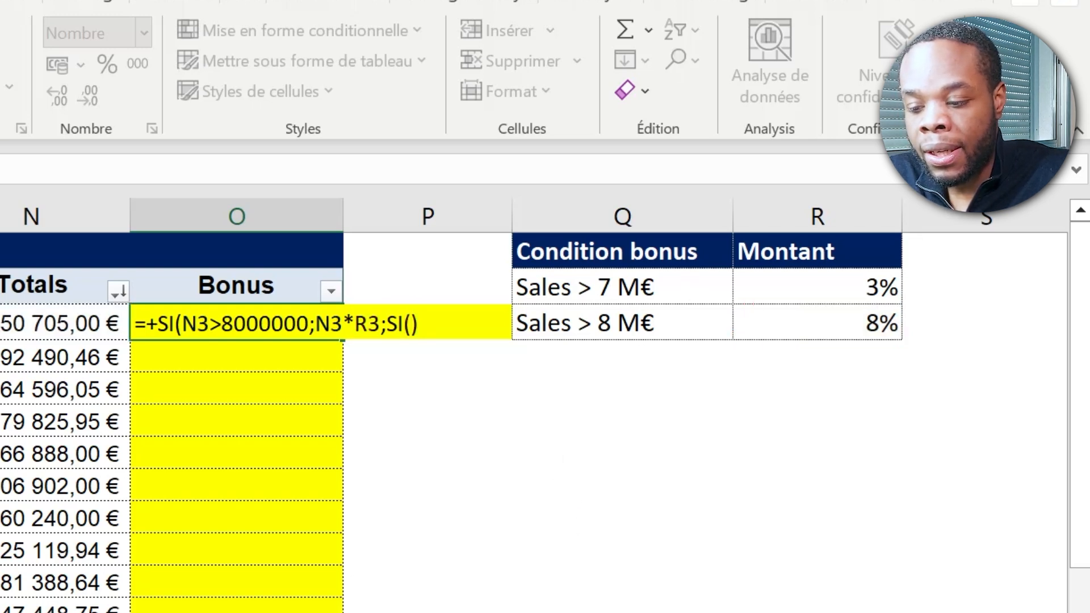
{"action": "left_click", "coordinate": [15, 323]}
{"action": "type", "text": ">7000000"}
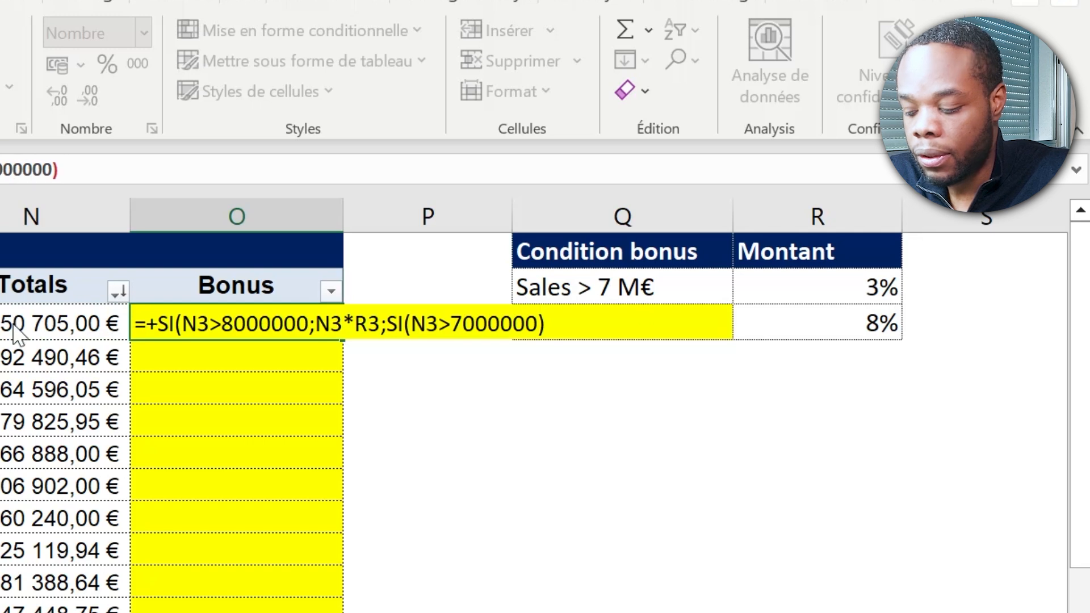
{"action": "type", "text": ";"}
{"action": "left_click", "coordinate": [44, 318]}
{"action": "type", "text": "*"}
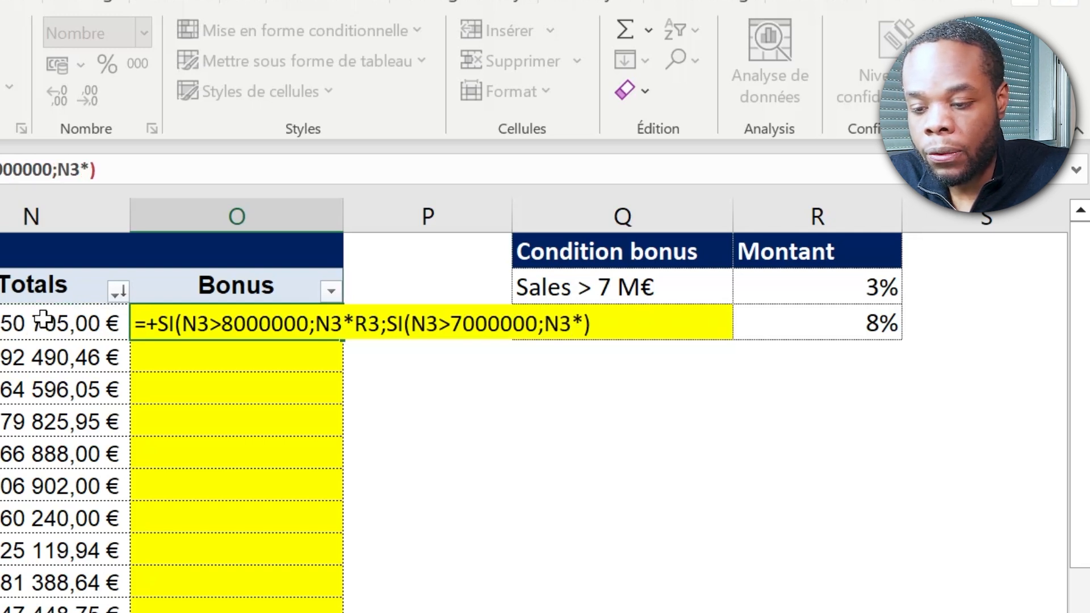
{"action": "left_click", "coordinate": [837, 289]}
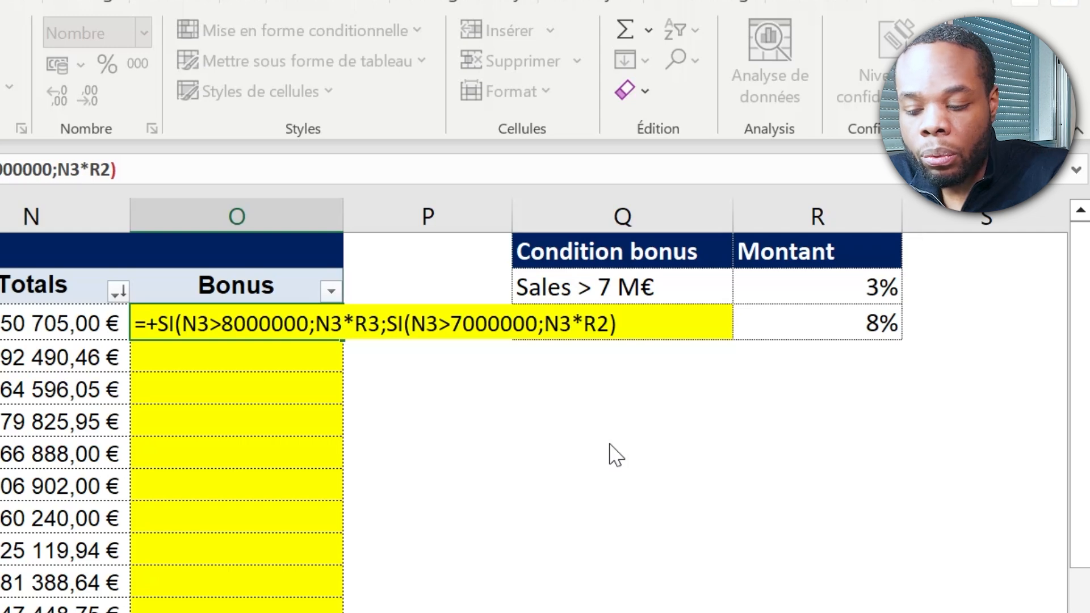
{"action": "key", "text": "ctrl+Return"}
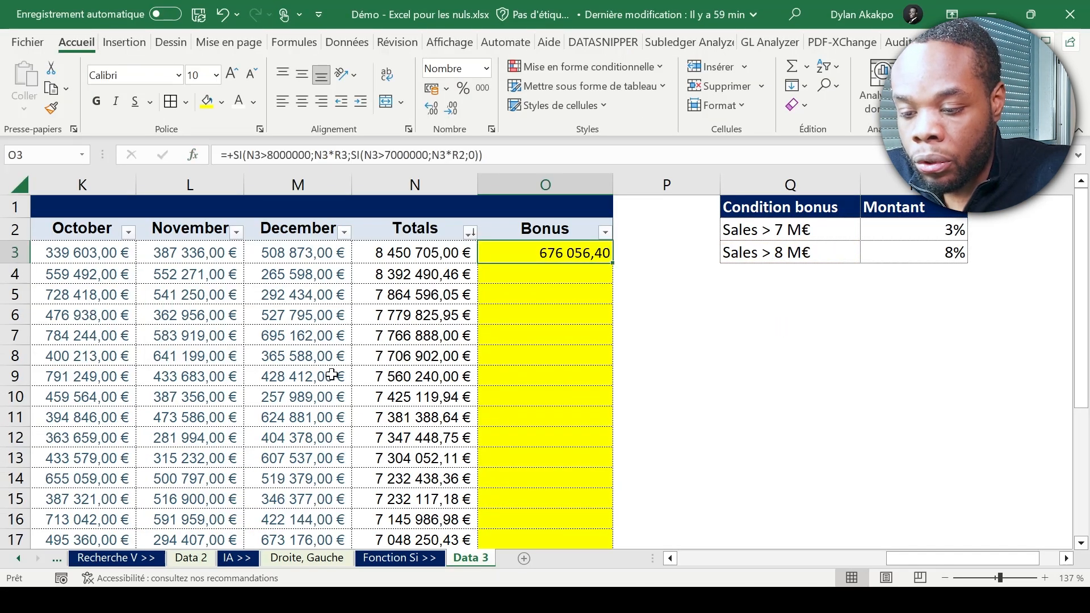
{"action": "key", "text": "F2"}
{"action": "key", "text": "Escape"}
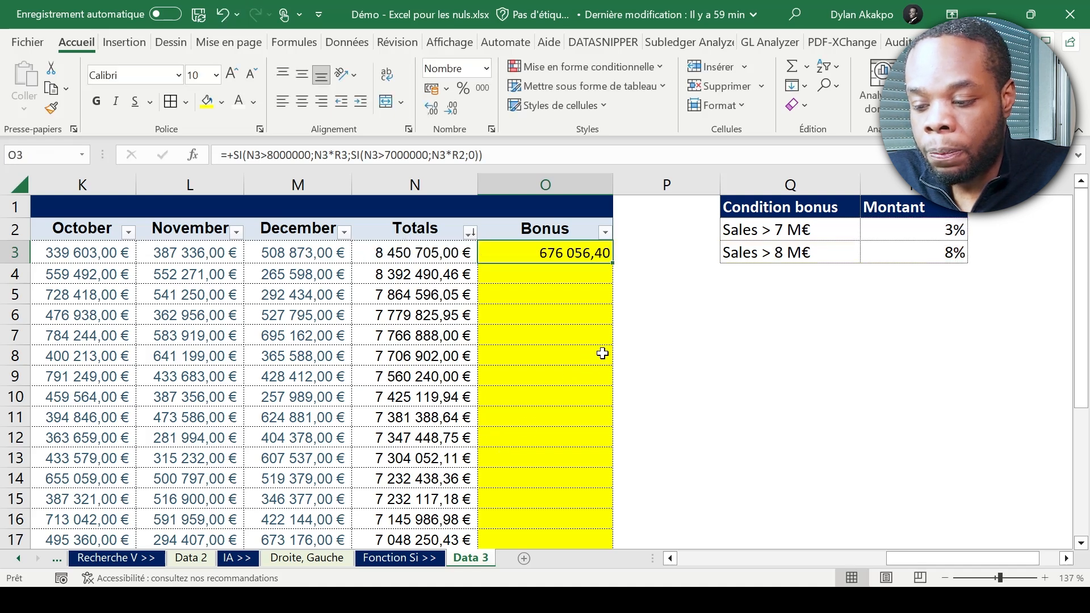
Copy the nested SI formula from O3 into O4:O27 of the Bonus column
{"action": "key", "text": "ctrl+c"}
{"action": "key", "text": "Down"}
{"action": "key", "text": "ctrl+shift+Down"}
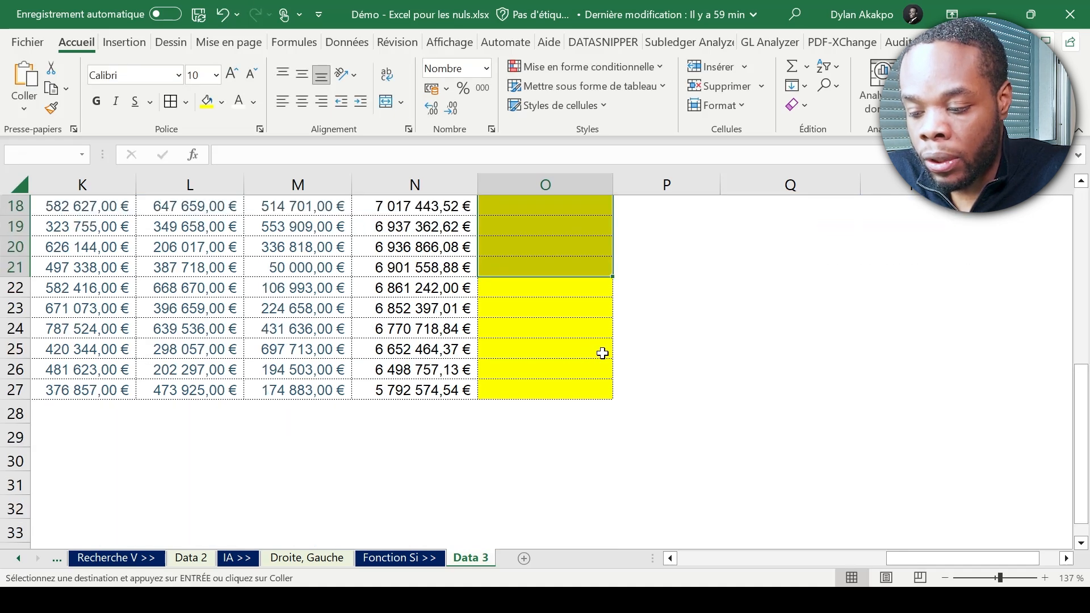
{"action": "key", "text": "shift+Down"}
{"action": "key", "text": "shift+Down"}
{"action": "key", "text": "shift+Down"}
{"action": "key", "text": "shift+Down"}
{"action": "key", "text": "shift+Down"}
{"action": "key", "text": "shift+Down"}
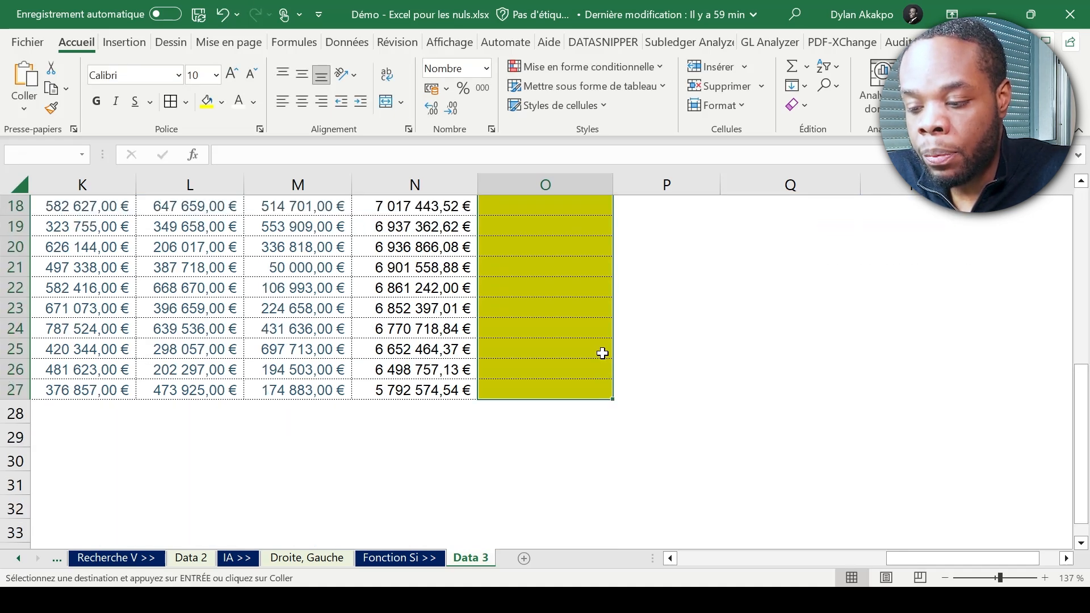
{"action": "key", "text": "ctrl+v"}
Compare the cell references in the copied formula in O4 with those in the original in O3
{"action": "scroll", "coordinate": [602, 354], "scroll_direction": "up", "scroll_amount": 6}
{"action": "left_click", "coordinate": [596, 273]}
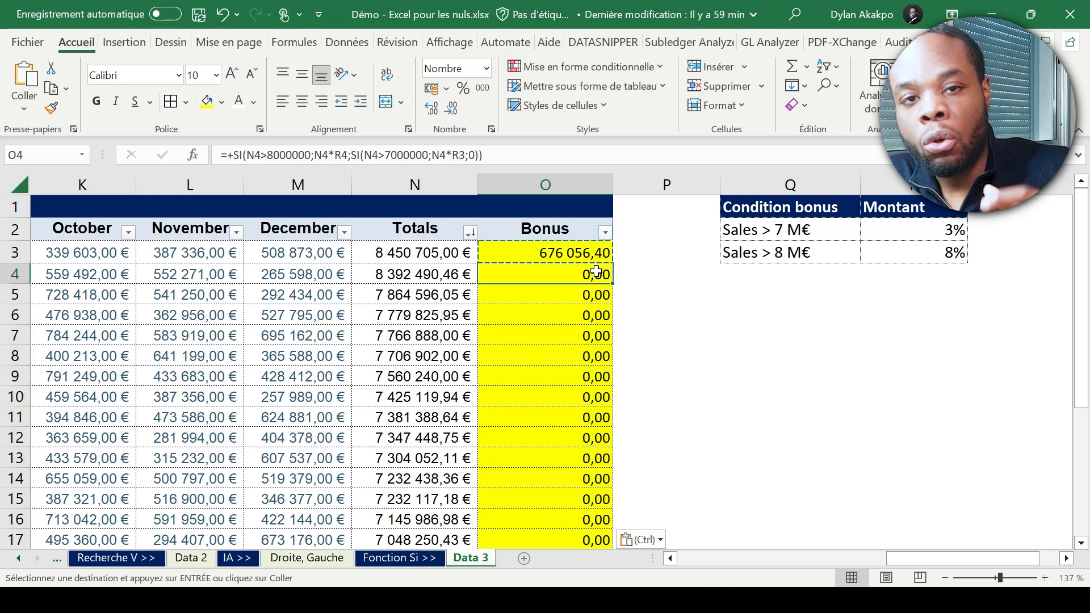
{"action": "key", "text": "F2"}
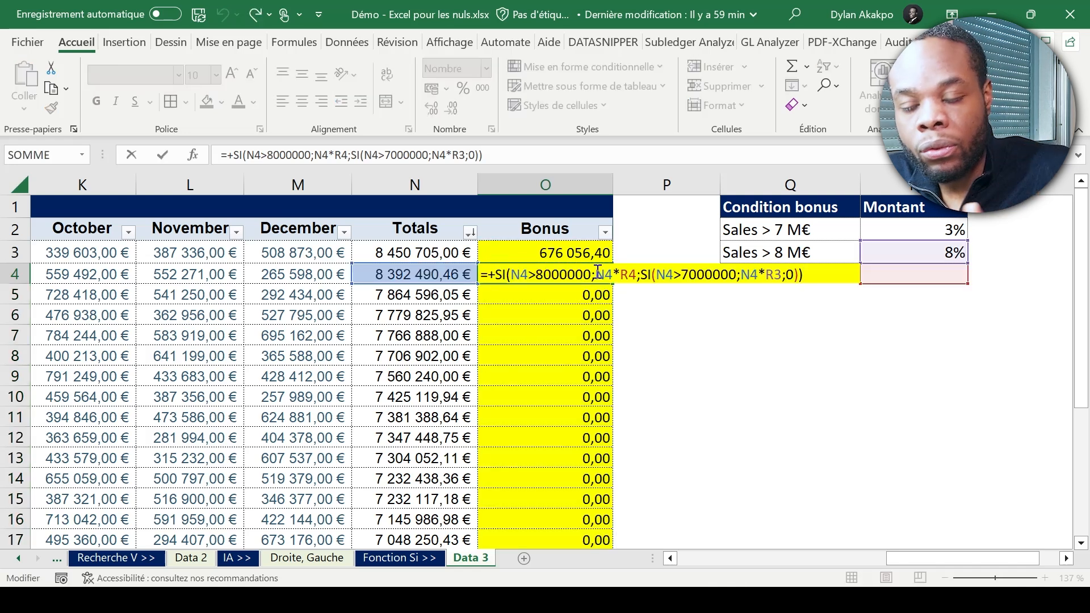
{"action": "key", "text": "Escape"}
{"action": "scroll", "coordinate": [597, 271], "scroll_direction": "up", "scroll_amount": 7, "text": "ctrl"}
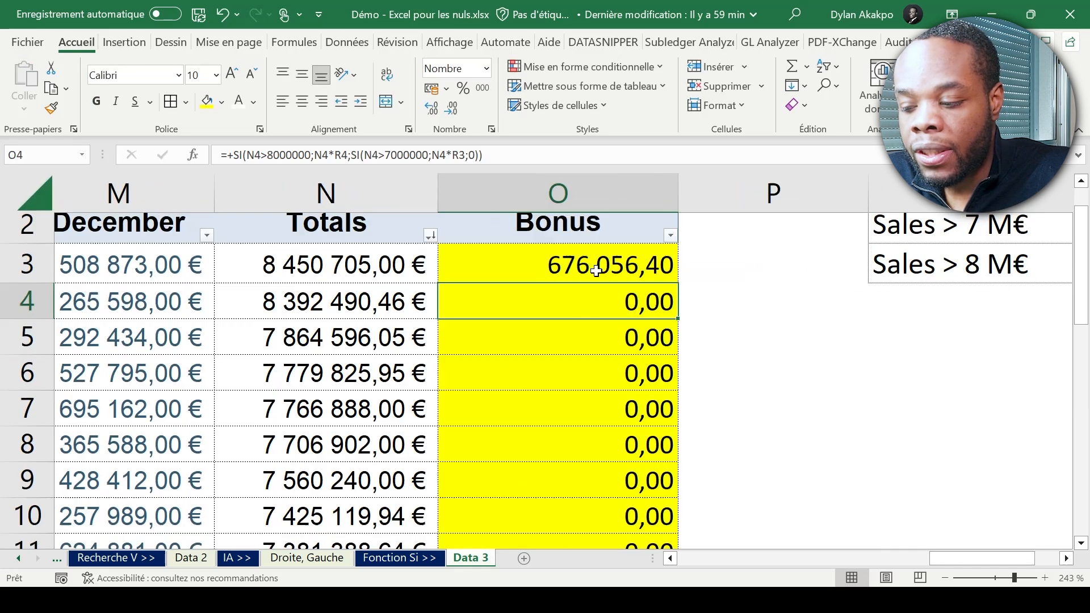
{"action": "left_click", "coordinate": [597, 271]}
{"action": "key", "text": "F2"}
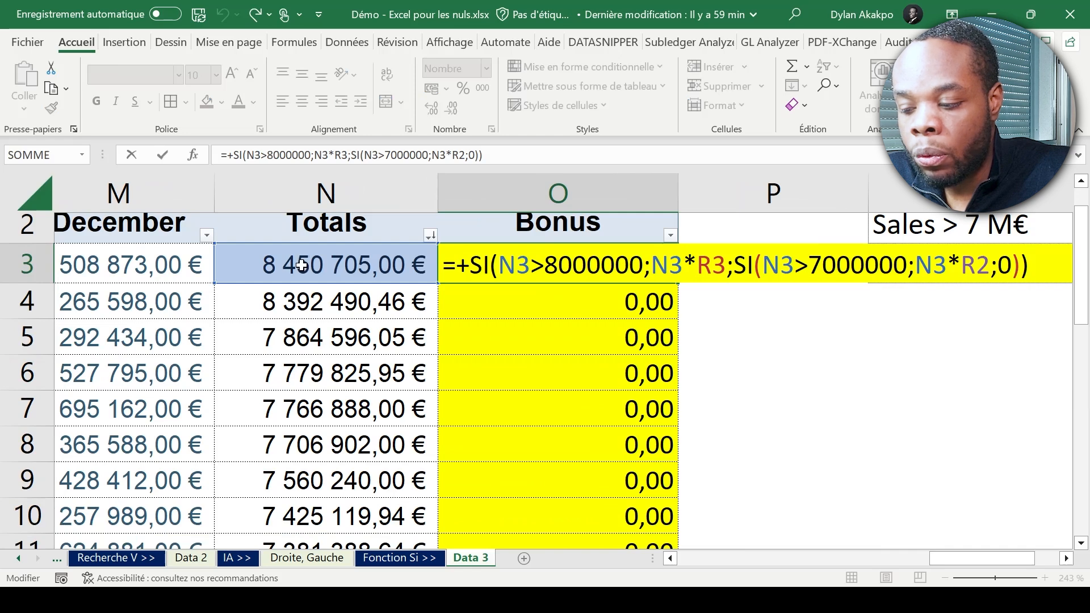
{"action": "scroll", "coordinate": [323, 276], "scroll_direction": "up", "scroll_amount": 1}
{"action": "key", "text": "Return"}
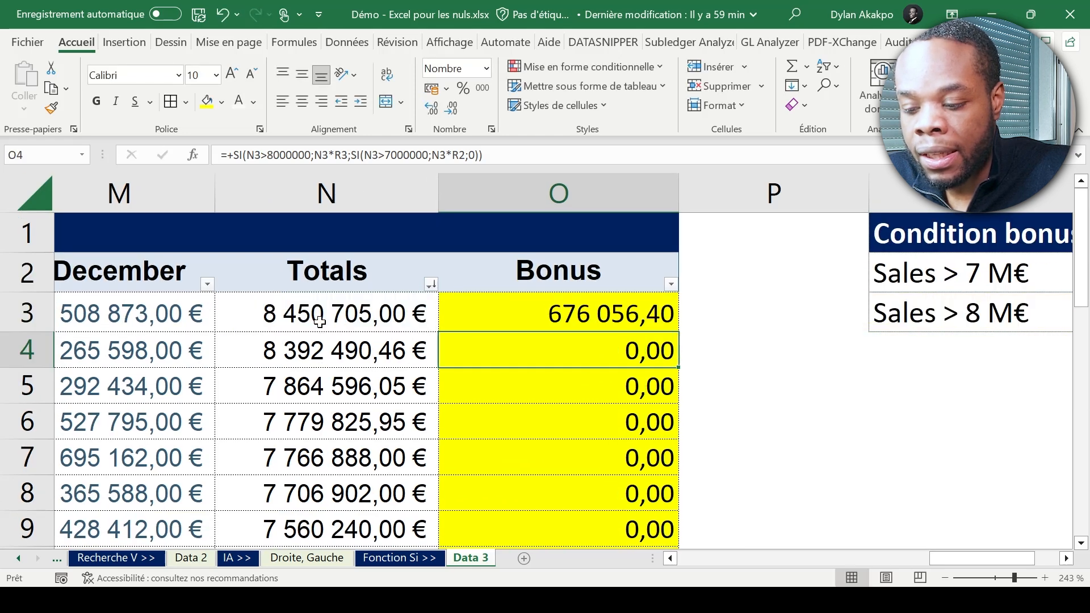
Examine how the bonus rate references shift in the copied formulas from O4 down to O8
{"action": "key", "text": "Down"}
{"action": "key", "text": "Down"}
{"action": "key", "text": "F2"}
{"action": "left_click", "coordinate": [577, 343]}
{"action": "key", "text": "F2"}
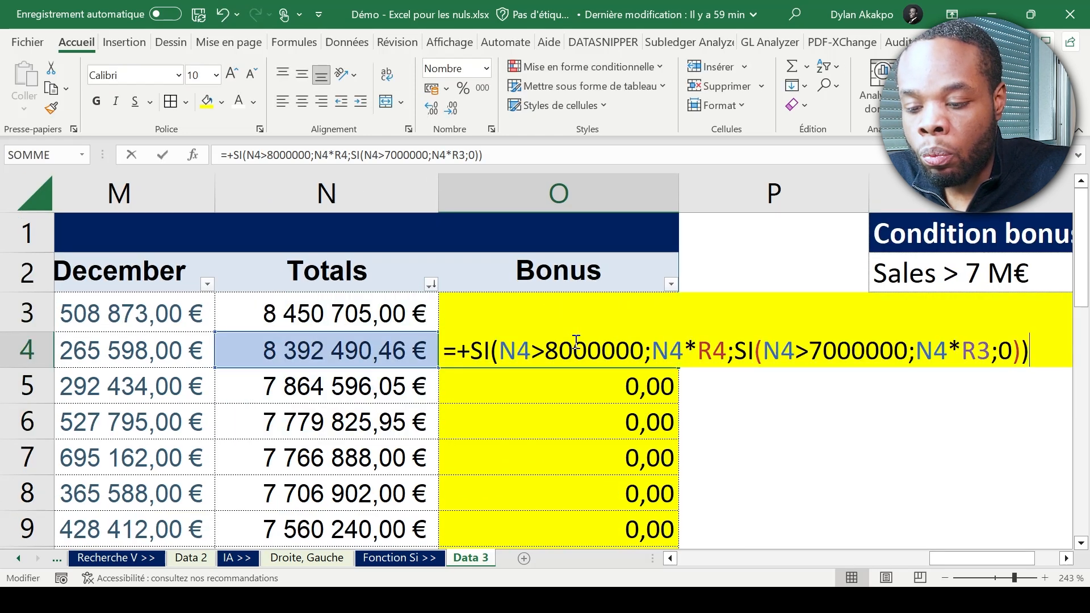
{"action": "key", "text": "Escape"}
{"action": "scroll", "coordinate": [715, 284], "scroll_direction": "right", "scroll_amount": 3}
{"action": "key", "text": "F2"}
{"action": "key", "text": "Return"}
{"action": "key", "text": "F2"}
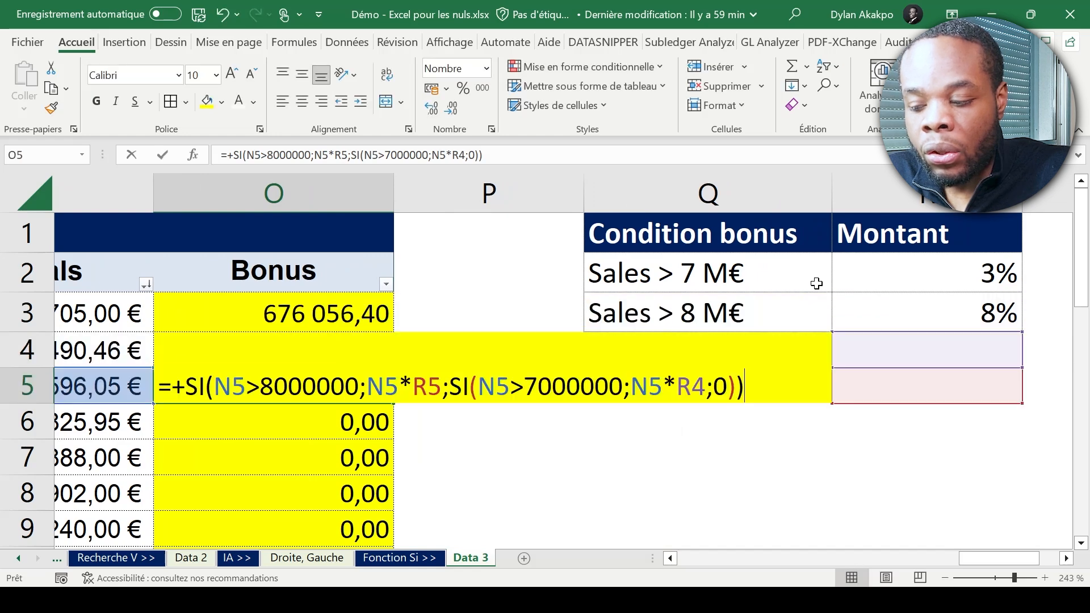
{"action": "key", "text": "Return"}
{"action": "key", "text": "F2"}
{"action": "key", "text": "Return"}
{"action": "key", "text": "F2"}
{"action": "key", "text": "Escape"}
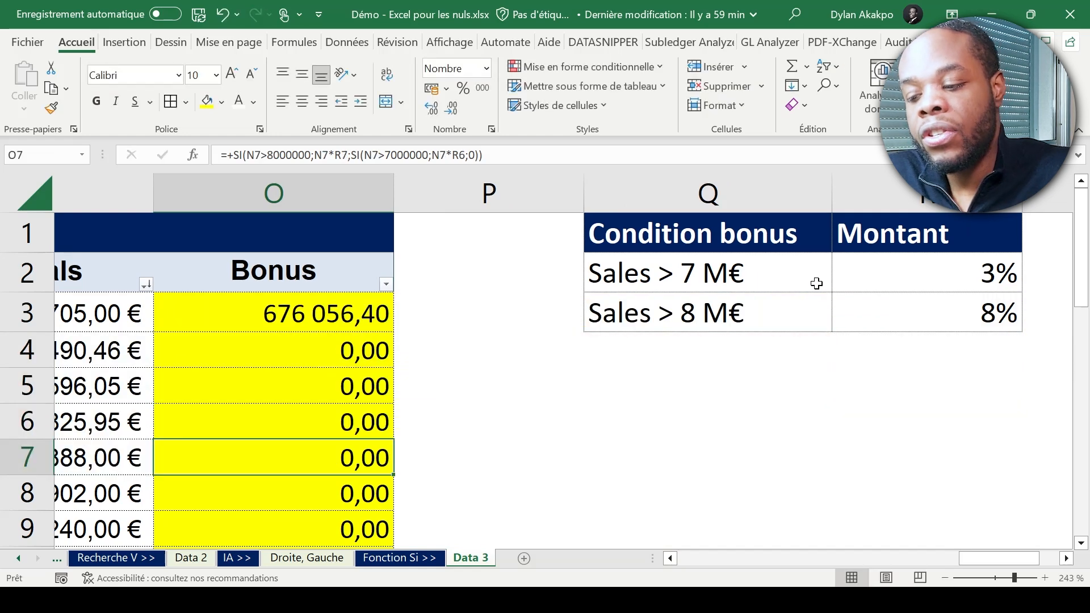
{"action": "key", "text": "Down"}
{"action": "key", "text": "F2"}
{"action": "key", "text": "Escape"}
Make the bonus rate references absolute in the O3 formula, changing R3 to $R$3 and R2 to $R$2
{"action": "key", "text": "ctrl+Up"}
{"action": "key", "text": "Down"}
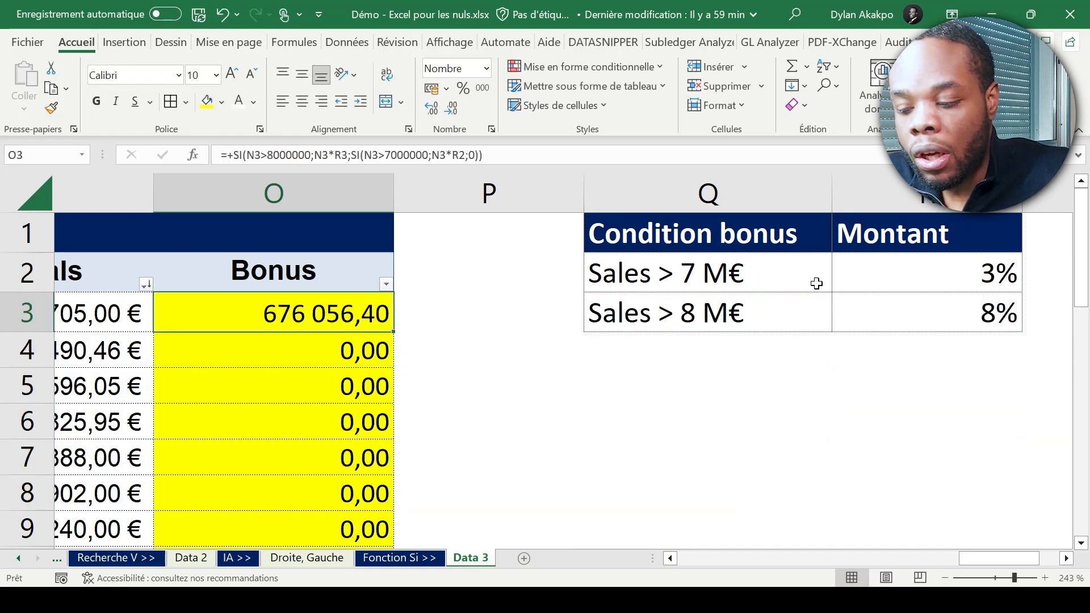
{"action": "key", "text": "F2"}
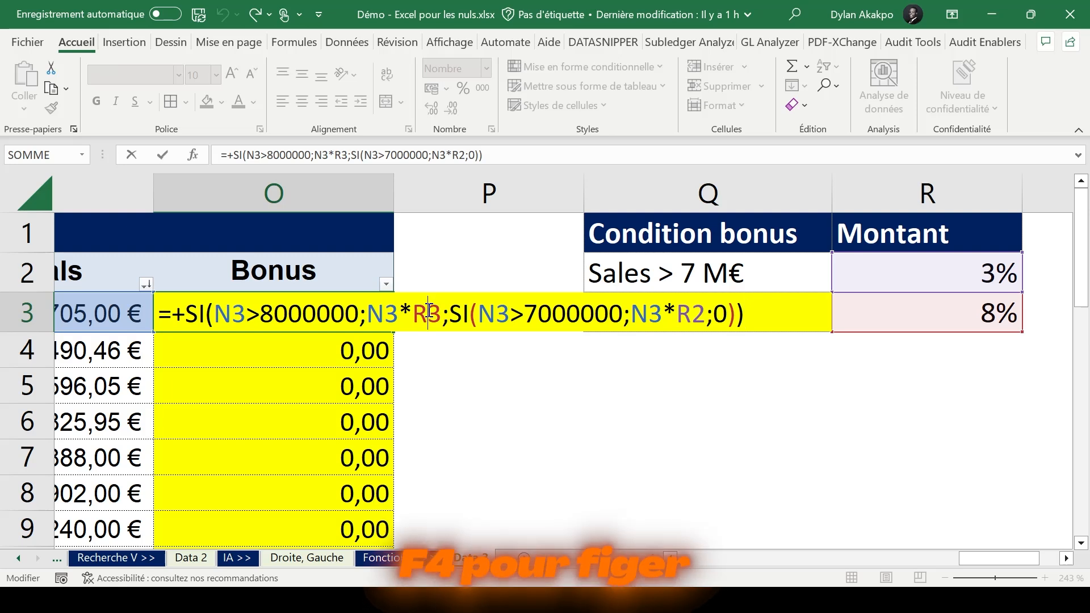
{"action": "key", "text": "F4"}
{"action": "left_click", "coordinate": [724, 321]}
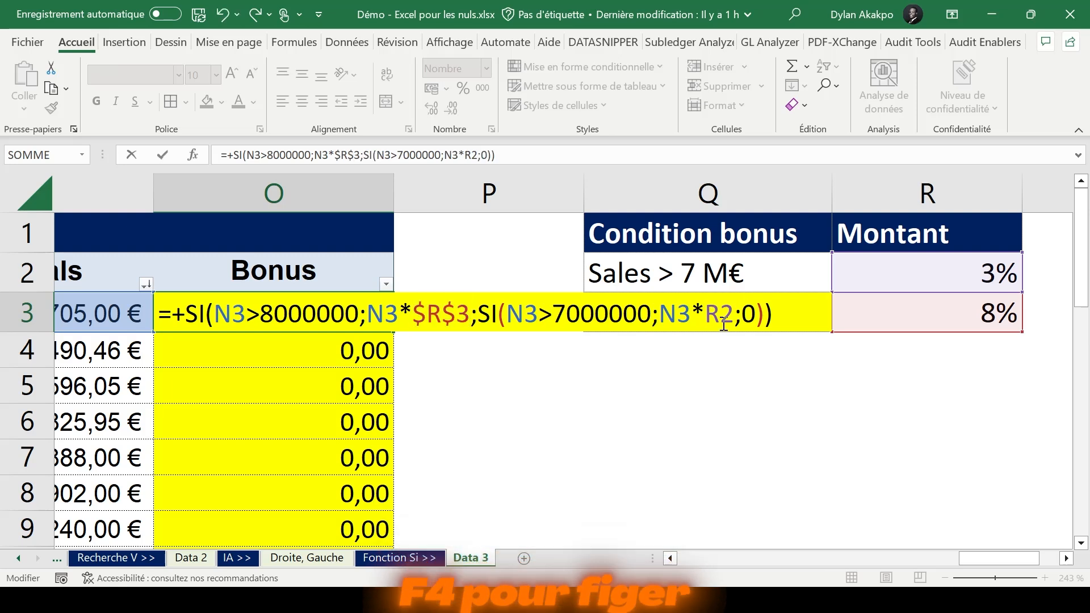
{"action": "key", "text": "F4"}
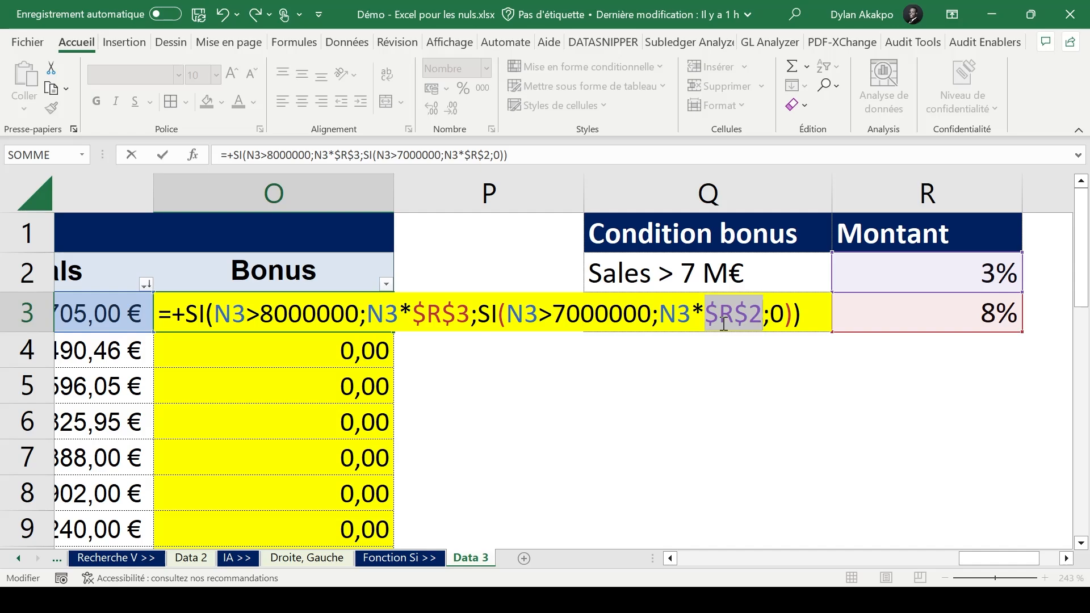
{"action": "key", "text": "Return"}
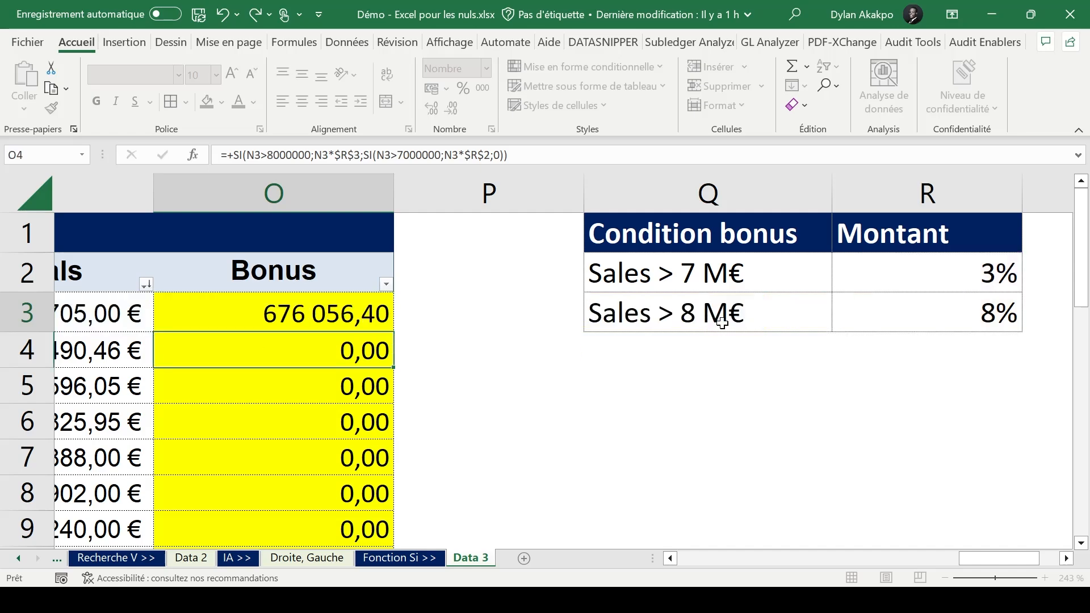
Copy the corrected formula with absolute references from O3 into O4:O27 of the Bonus column
{"action": "key", "text": "Down"}
{"action": "key", "text": "Up"}
{"action": "key", "text": "Up"}
{"action": "key", "text": "ctrl+c"}
{"action": "key", "text": "Down"}
{"action": "key", "text": "ctrl+shift+Down"}
{"action": "key", "text": "Return"}
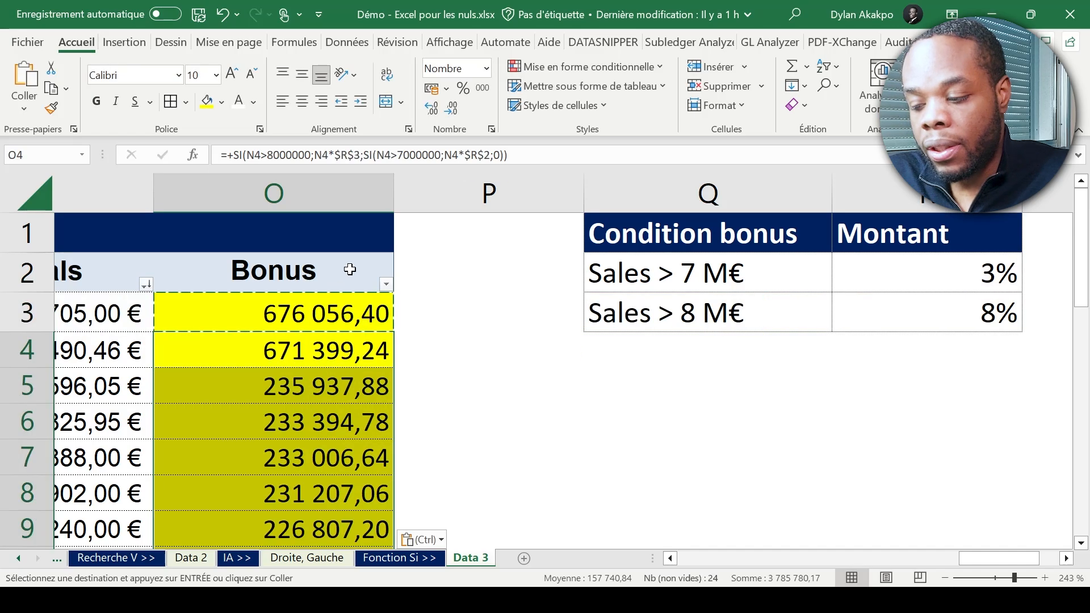
Cross-check the first row's bonus by entering =N3*R3 in P3, beside the Bonus column
{"action": "scroll", "coordinate": [349, 269], "scroll_direction": "down", "scroll_amount": 10}
{"action": "scroll", "coordinate": [350, 269], "scroll_direction": "left", "scroll_amount": 5}
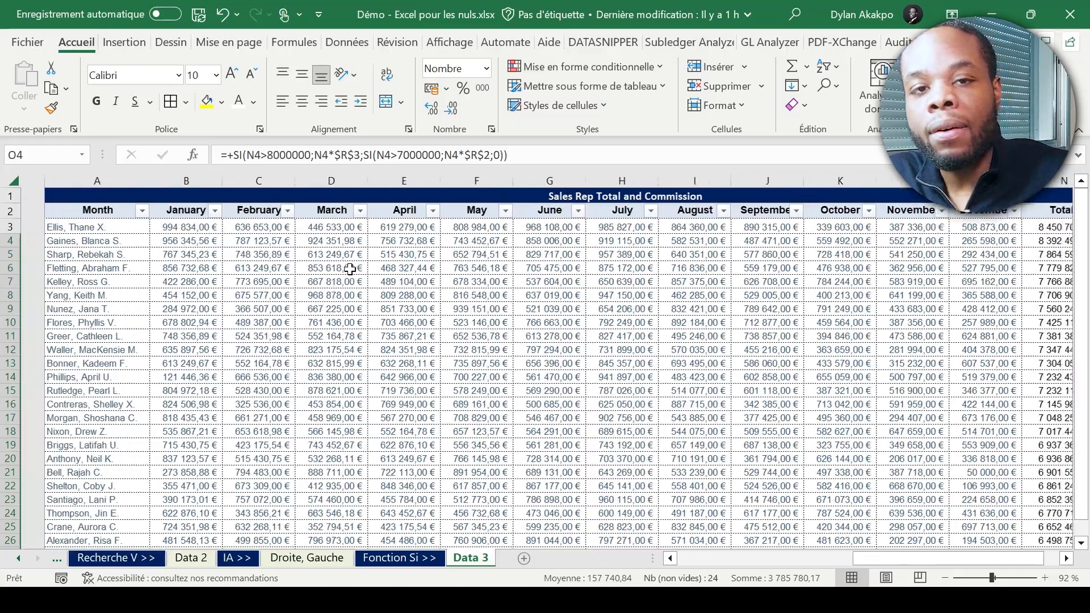
{"action": "scroll", "coordinate": [350, 269], "scroll_direction": "right", "scroll_amount": 4}
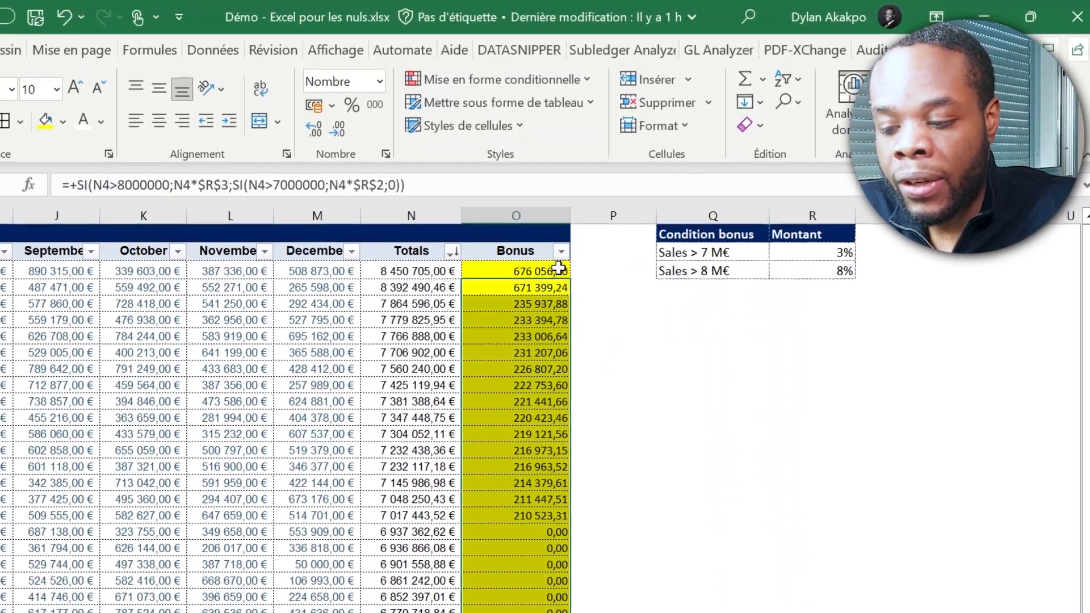
{"action": "scroll", "coordinate": [639, 274], "scroll_direction": "up", "scroll_amount": 4}
{"action": "scroll", "coordinate": [639, 275], "scroll_direction": "up", "scroll_amount": 3}
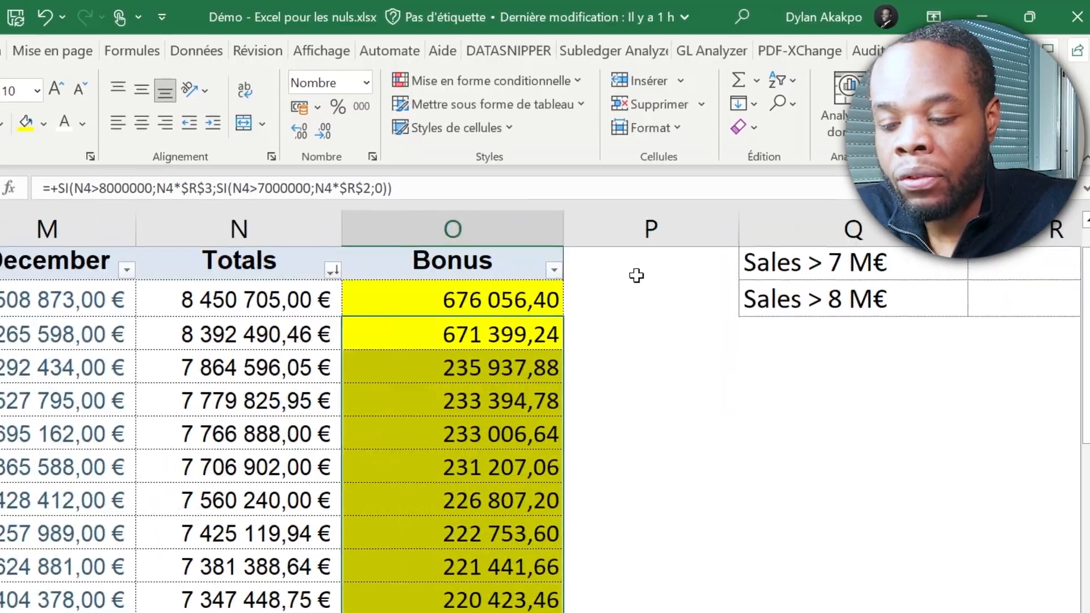
{"action": "scroll", "coordinate": [638, 275], "scroll_direction": "up", "scroll_amount": 1}
{"action": "scroll", "coordinate": [638, 275], "scroll_direction": "right", "scroll_amount": 3}
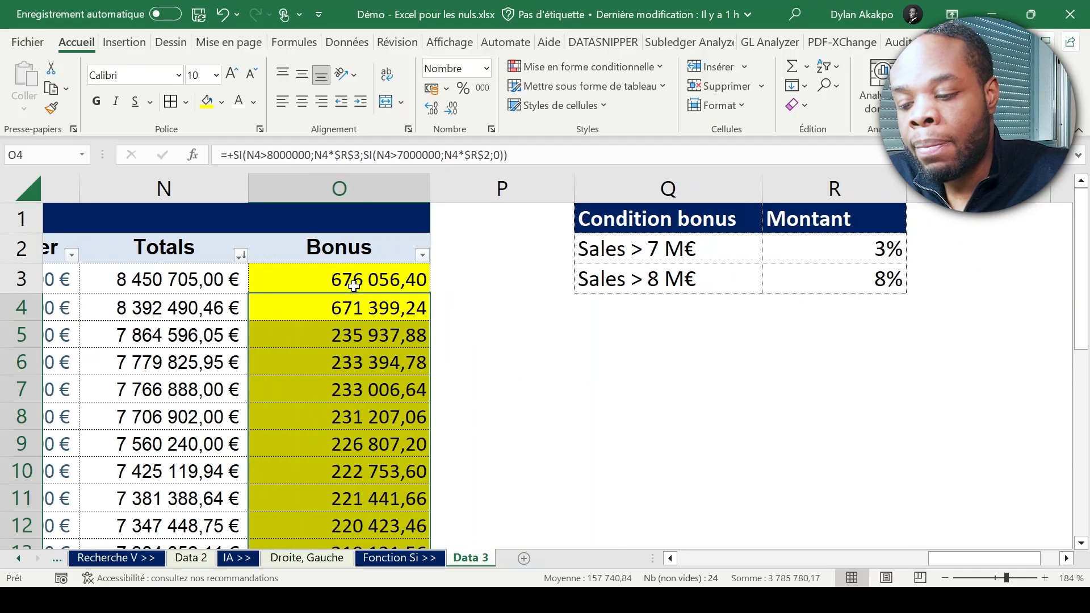
{"action": "left_click", "coordinate": [459, 279]}
{"action": "type", "text": "=N3*"}
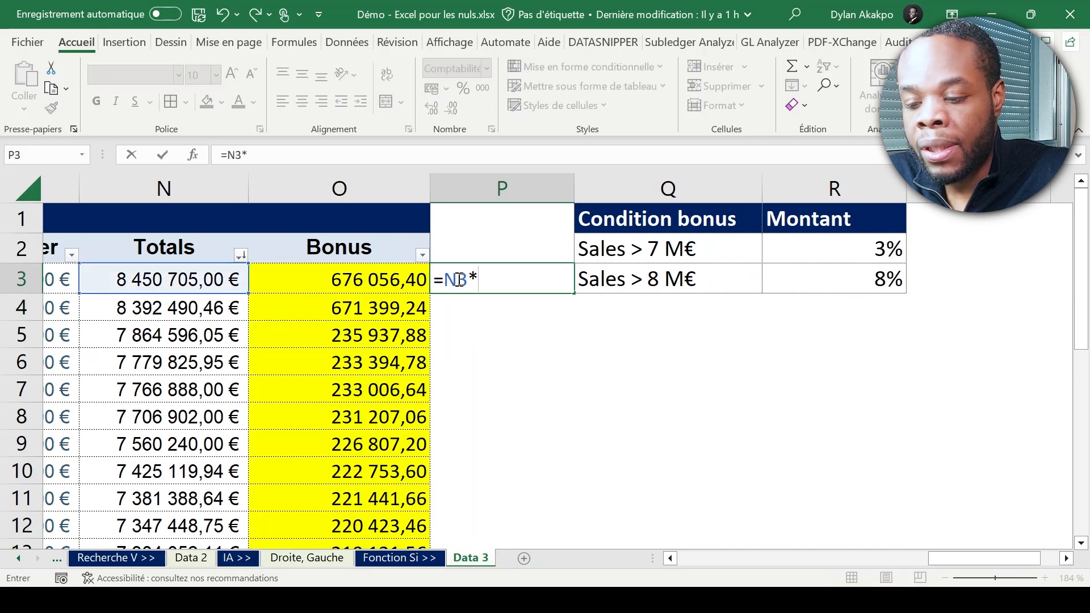
{"action": "left_click", "coordinate": [856, 276]}
{"action": "key", "text": "Return"}
{"action": "key", "text": "Up"}
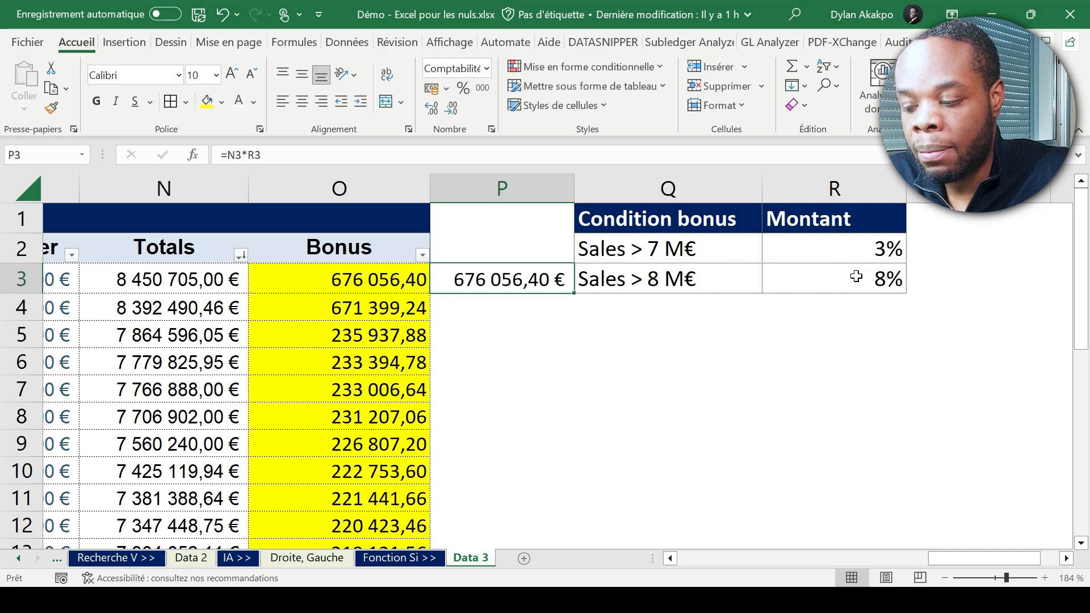
Cross-check a bonus in the 7 to 8 million band by entering =N9*R2 in P9
{"action": "scroll", "coordinate": [436, 326], "scroll_direction": "down", "scroll_amount": 1}
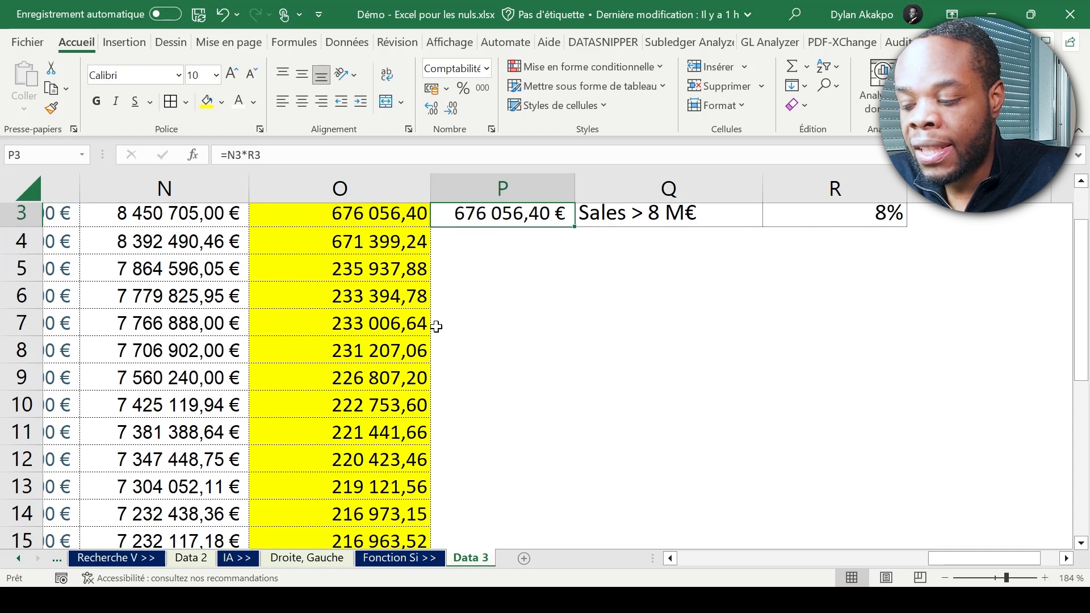
{"action": "left_click", "coordinate": [506, 387]}
{"action": "type", "text": "="}
{"action": "key", "text": "Left"}
{"action": "key", "text": "Left"}
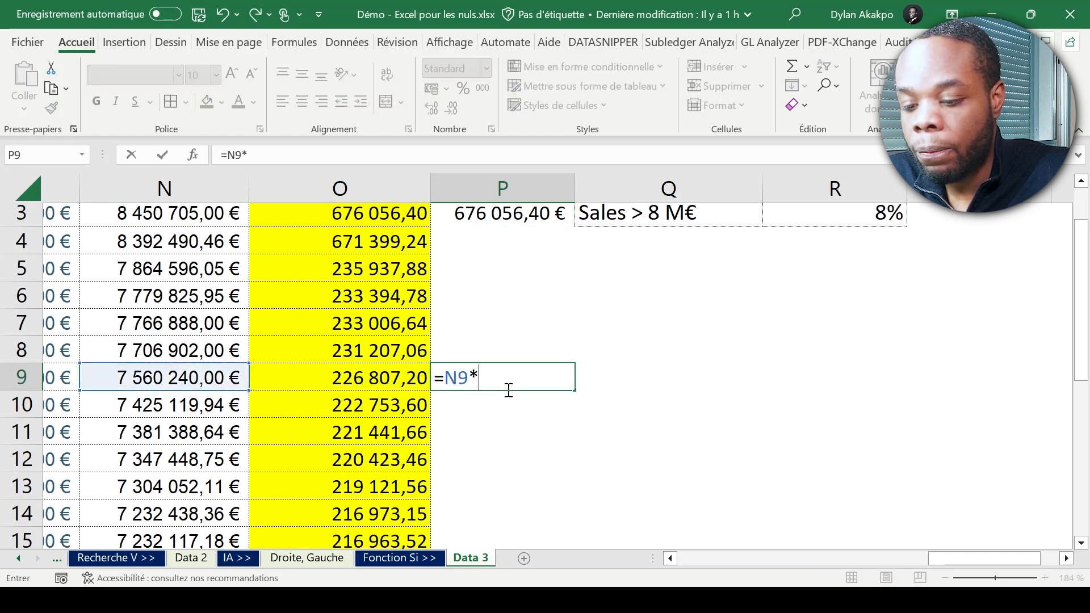
{"action": "type", "text": "*"}
{"action": "scroll", "coordinate": [509, 391], "scroll_direction": "up", "scroll_amount": 1}
{"action": "left_click", "coordinate": [875, 245]}
{"action": "key", "text": "Return"}
{"action": "key", "text": "Up"}
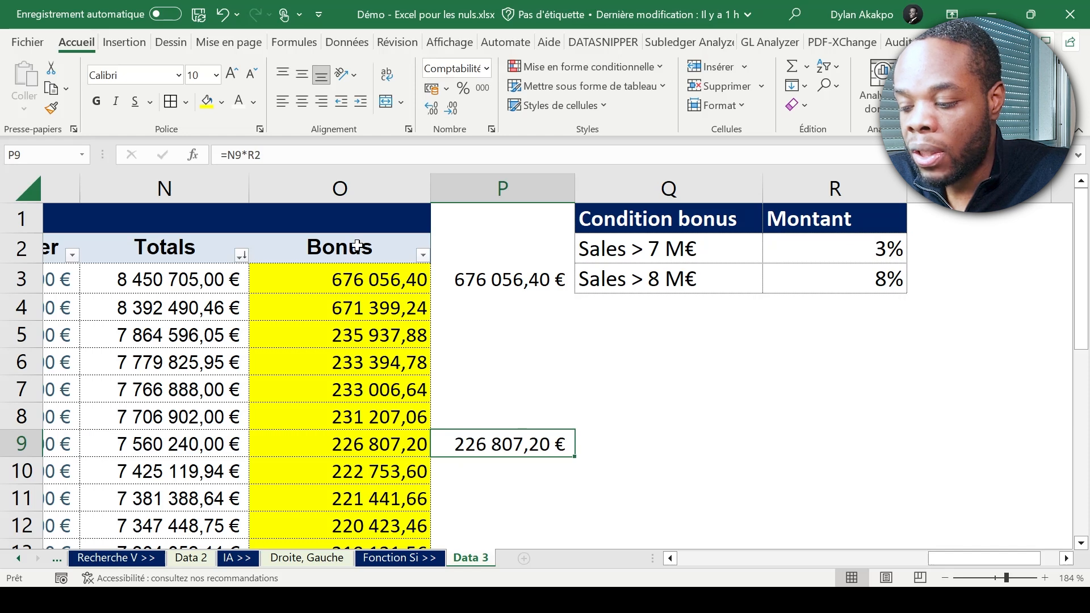
Compare the Totals with the Bonus values row by row from N13 downward, towards the 7 million threshold
{"action": "scroll", "coordinate": [356, 246], "scroll_direction": "down", "scroll_amount": 2}
{"action": "left_click", "coordinate": [179, 385]}
{"action": "key", "text": "Down"}
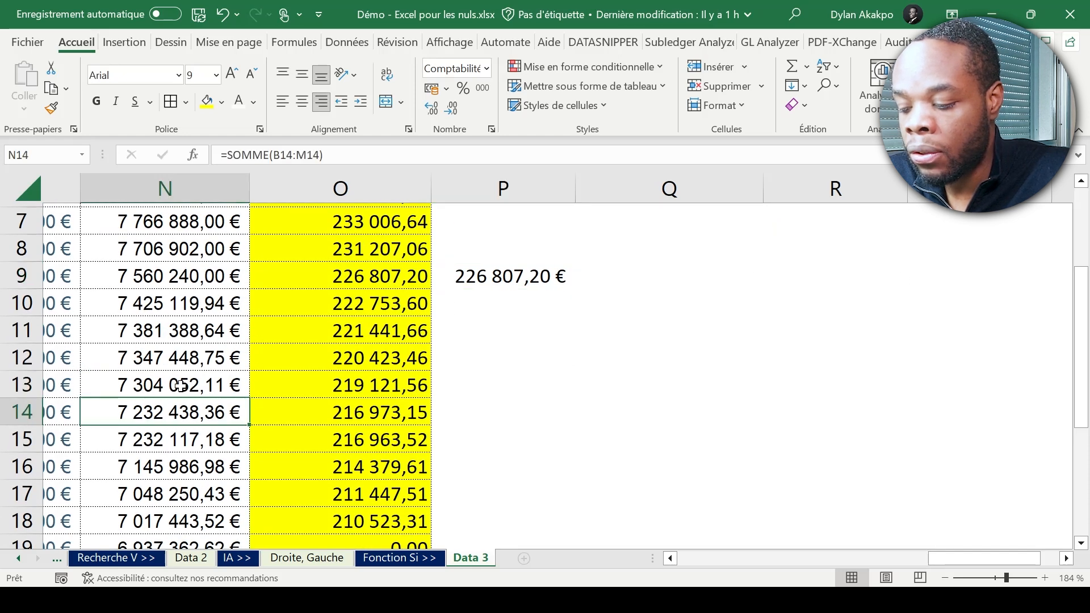
{"action": "key", "text": "Down"}
{"action": "key", "text": "Down"}
{"action": "key", "text": "Down"}
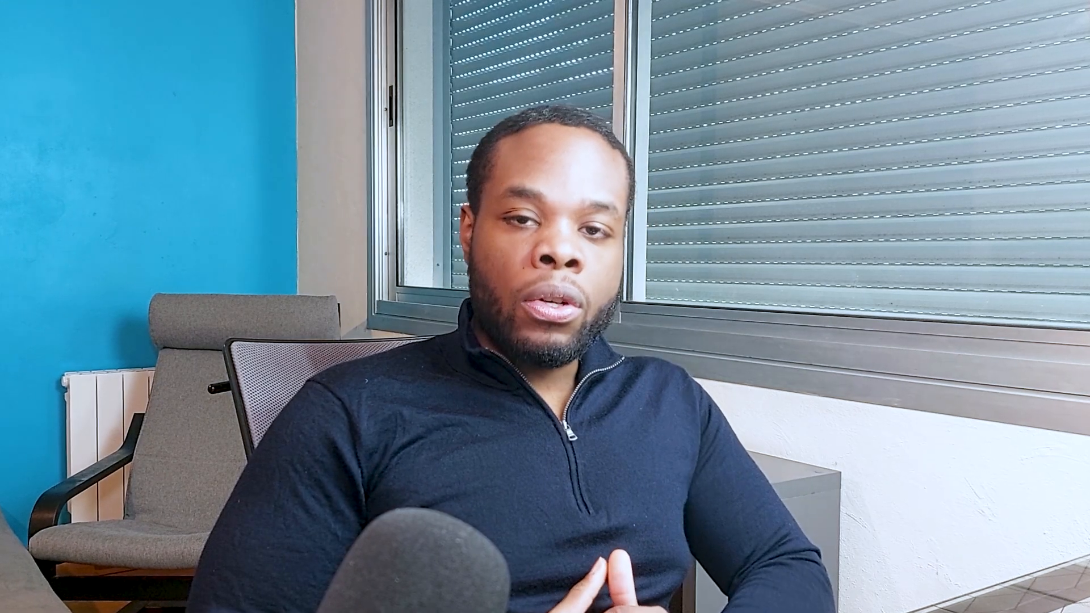